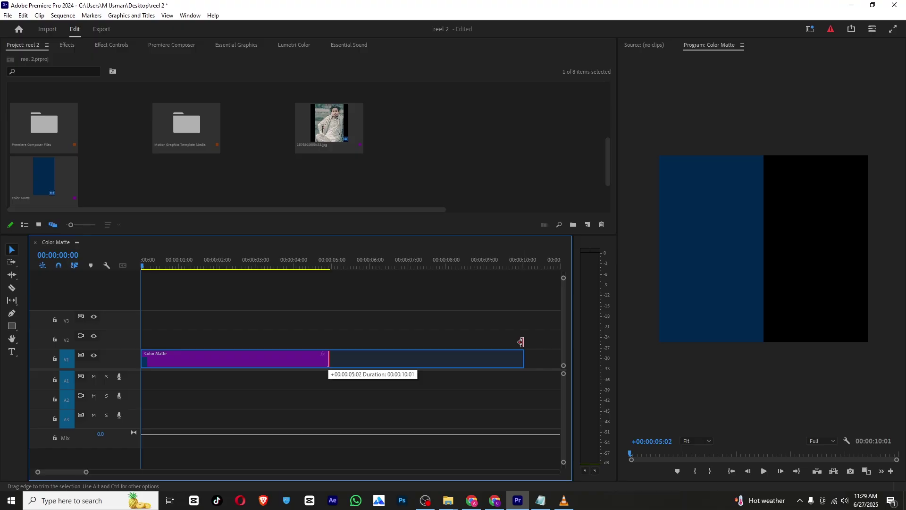
Extend the Color Matte clip on V1 to a duration of 10 seconds and return the playhead to the start.
drag(520, 342, 520, 351)
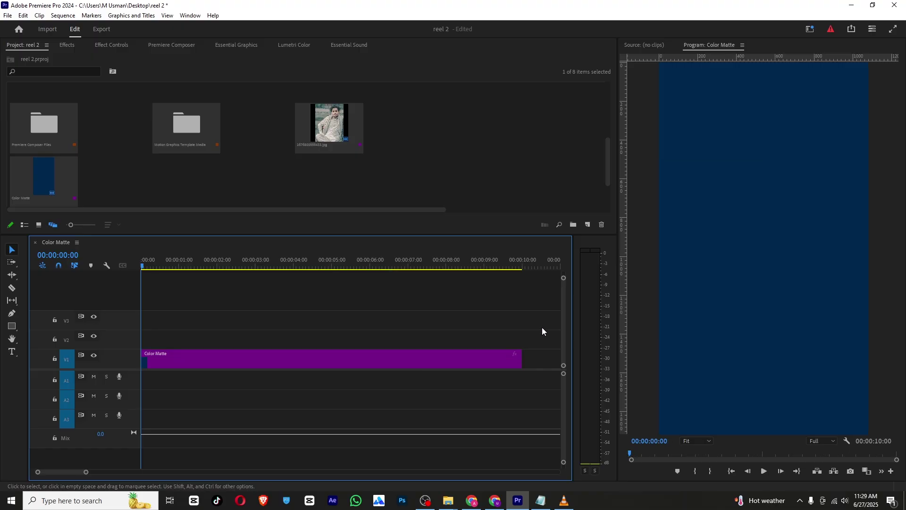
click(160, 265)
click(142, 264)
Place the Bill Gates PNG on track V2 at the start of the sequence, above the Color Matte.
scroll(94, 156, up, 3)
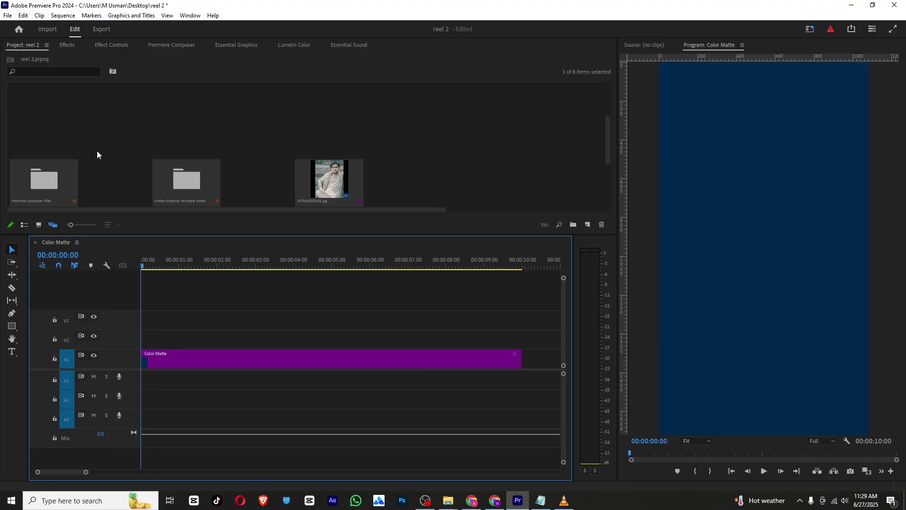
drag(608, 141, 610, 80)
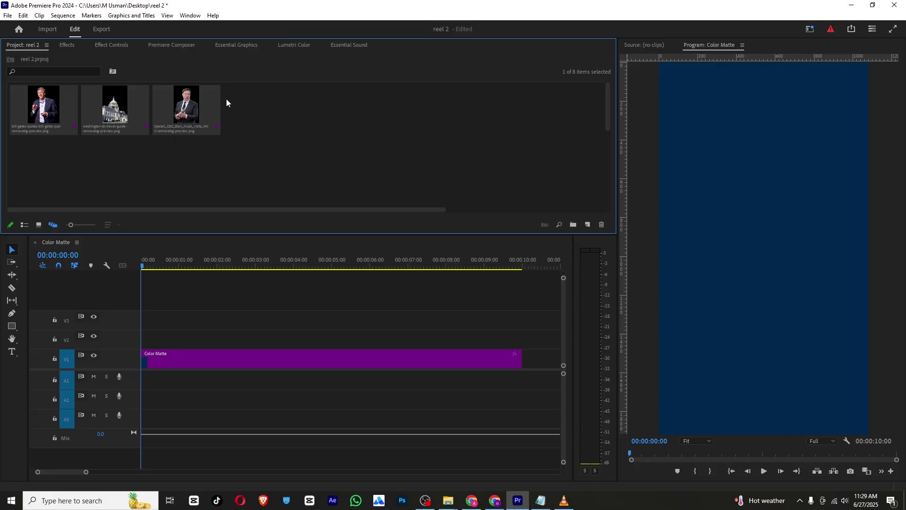
drag(57, 107, 245, 336)
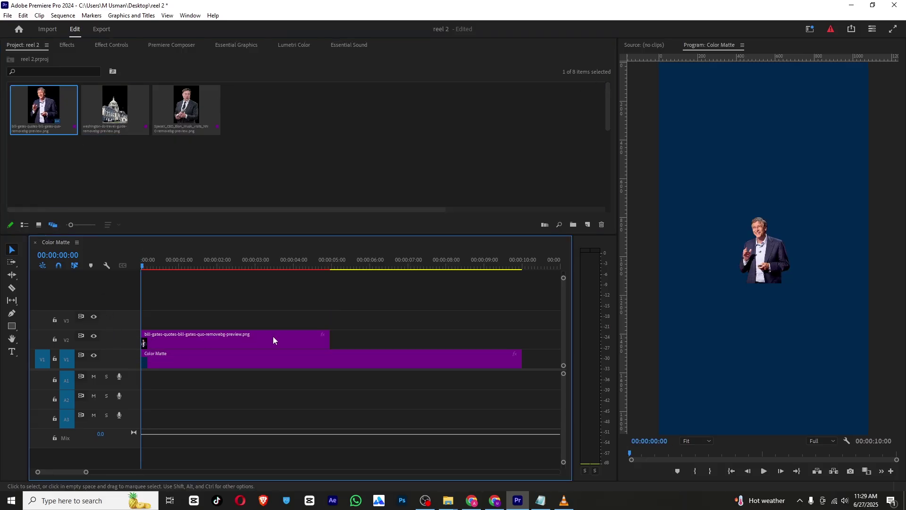
drag(259, 263, 142, 264)
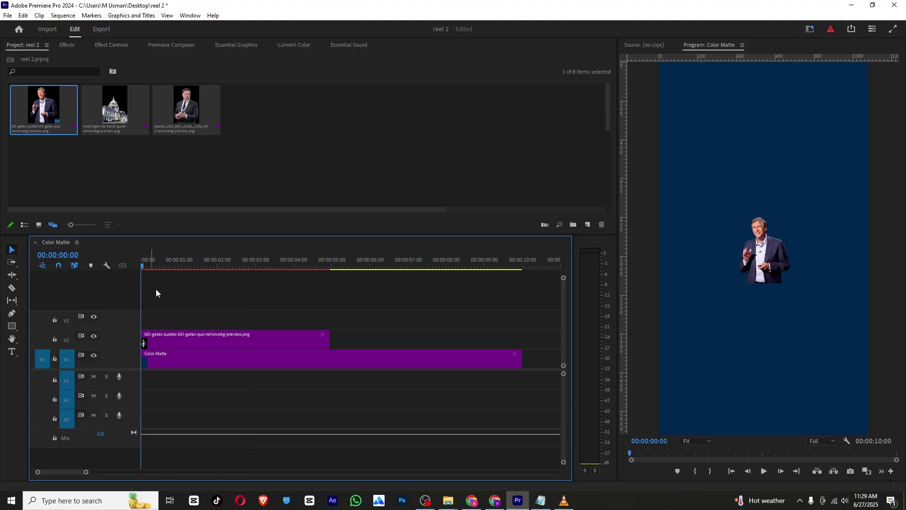
Scale the Bill Gates picture to 401 and set its position to 540, 1207.
click(203, 340)
click(117, 46)
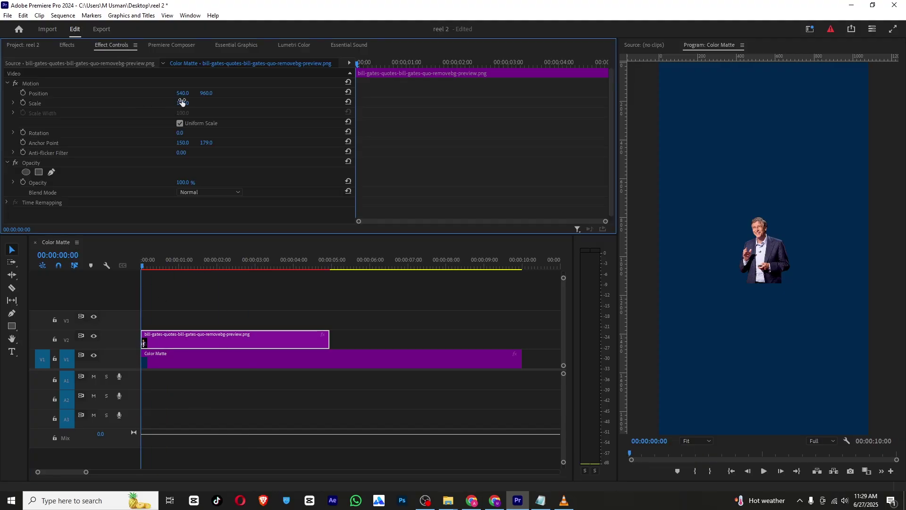
drag(186, 104, 328, 104)
drag(207, 93, 317, 93)
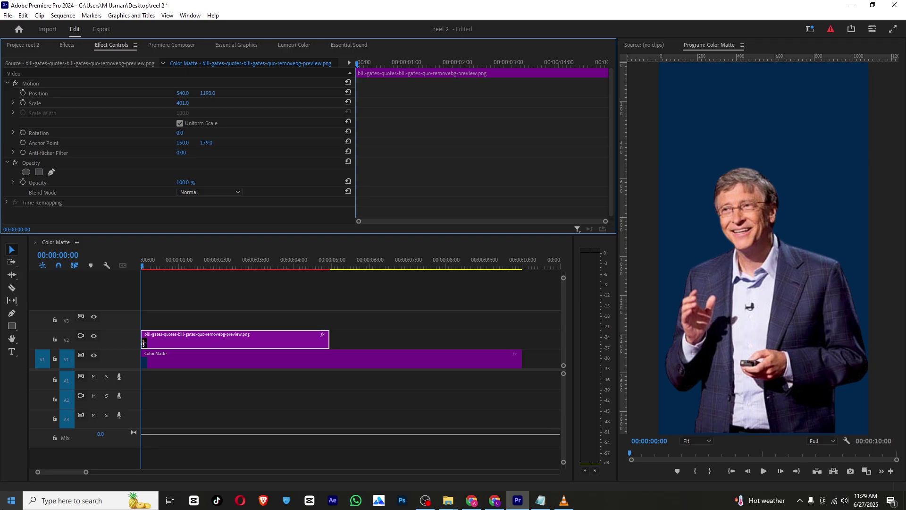
drag(207, 93, 210, 122)
Animate the picture's Position from 540, 2722 at the start to 540, 1207 at about 1.5 seconds, and preview the rise.
click(23, 93)
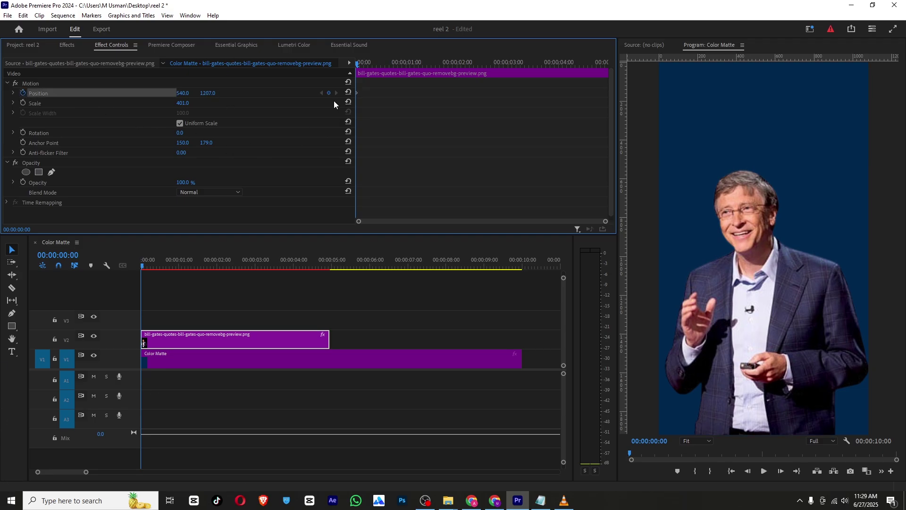
drag(358, 93, 432, 92)
drag(208, 98, 211, 131)
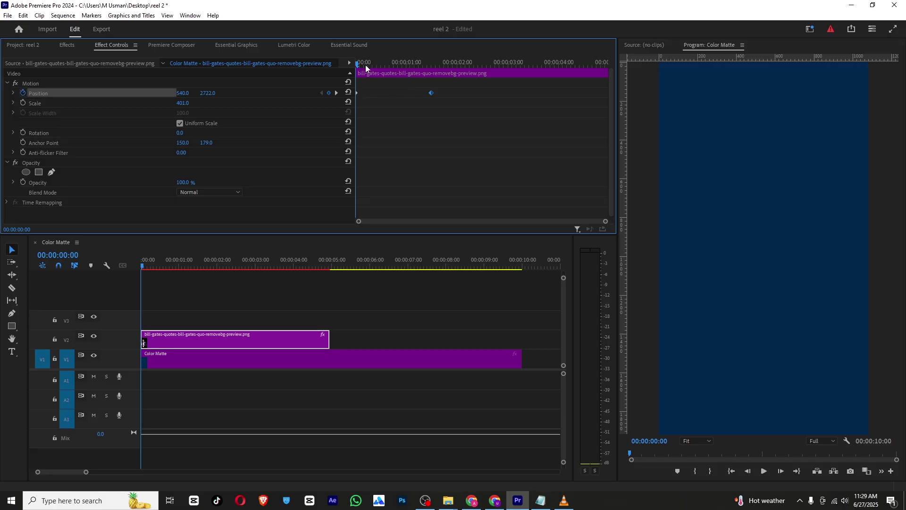
key(space)
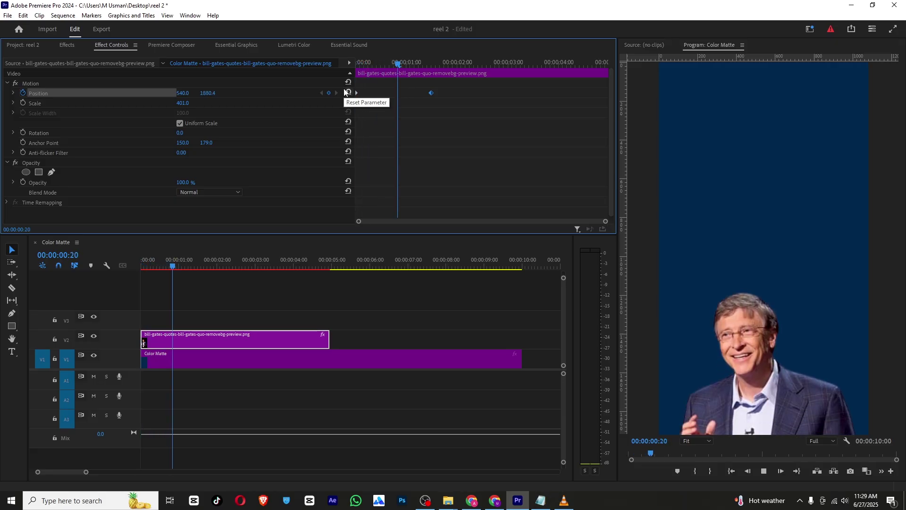
key(space)
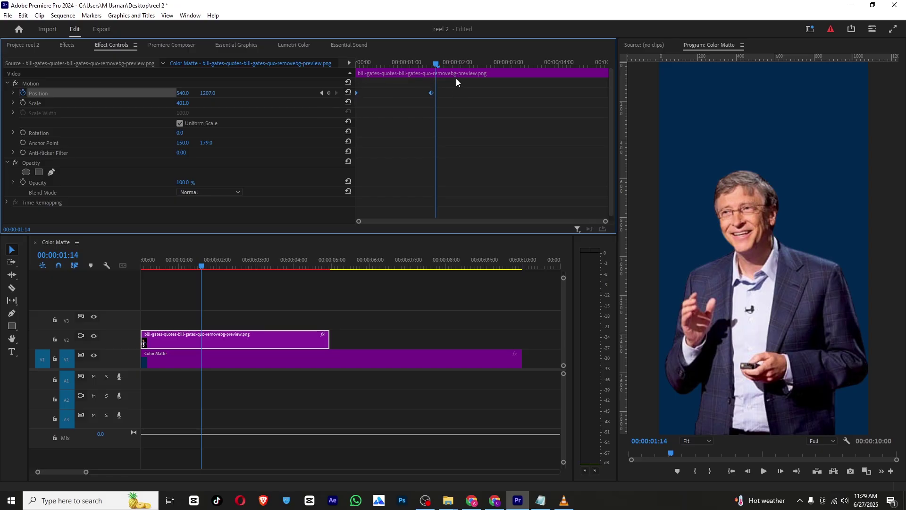
Ease both Position keyframes and reshape the velocity curve so the picture rises fast and settles slowly, then preview it.
right_click(431, 95)
mouse_move(494, 173)
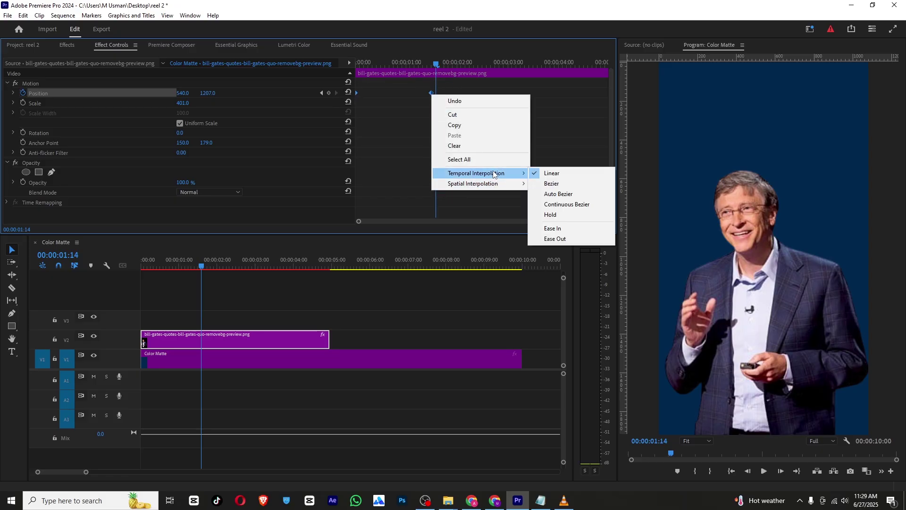
click(551, 215)
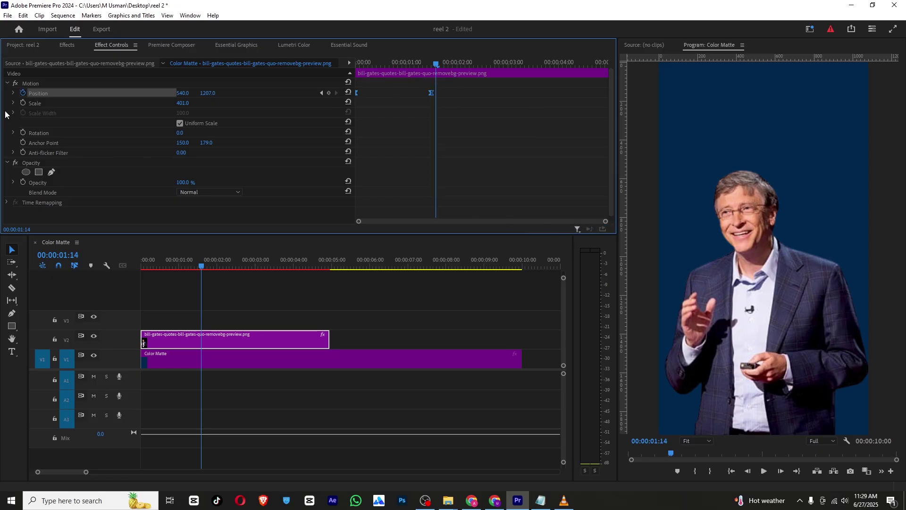
click(13, 93)
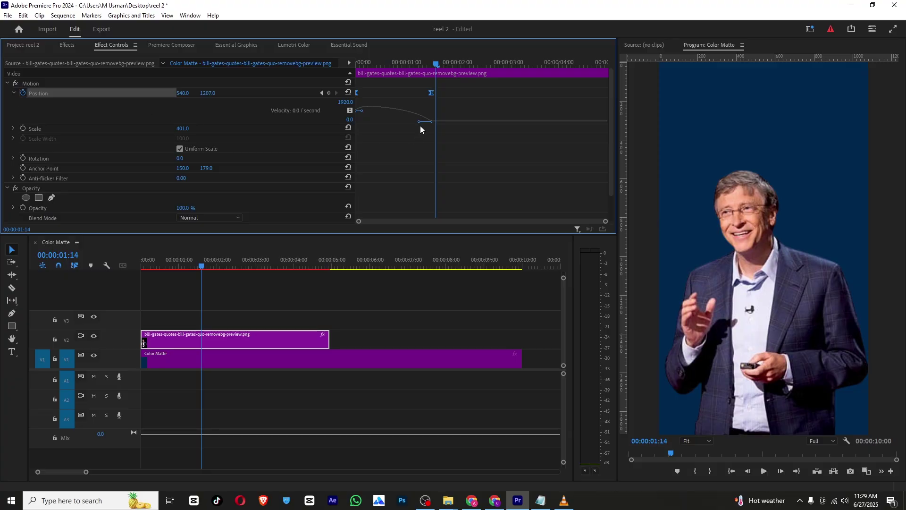
drag(420, 123, 363, 125)
key(Home)
key(space)
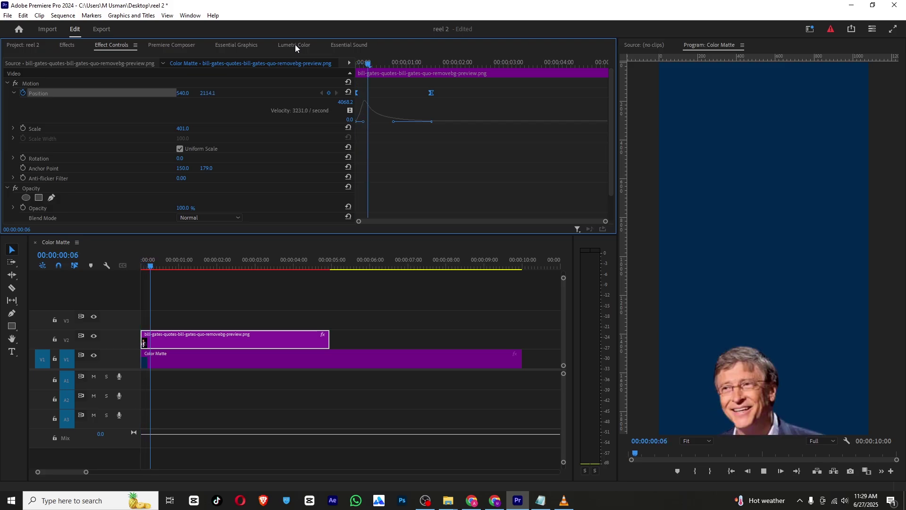
click(13, 93)
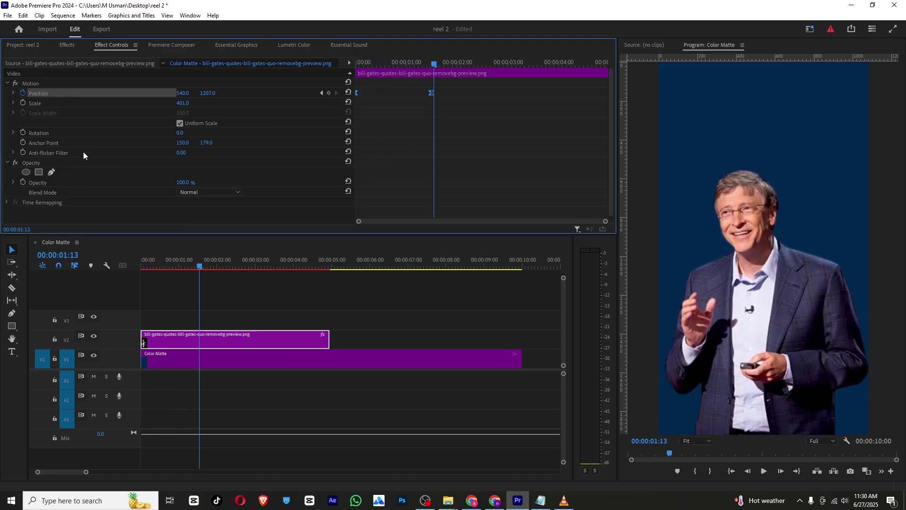
Add the Fade & Position Characters text preset on V3 at the sequence start, with position 540, 286 and scale 130.
click(169, 45)
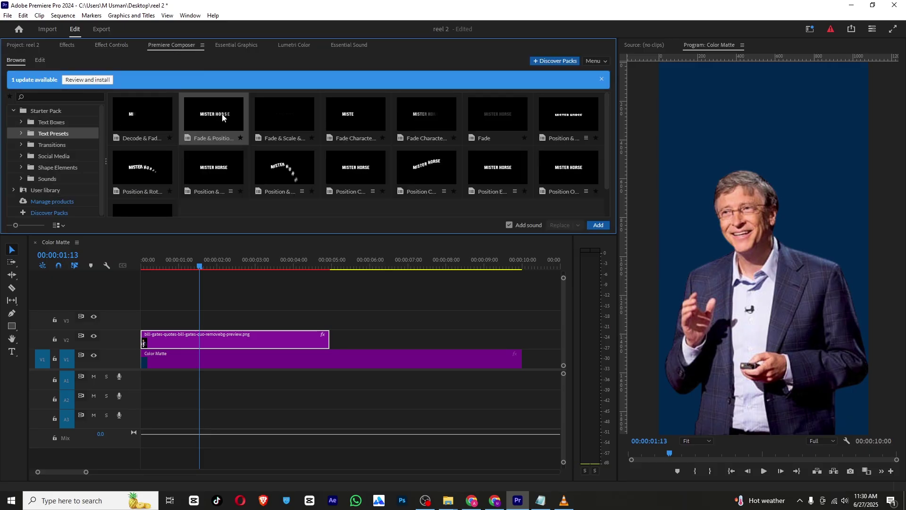
drag(222, 117, 156, 317)
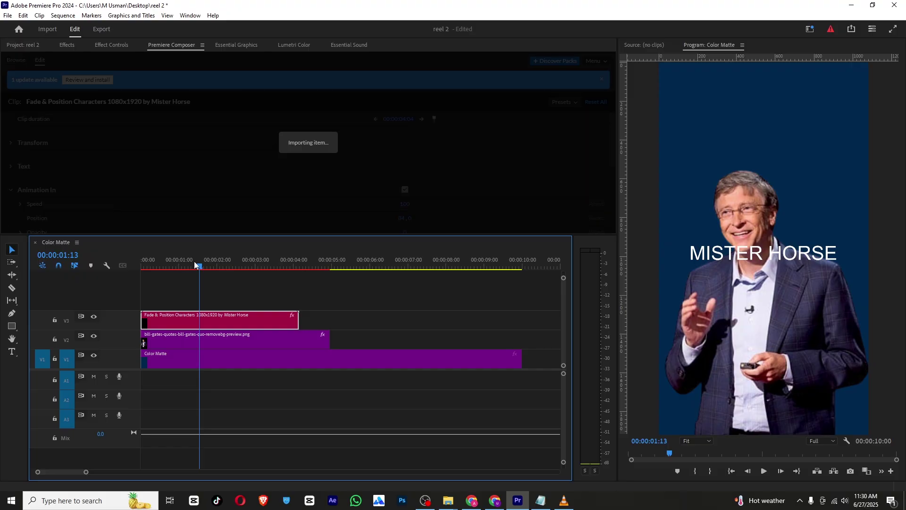
drag(189, 267, 169, 272)
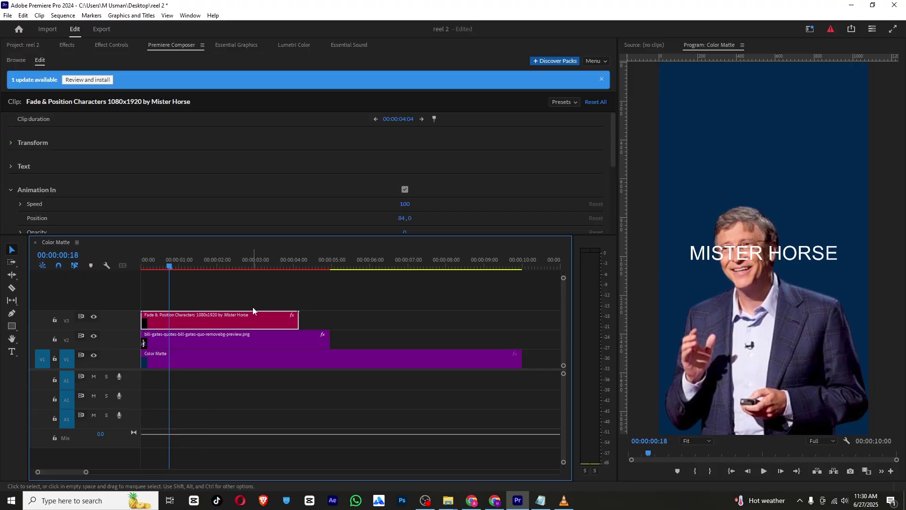
click(111, 45)
mouse_move(207, 103)
mouse_down()
mouse_move(189, 117)
mouse_move(199, 102)
mouse_up()
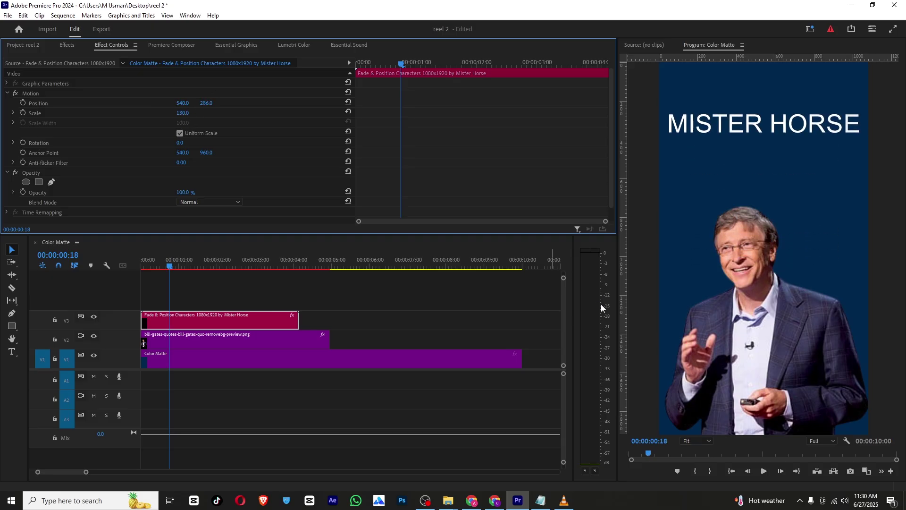
Switch to the Notepad script and copy the line "bill gates".
click(541, 500)
right_click(651, 184)
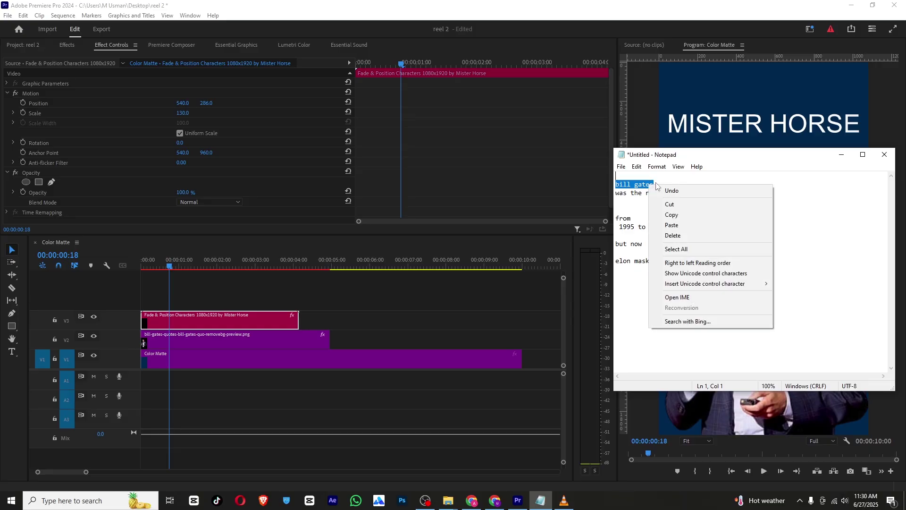
click(671, 215)
Replace the title's placeholder text with the copied "bill gates" and remove the blank line above it.
click(706, 137)
click(711, 125)
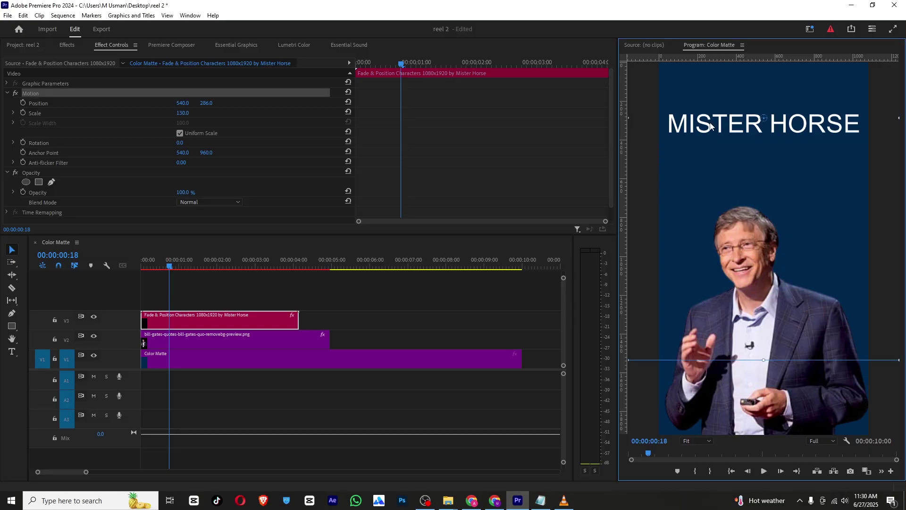
click(259, 44)
scroll(101, 120, down, 5)
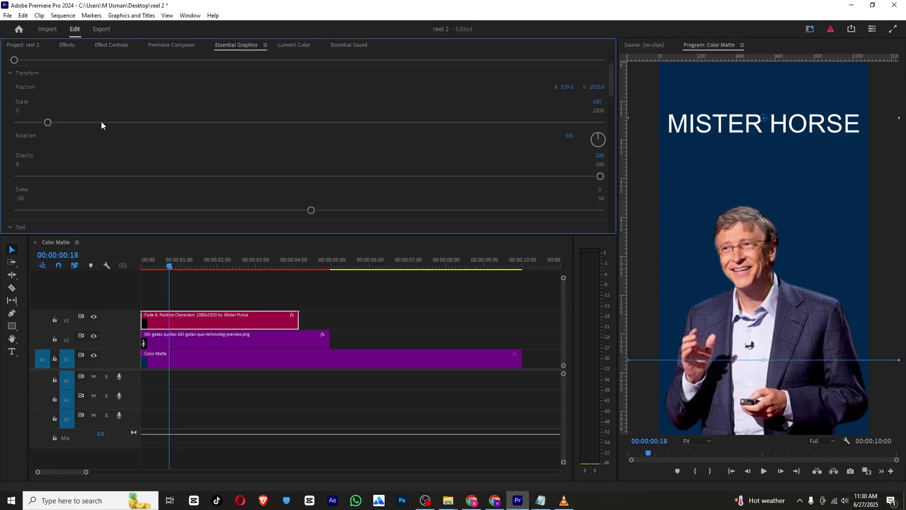
click(80, 126)
right_click(79, 125)
key(Escape)
right_click(69, 135)
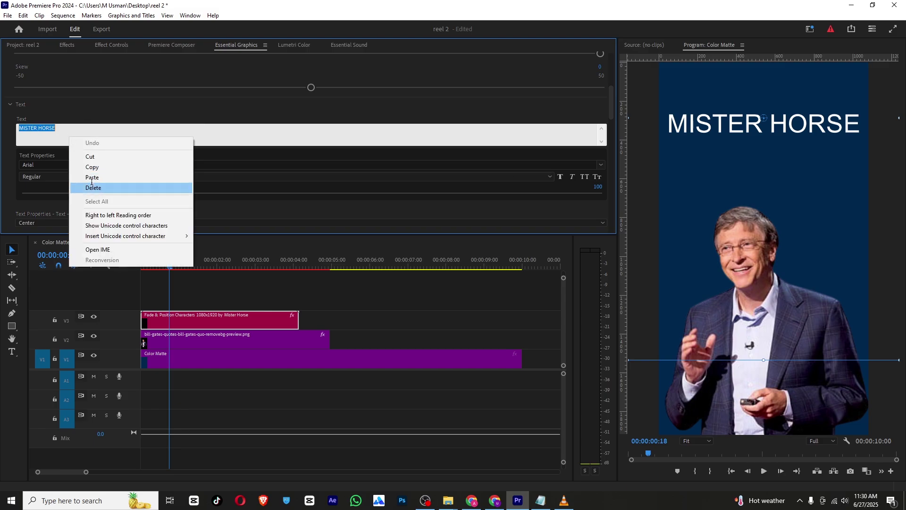
click(90, 176)
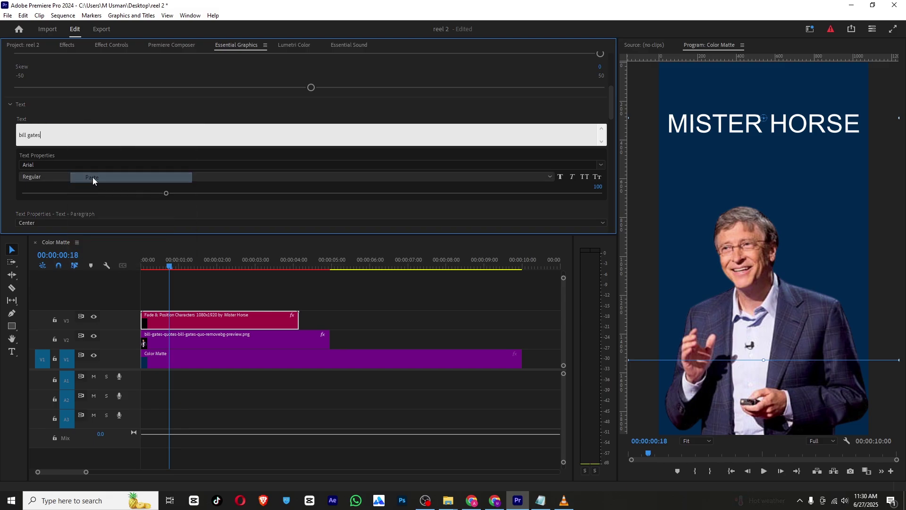
click(20, 134)
scroll(21, 128, down, 1)
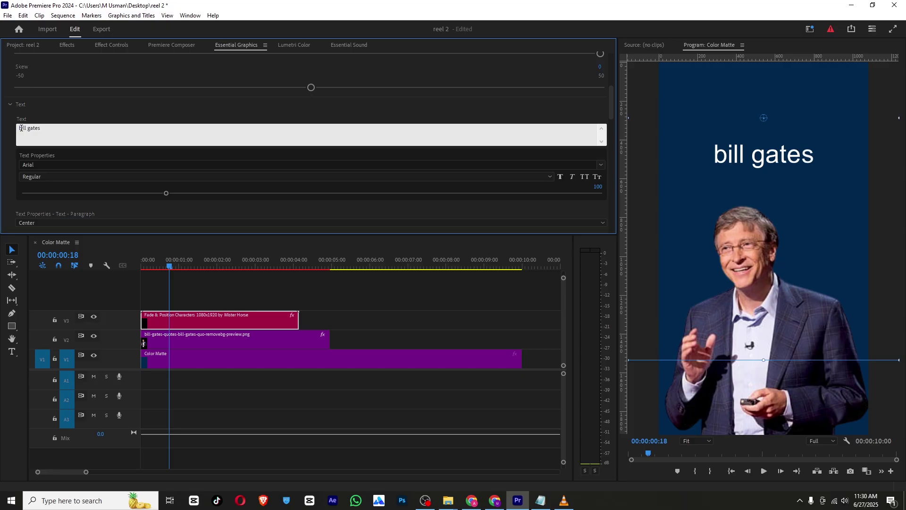
Set the "bill gates" title's font to Bebas and its size to 180.
click(25, 165)
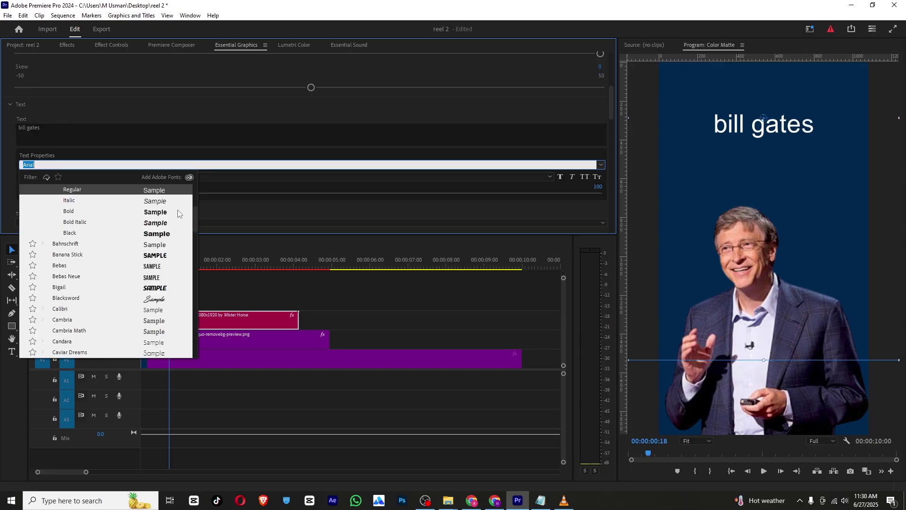
drag(193, 220, 194, 198)
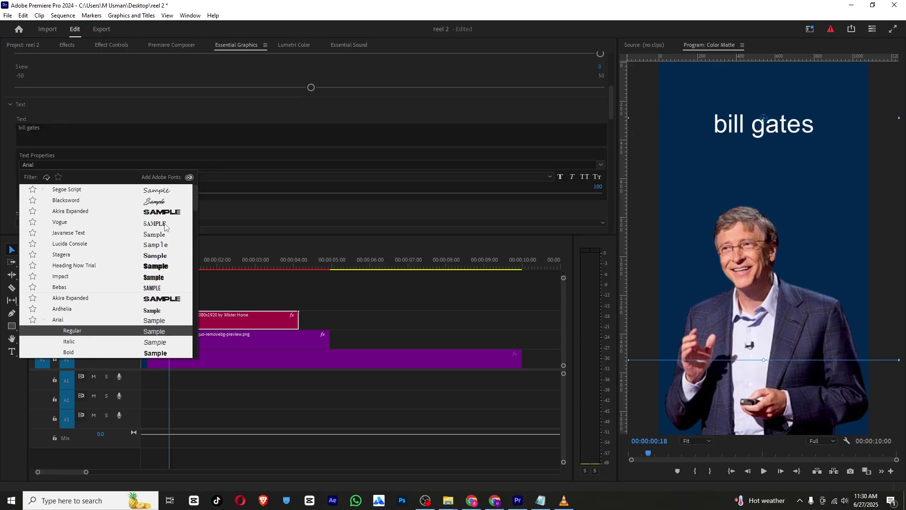
scroll(165, 227, down, 5)
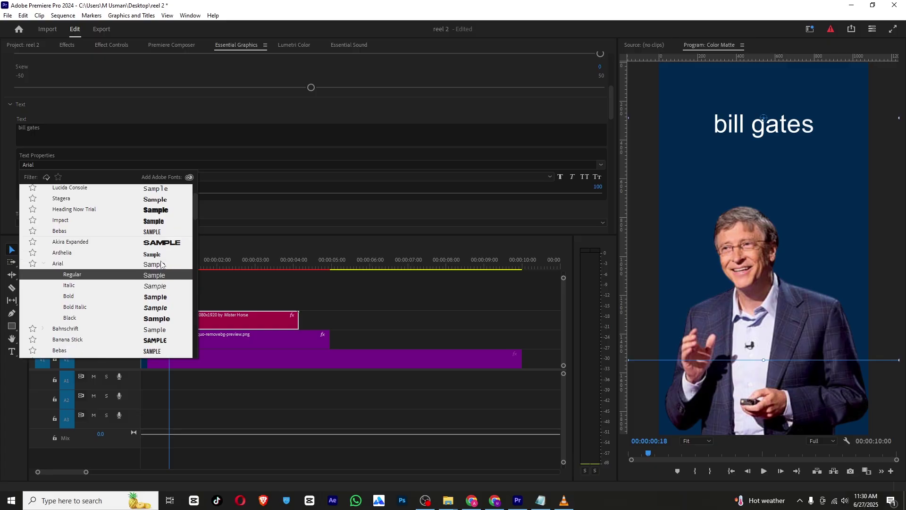
click(150, 232)
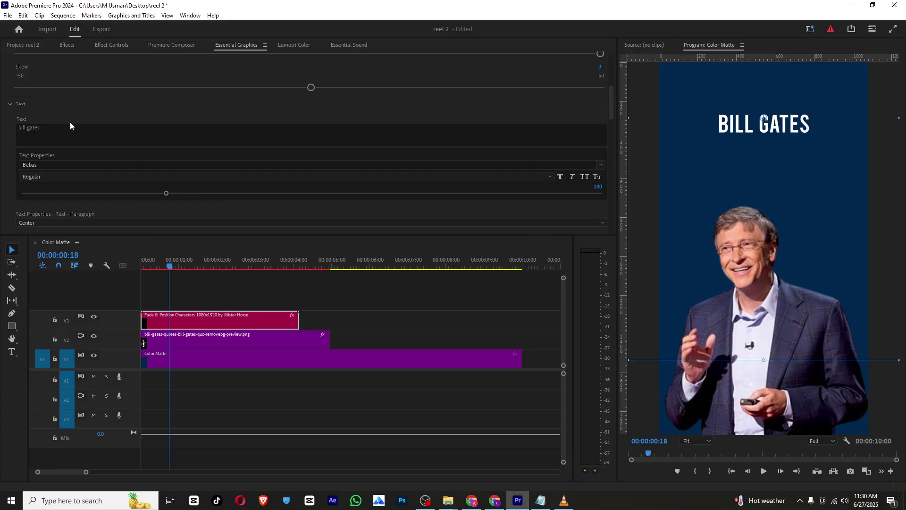
drag(165, 193, 283, 193)
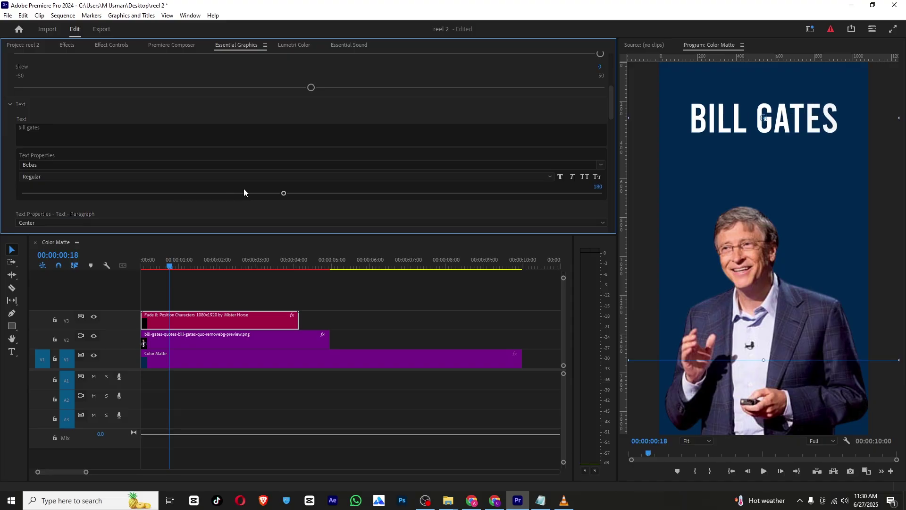
Scale the "bill gates" title down slightly and move it lower and further left above the man's head.
click(109, 45)
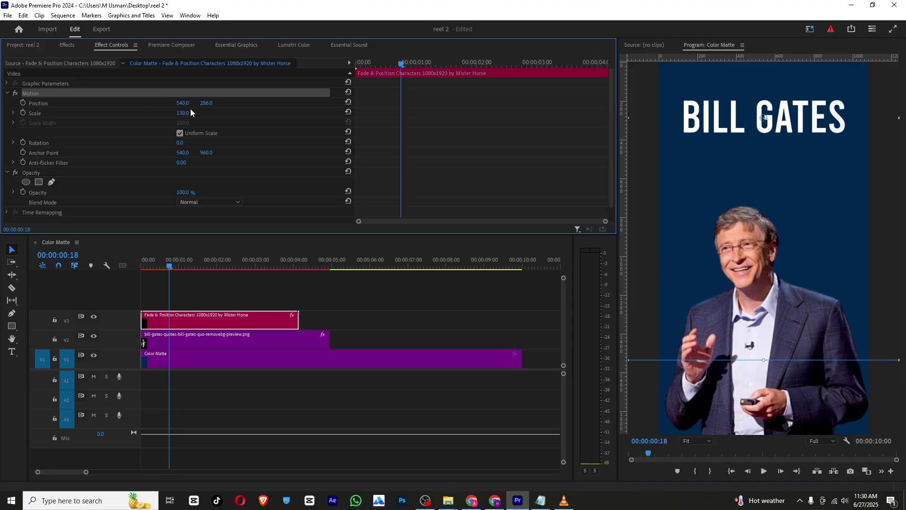
drag(183, 113, 222, 103)
drag(763, 133, 739, 142)
Add the Fade Characters Separately text preset on a new track V4 at the start of the sequence.
click(166, 47)
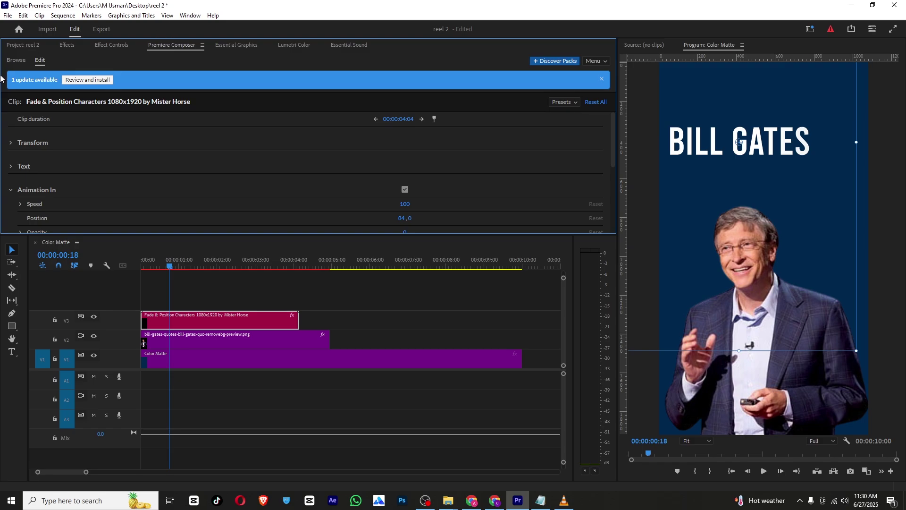
click(17, 61)
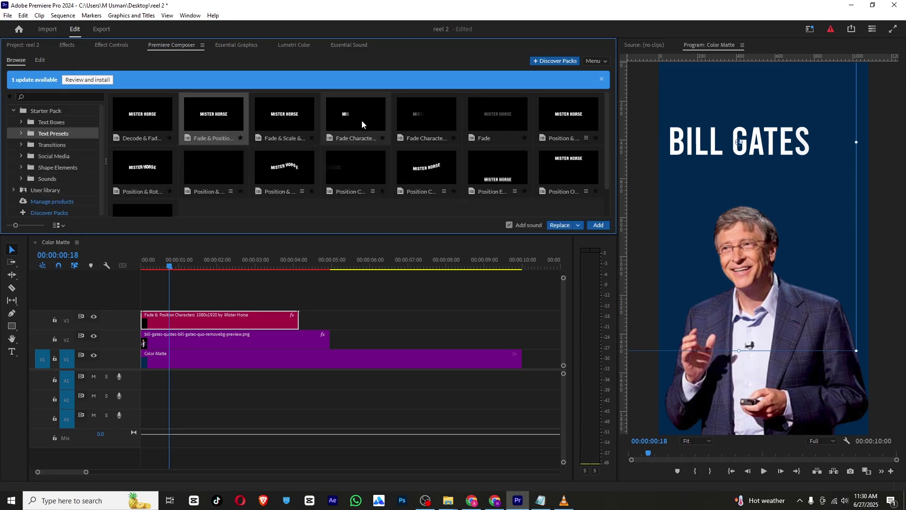
drag(362, 120, 146, 299)
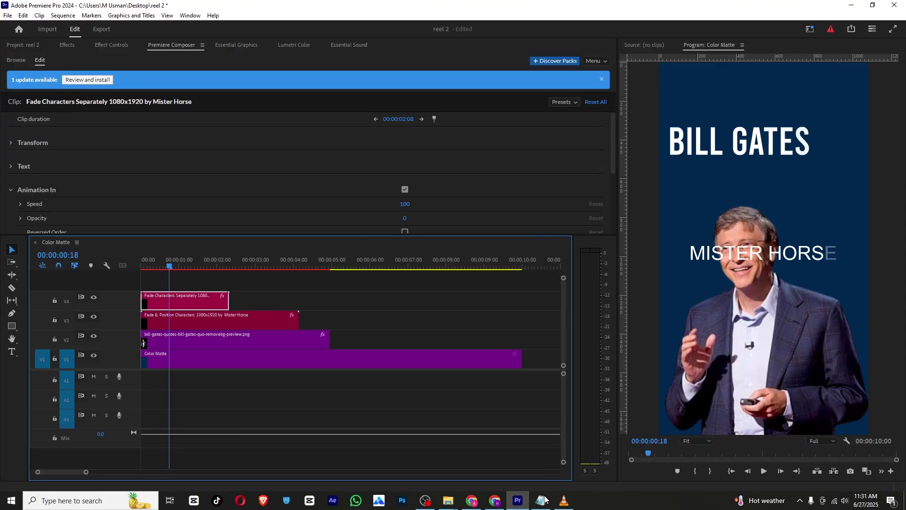
Switch to Notepad and copy the line "was the richest man in the world" from the script.
click(540, 500)
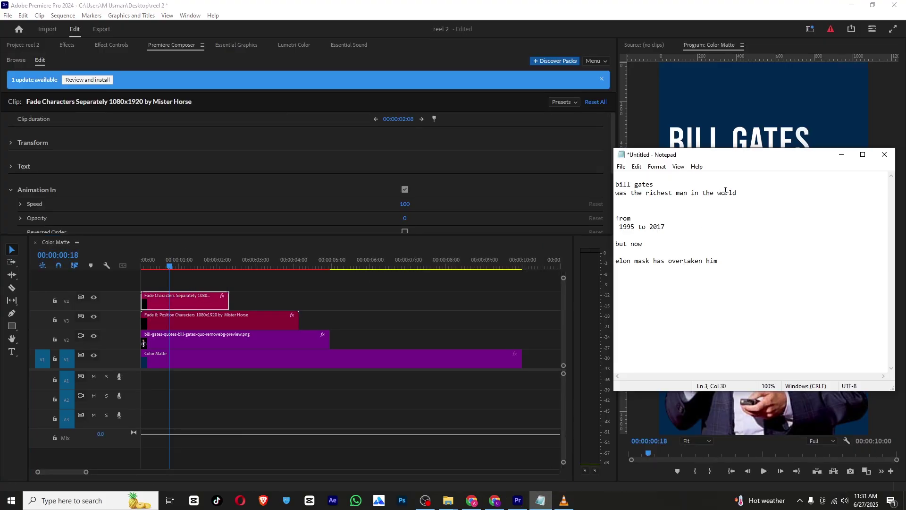
drag(737, 194, 619, 195)
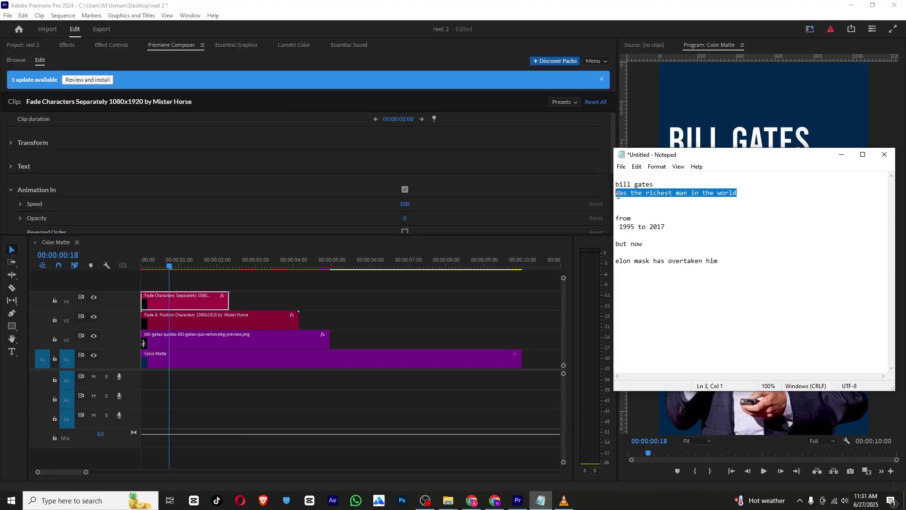
right_click(618, 194)
click(635, 223)
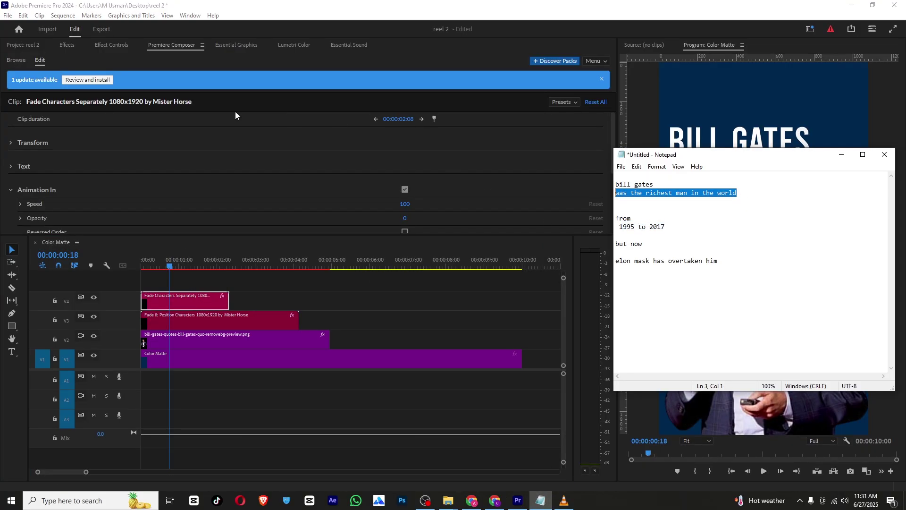
Replace the Fade Characters Separately title's placeholder text on V4 with the copied "was the richest man in the world".
click(172, 309)
click(236, 44)
scroll(101, 172, down, 5)
click(126, 138)
click(125, 138)
triple_click(126, 138)
right_click(125, 139)
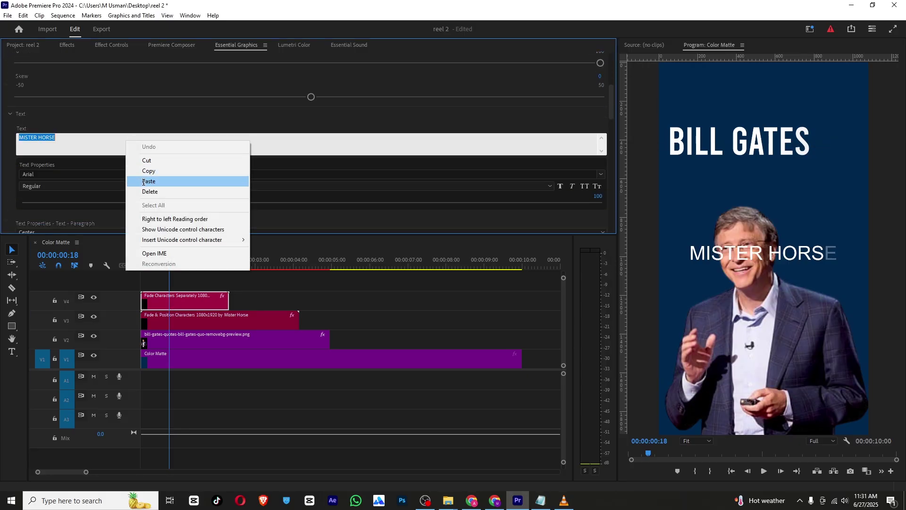
click(143, 183)
click(180, 119)
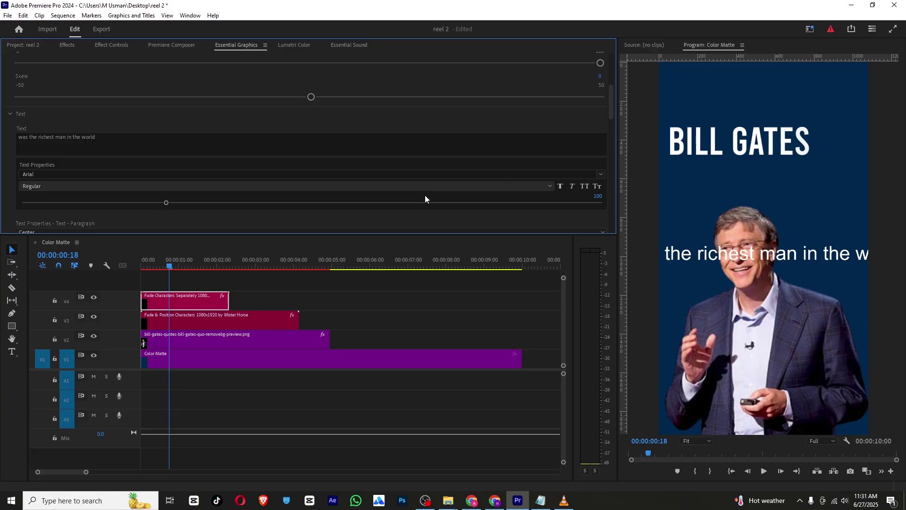
Set the V4 title's font size to 67, move it up to Y 478 beneath "BILL GATES", and preview the sequence.
drag(169, 207, 117, 211)
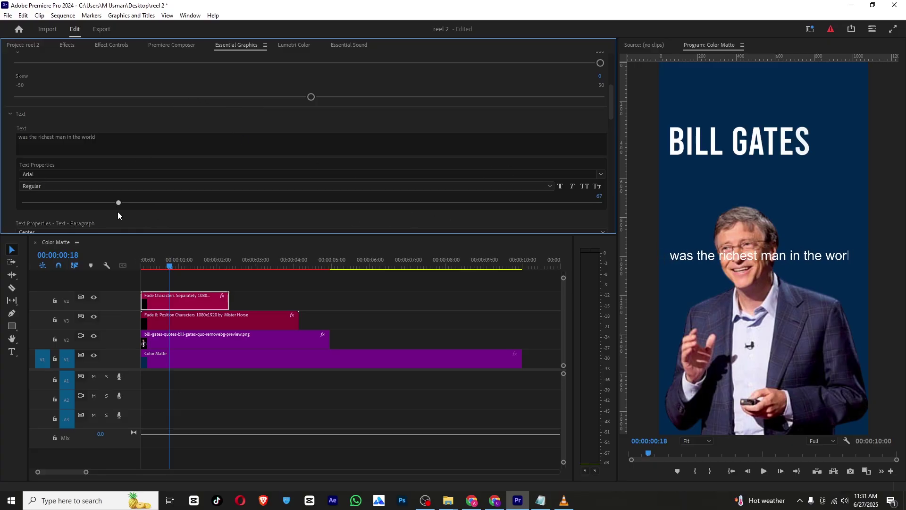
scroll(125, 209, up, 2)
click(134, 46)
drag(206, 102, 139, 103)
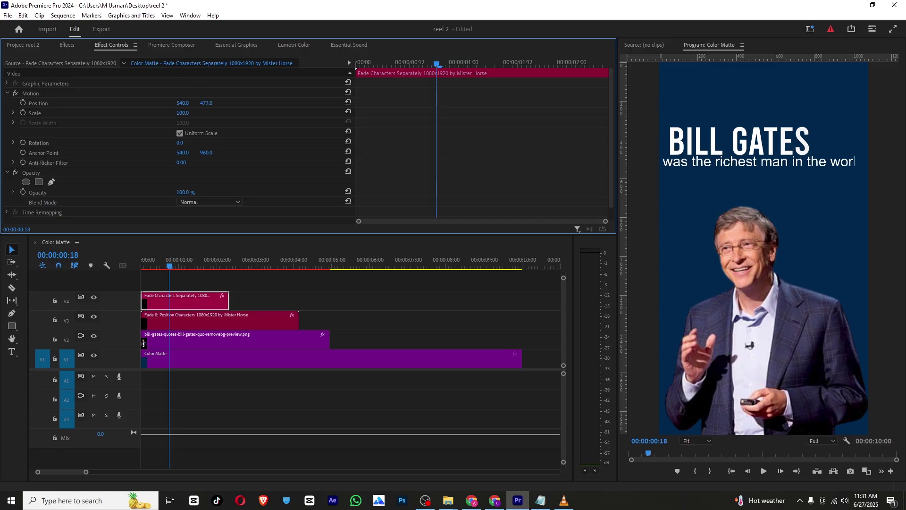
click(183, 266)
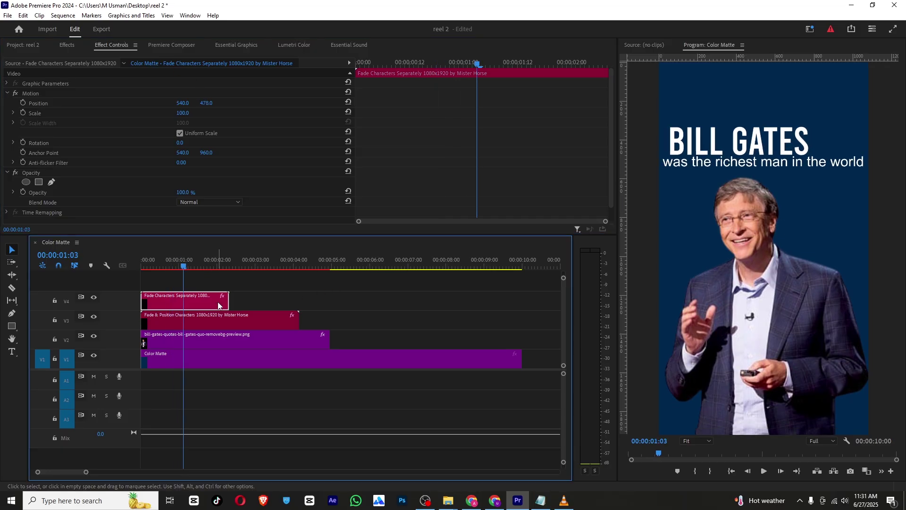
key(Home)
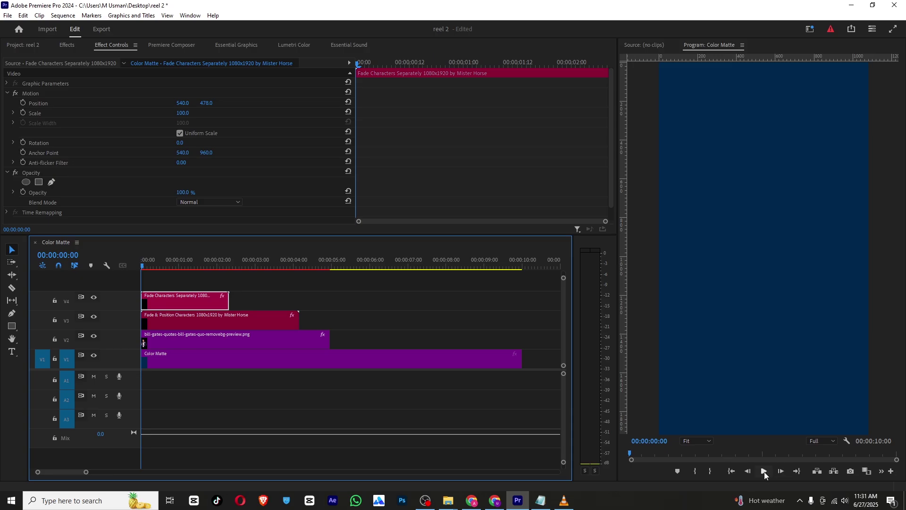
click(764, 471)
click(764, 471)
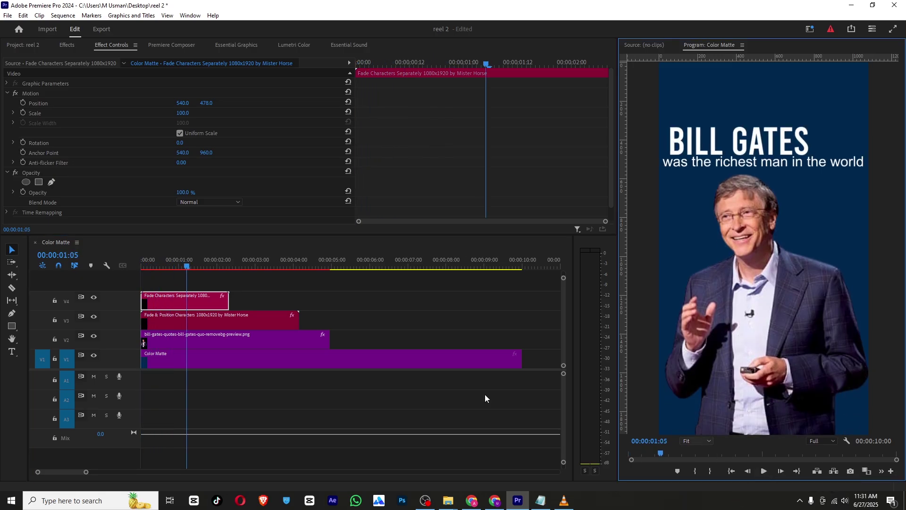
Turn off Animation Out for the "was the richest man in the world" title and play the sequence from the start.
drag(185, 262, 215, 280)
click(171, 46)
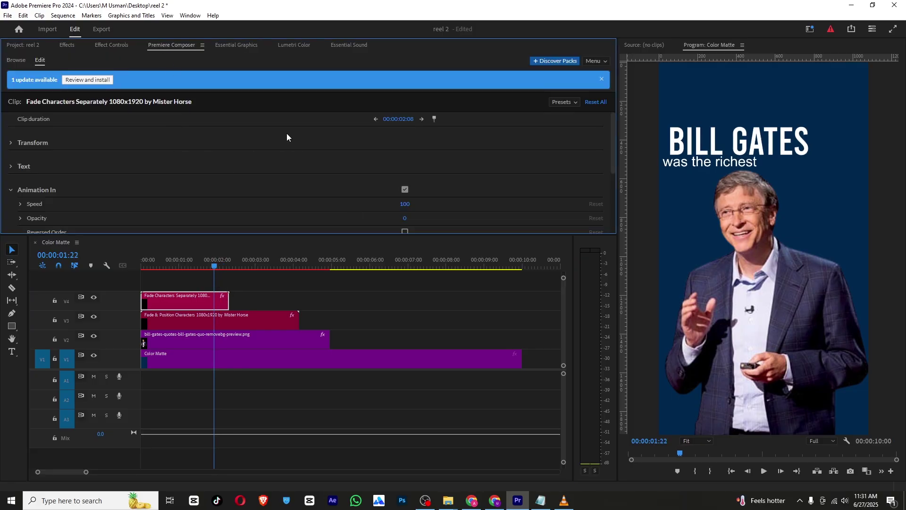
scroll(287, 132, down, 4)
click(405, 143)
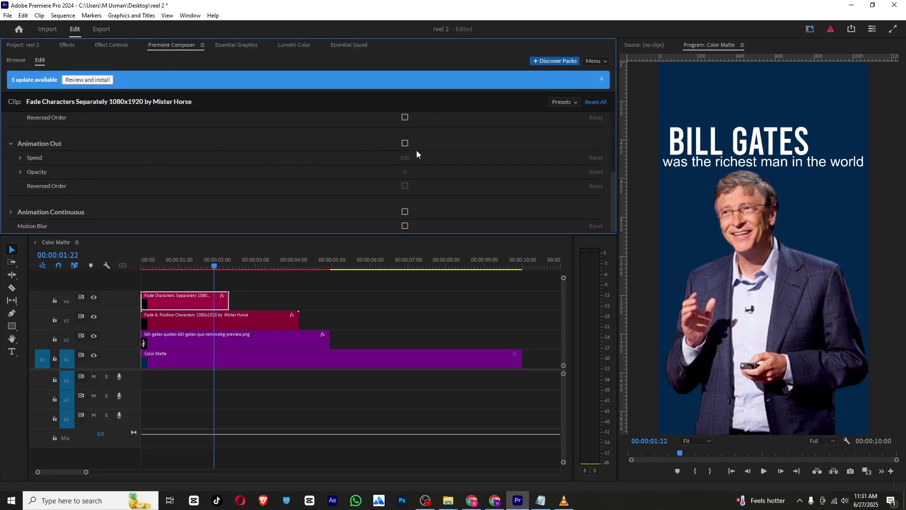
click(141, 262)
click(763, 472)
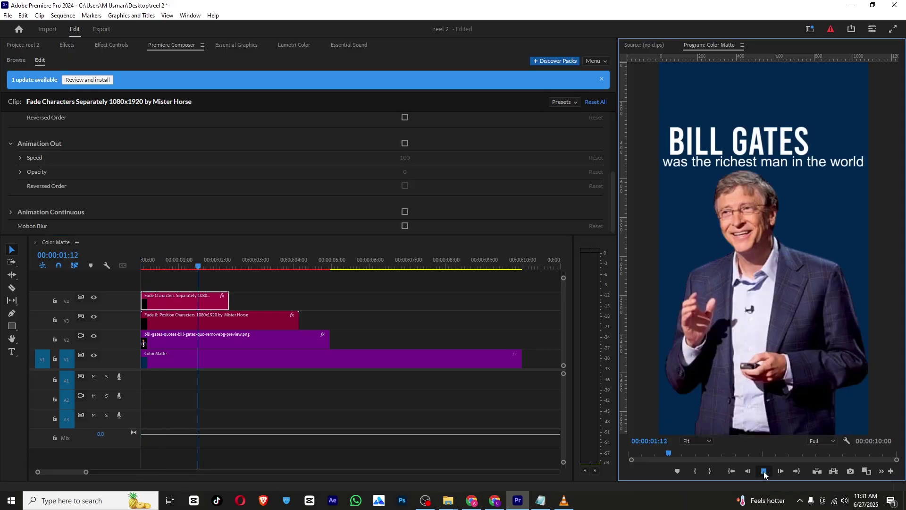
click(765, 472)
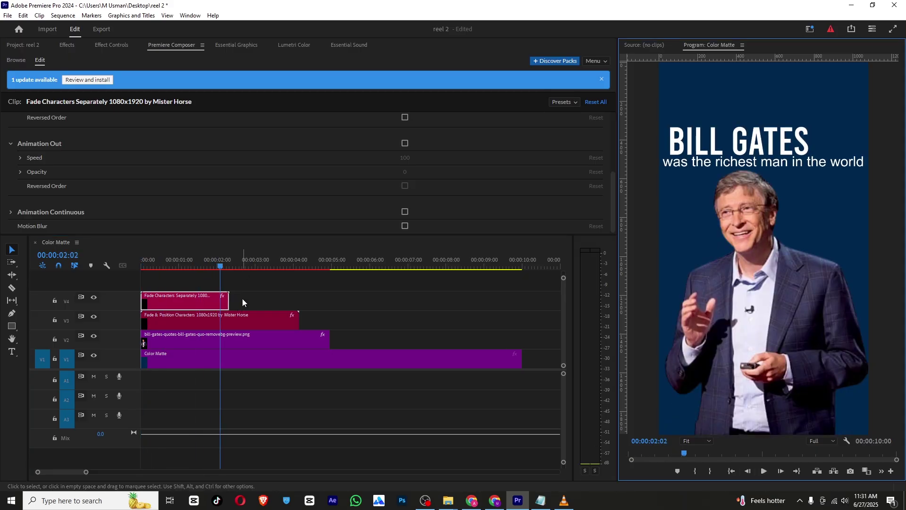
mouse_move(177, 260)
mouse_down()
mouse_move(108, 270)
mouse_move(164, 267)
mouse_up()
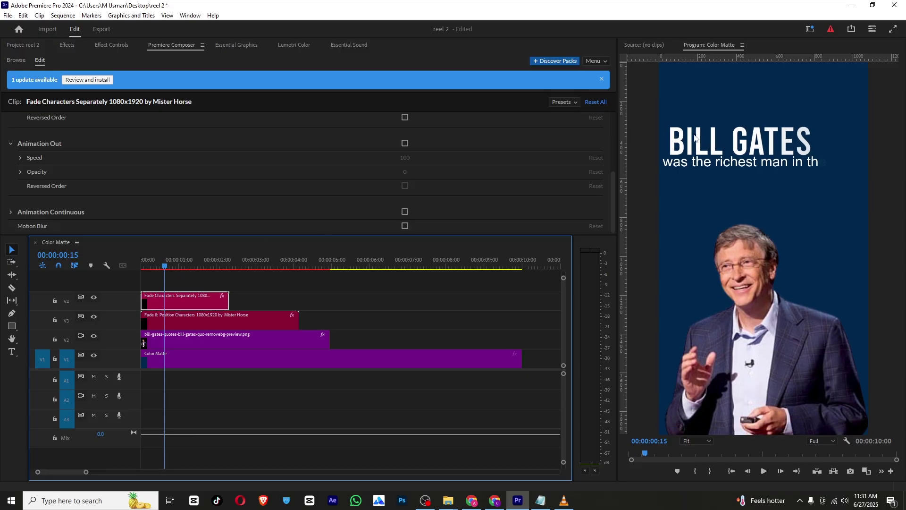
Create a 1080 × 1920 color matte in bright cyan with a hue of 189°, keeping the name Color Matte.
click(16, 59)
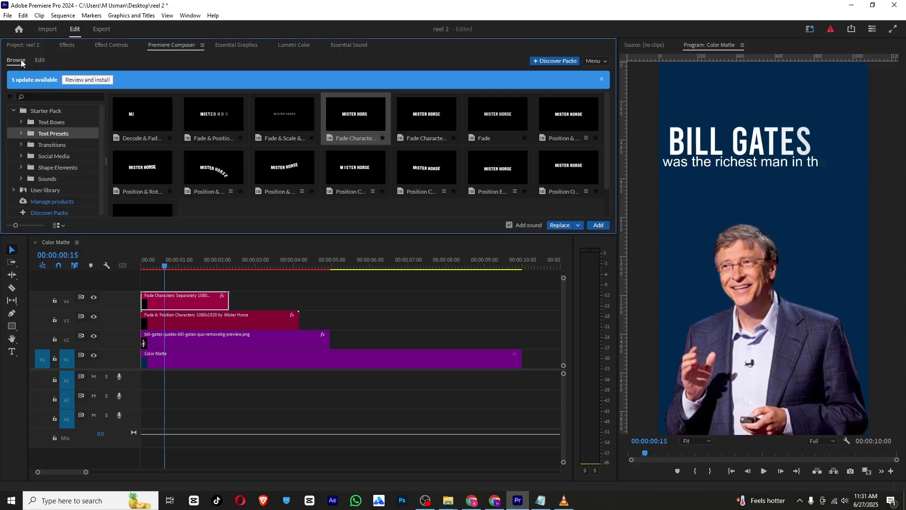
click(33, 45)
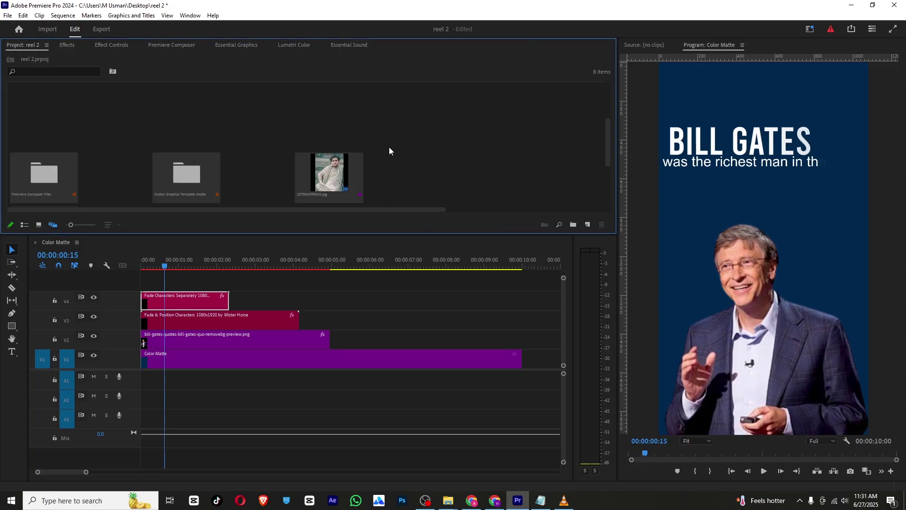
scroll(409, 168, down, 1)
right_click(456, 166)
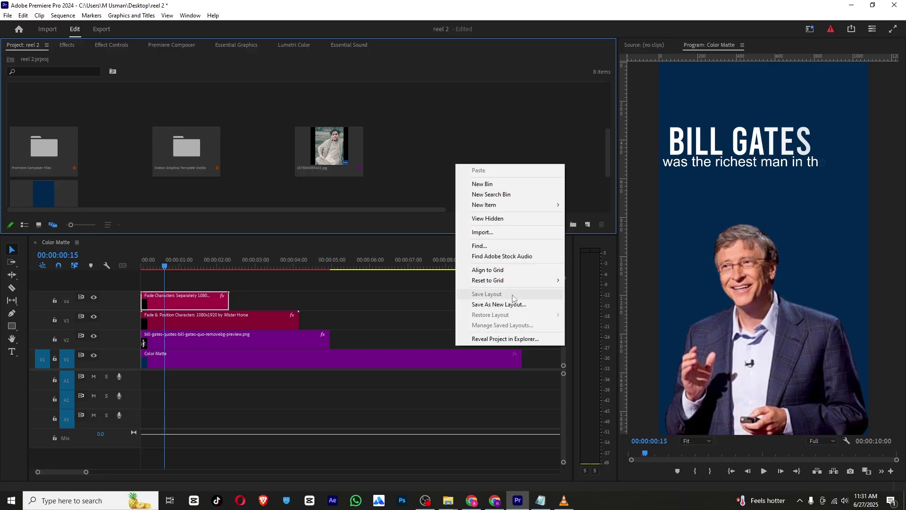
mouse_move(541, 205)
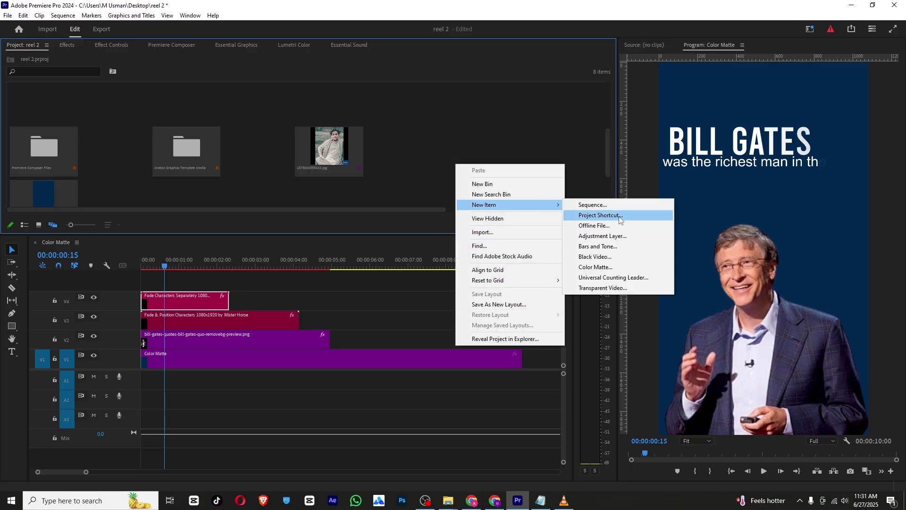
click(613, 267)
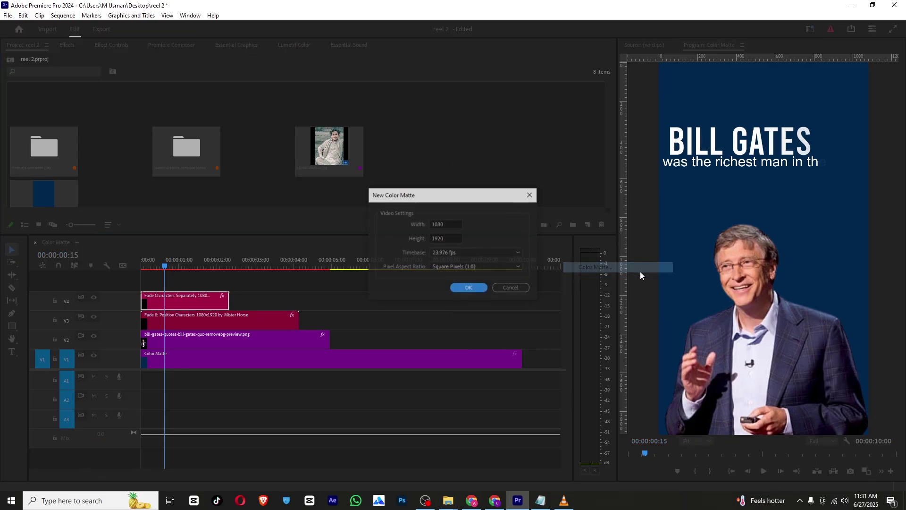
click(484, 287)
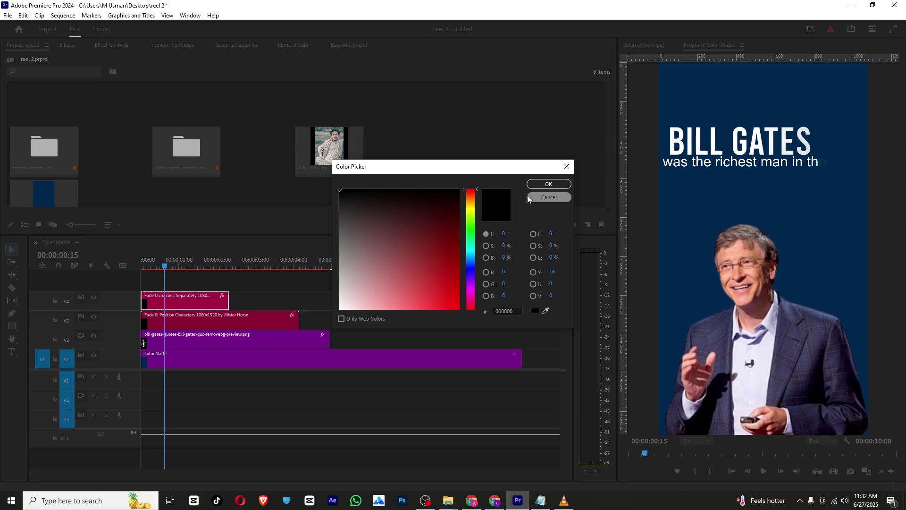
click(470, 243)
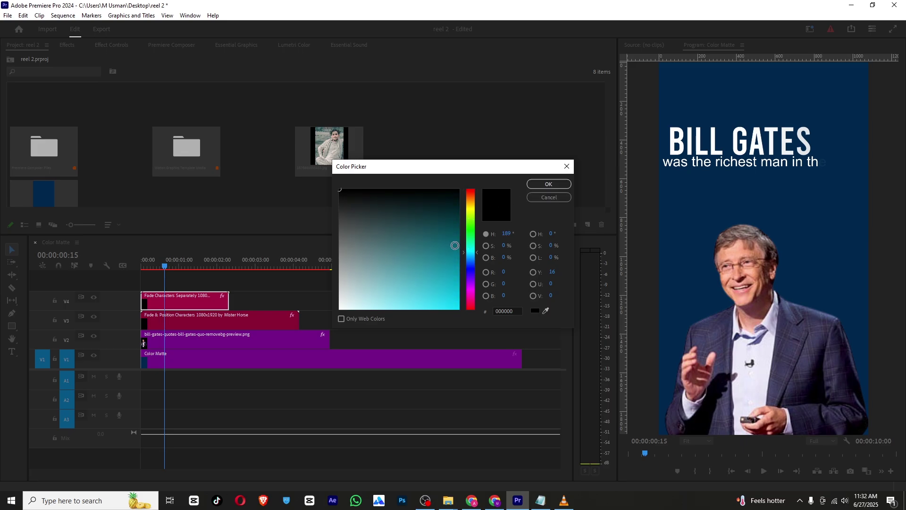
drag(455, 245, 467, 322)
click(549, 184)
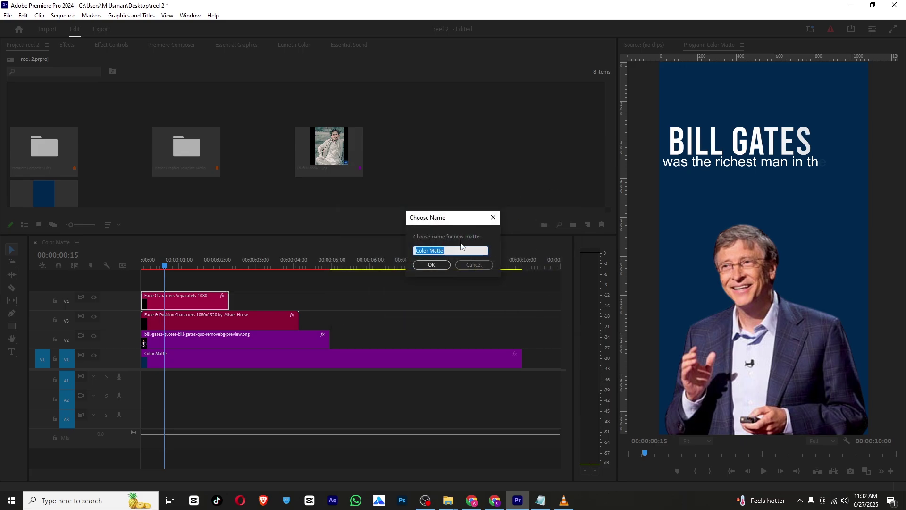
click(431, 265)
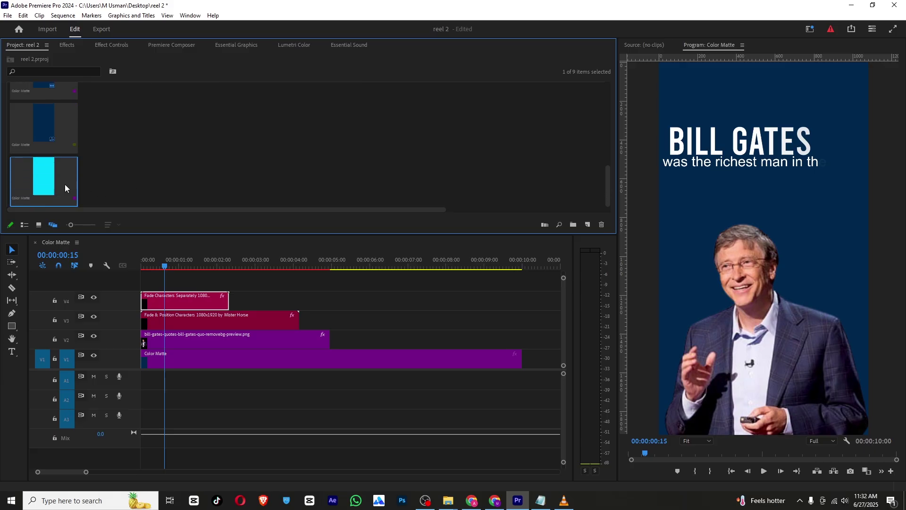
Place the cyan matte on a new track V5 at the start and scale it non-uniformly to height 41 and width 54.
drag(70, 206, 147, 274)
click(146, 275)
click(103, 44)
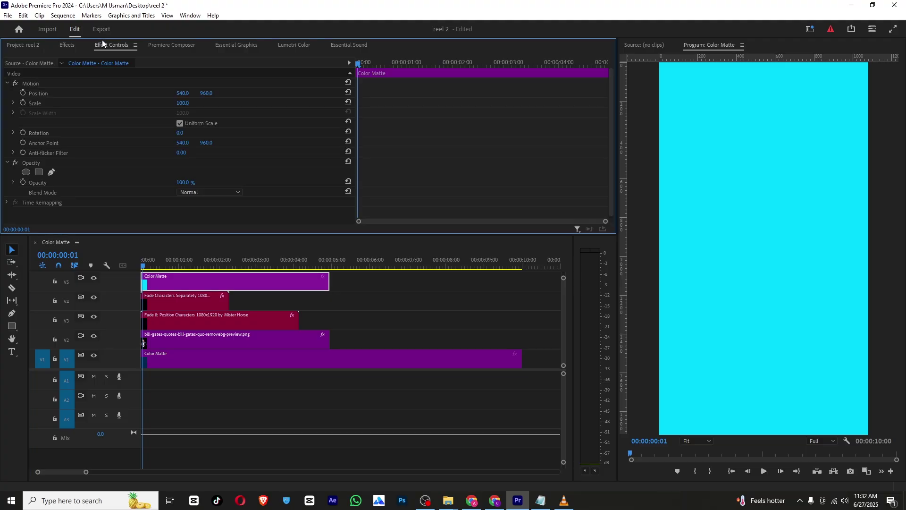
click(180, 124)
drag(182, 113, 162, 103)
drag(171, 266, 202, 271)
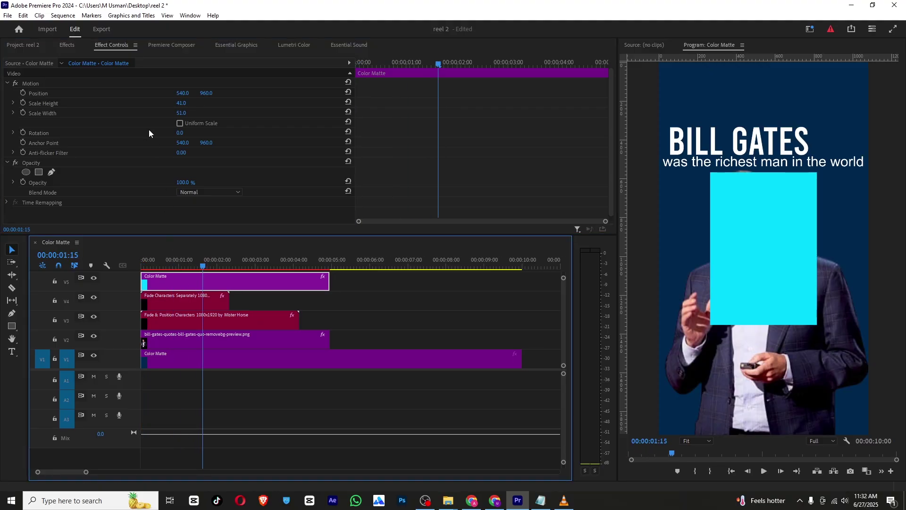
drag(180, 115, 208, 136)
Set the cyan matte's rotation to 90°.
click(182, 133)
text(18)
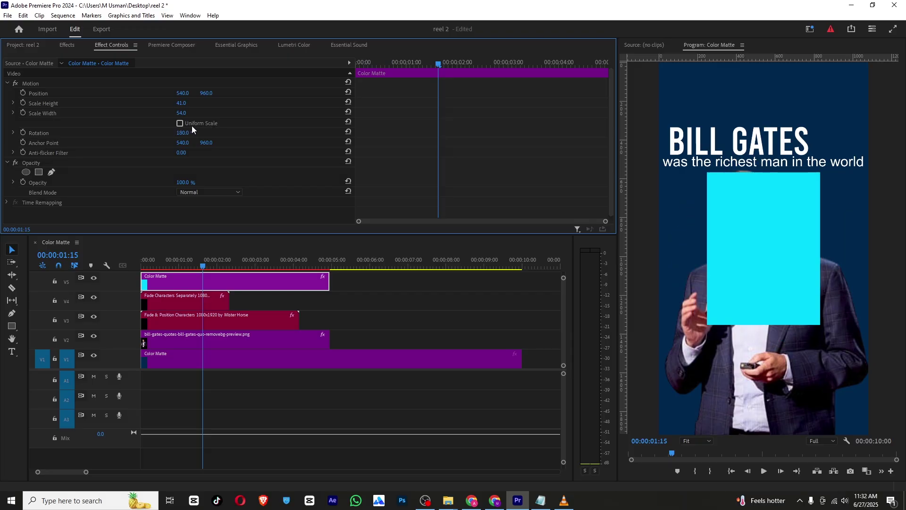
click(183, 132)
text(90)
key(Return)
Reduce the cyan matte's scale width to 15 and move it to position 435, 398 over the "BILL GATES" title.
click(182, 113)
text(36)
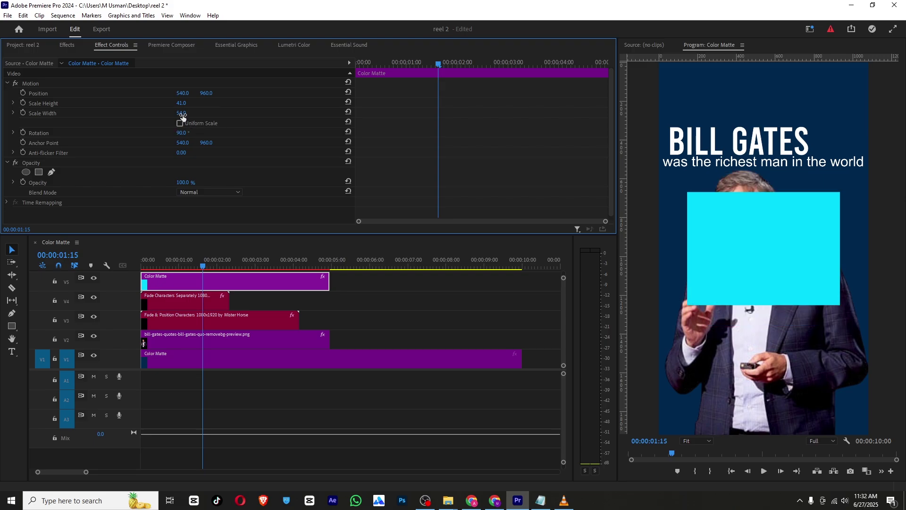
key(Return)
drag(182, 113, 102, 93)
drag(184, 94, 202, 93)
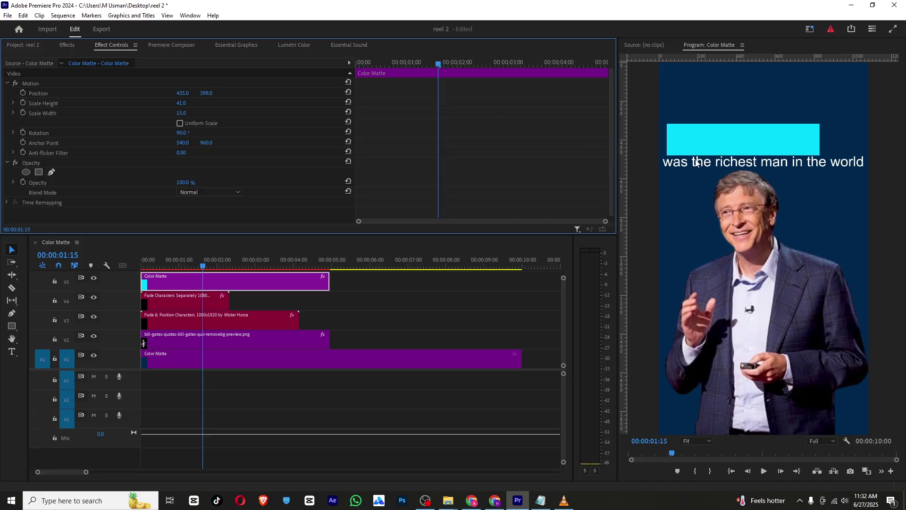
Set the cyan matte's blend mode to Screen.
mouse_move(184, 259)
mouse_down()
mouse_move(135, 268)
mouse_move(208, 265)
mouse_move(141, 274)
mouse_move(199, 262)
mouse_up()
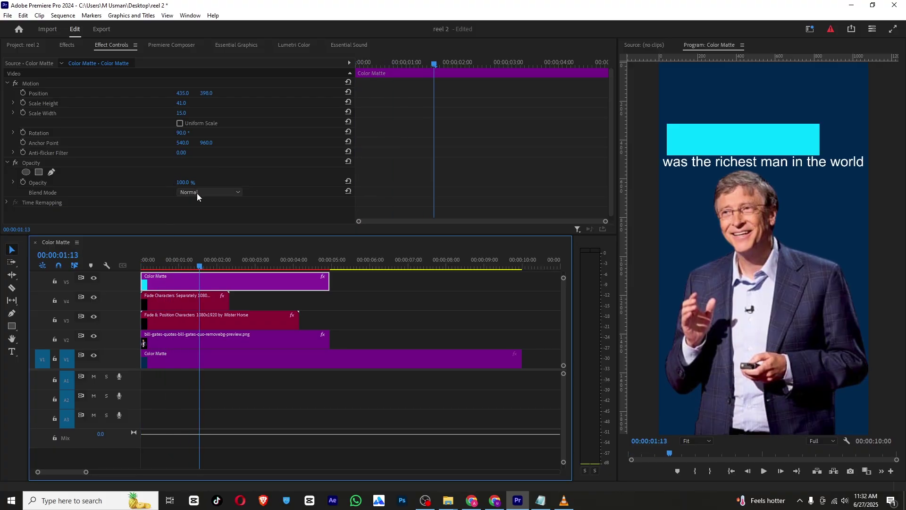
click(197, 194)
click(206, 290)
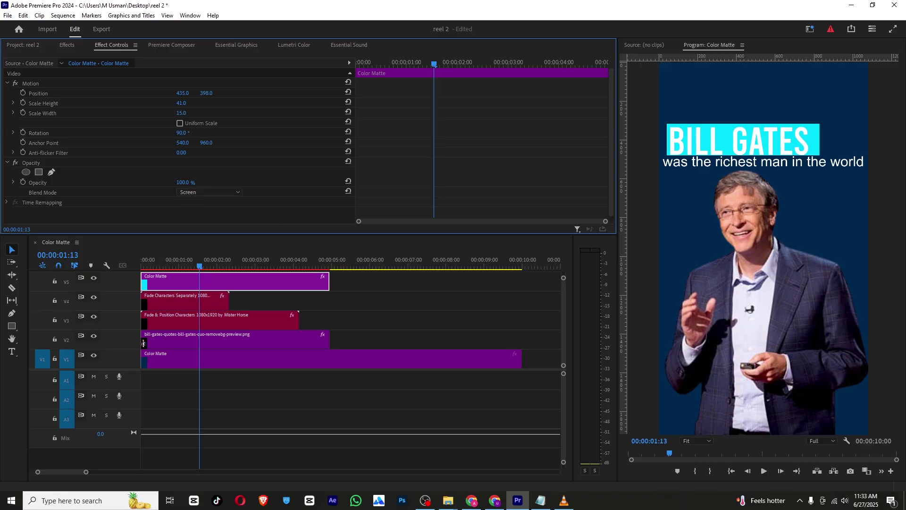
Nudge the cyan matte down to Y 407 and the "was the richest man in the world" title down to Y 489.
mouse_move(207, 93)
mouse_down()
mouse_move(215, 93)
mouse_move(210, 103)
mouse_up()
click(169, 298)
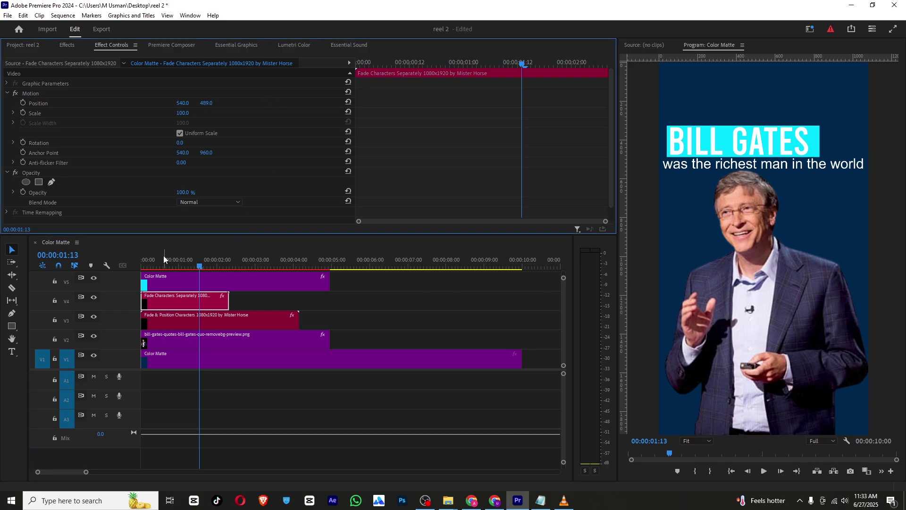
Add a rectangular opacity mask to the cyan matte with the playhead at the start of the sequence.
drag(165, 262, 142, 262)
click(192, 281)
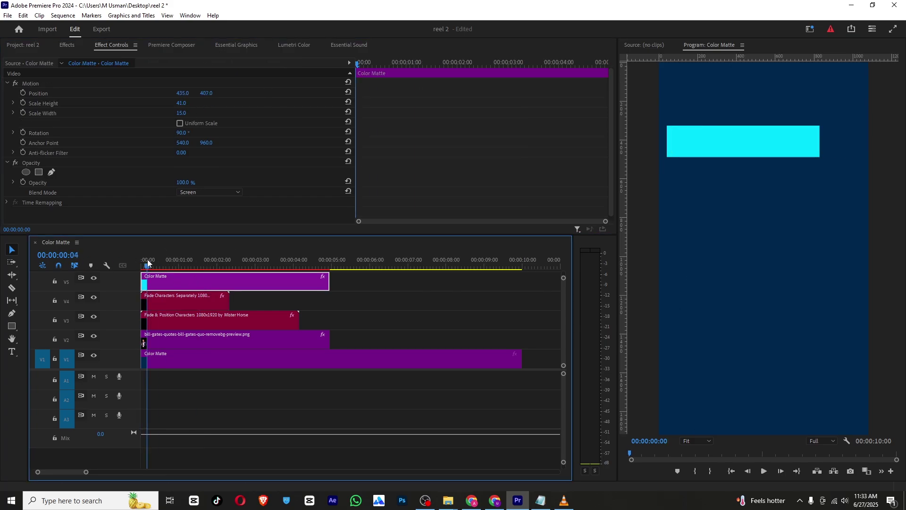
scroll(31, 147, down, 1)
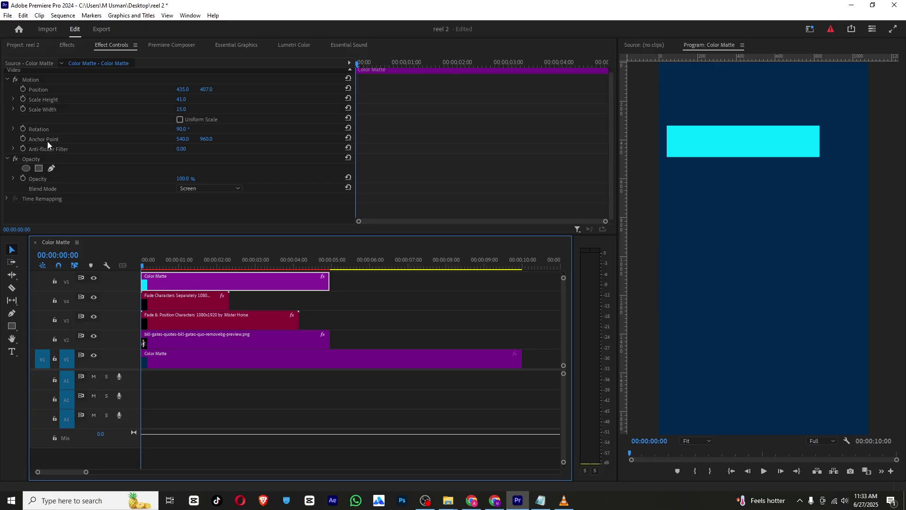
click(39, 168)
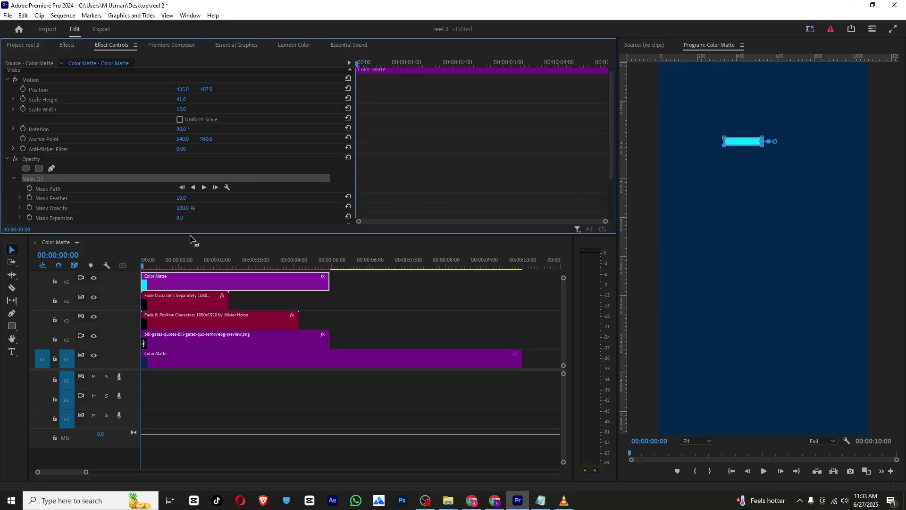
Enlarge the cyan matte's rectangular mask by its corners until it surrounds the whole bar.
drag(724, 147, 698, 198)
drag(728, 138, 620, 111)
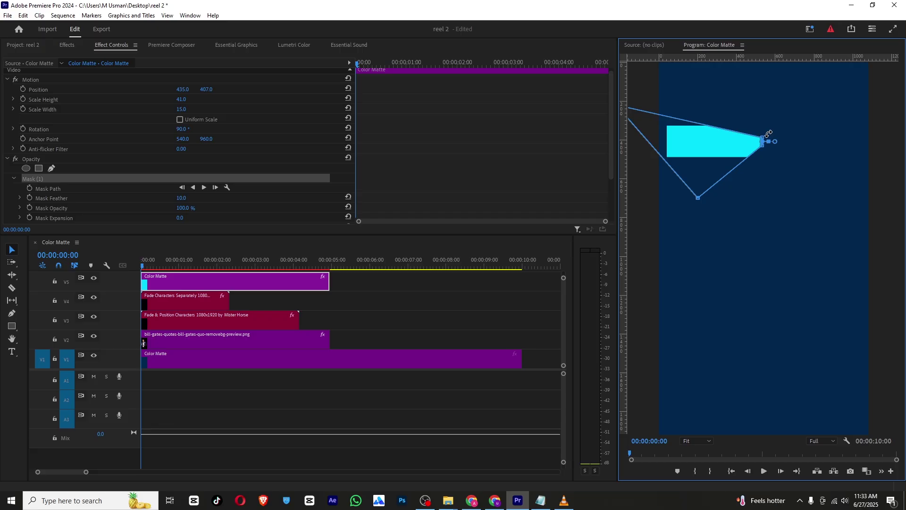
drag(769, 133, 766, 147)
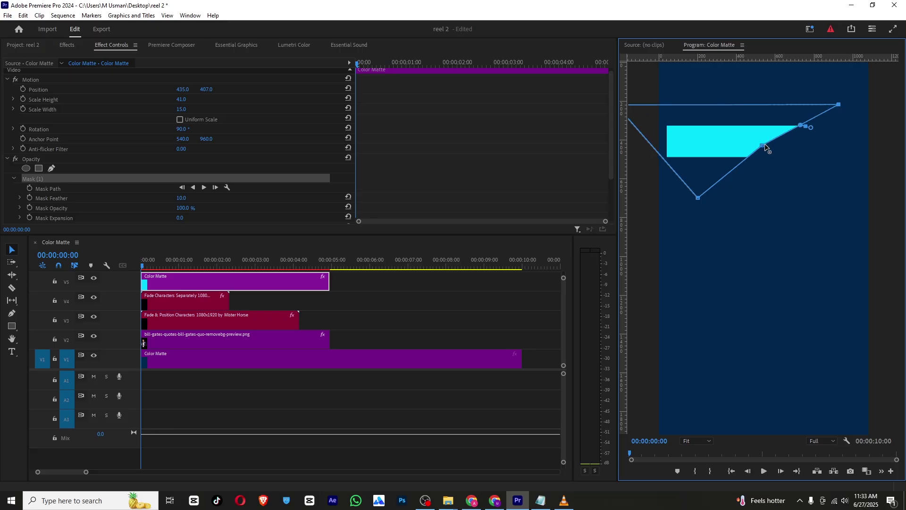
key(ctrl+z)
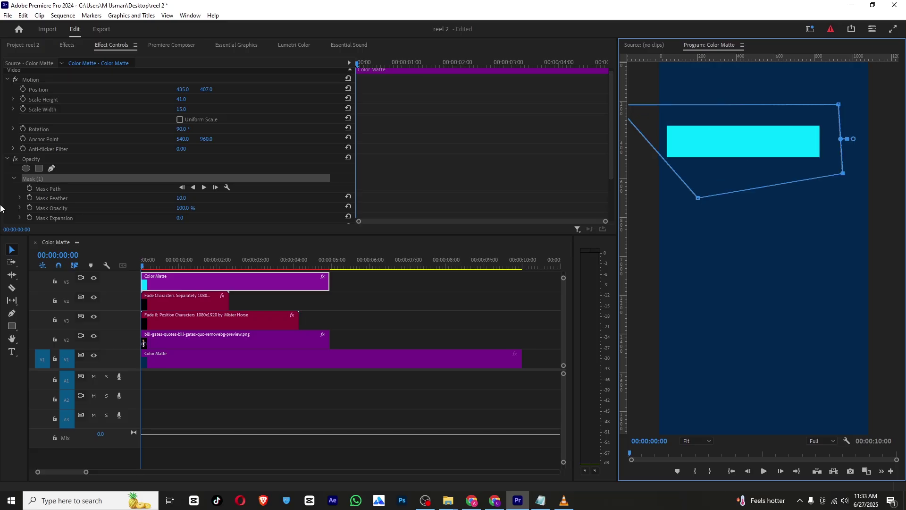
Start keyframing the mask path at the sequence start and pull the mask's right-hand corners left, off the cyan bar.
click(29, 188)
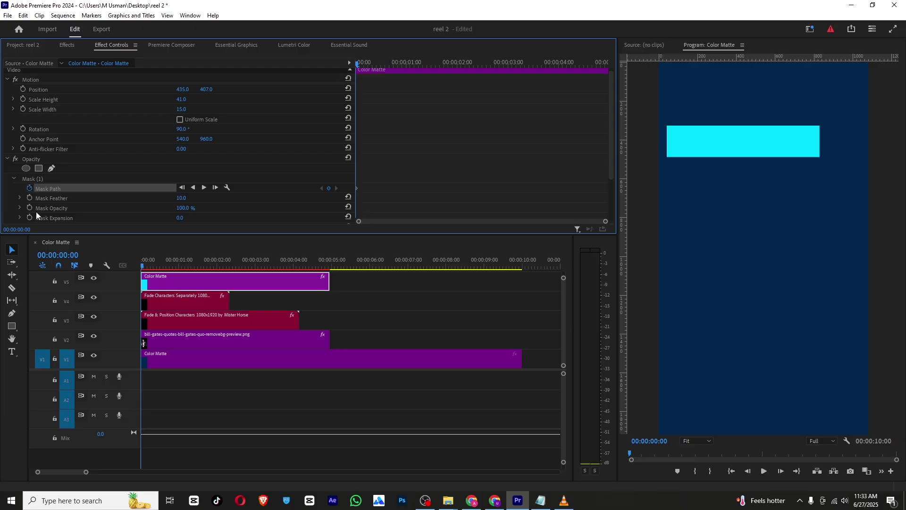
click(44, 177)
click(33, 179)
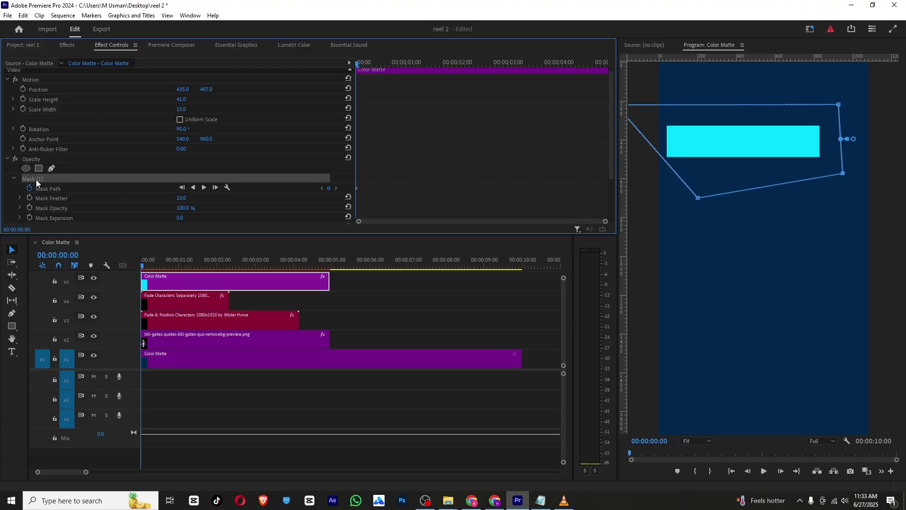
drag(845, 178, 617, 168)
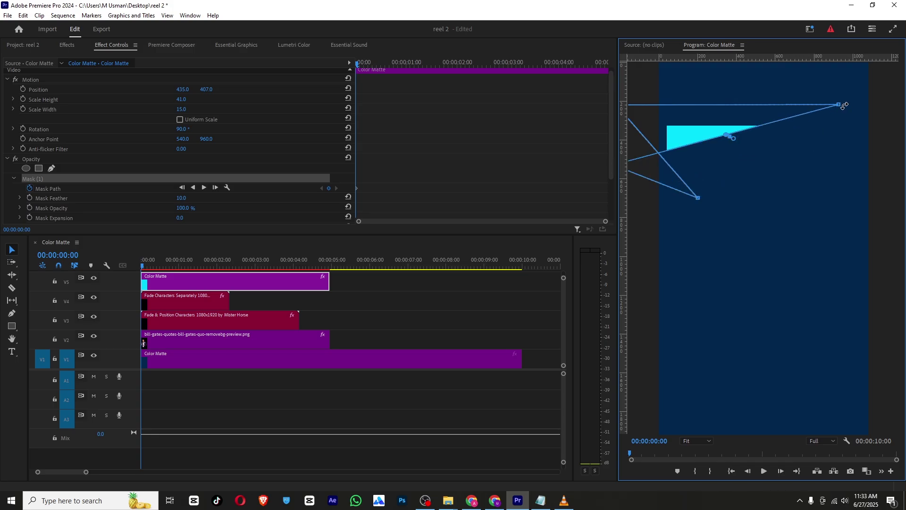
drag(845, 106, 674, 97)
At 00:00:00:23, reshape the mask to uncover the full cyan bar behind "BILL GATES" and preview the reveal from the start.
drag(144, 270, 178, 261)
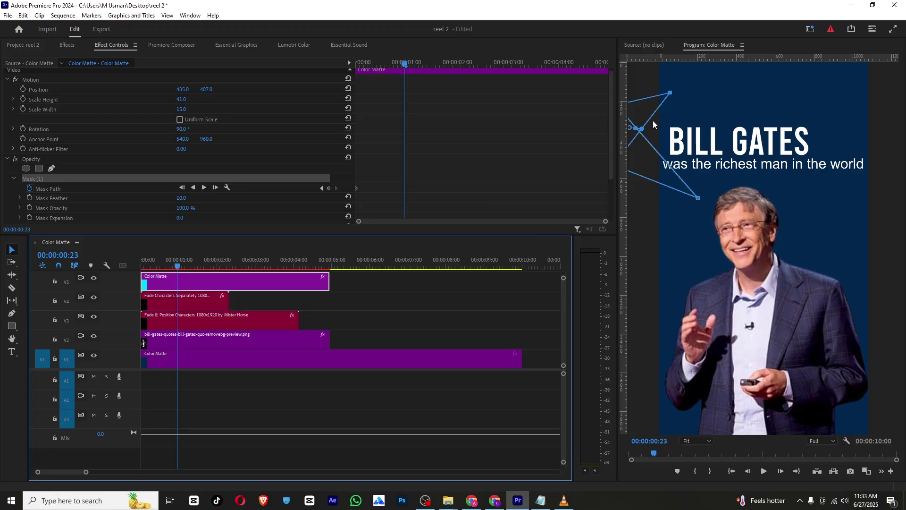
scroll(706, 282, down, 3)
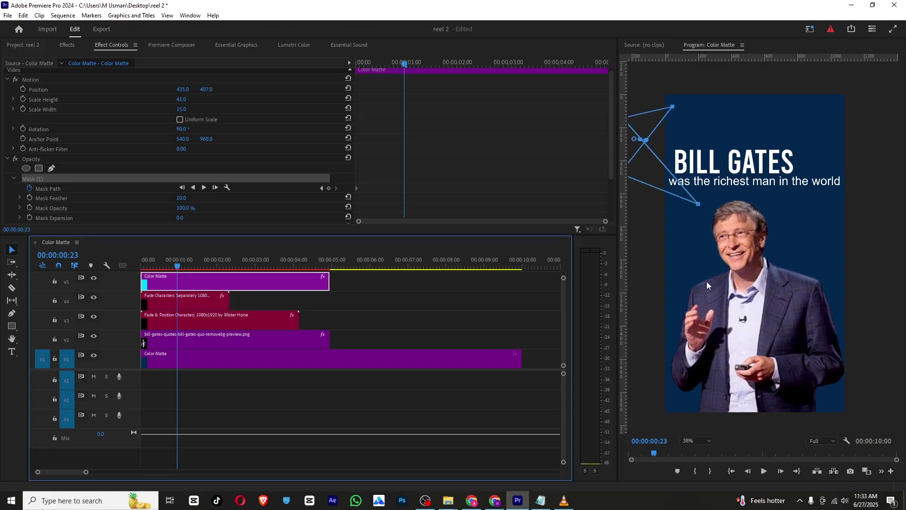
drag(641, 198, 704, 202)
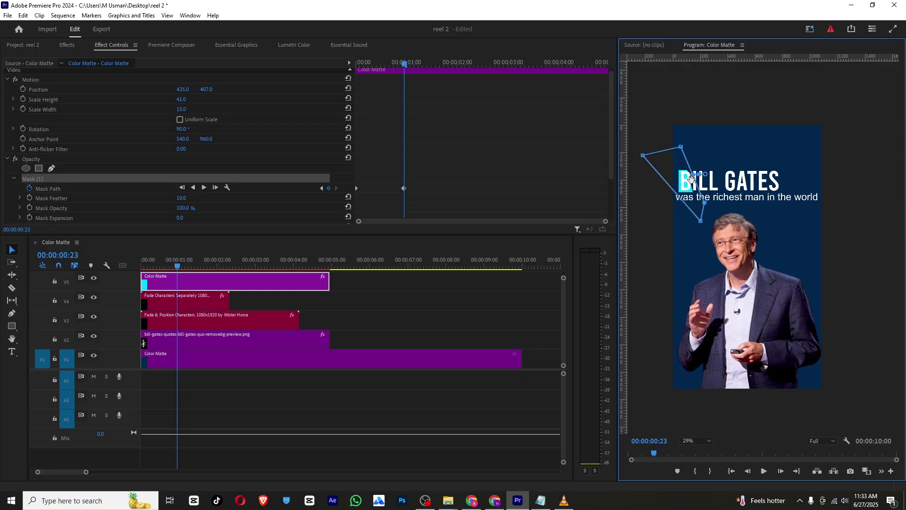
drag(691, 178, 708, 206)
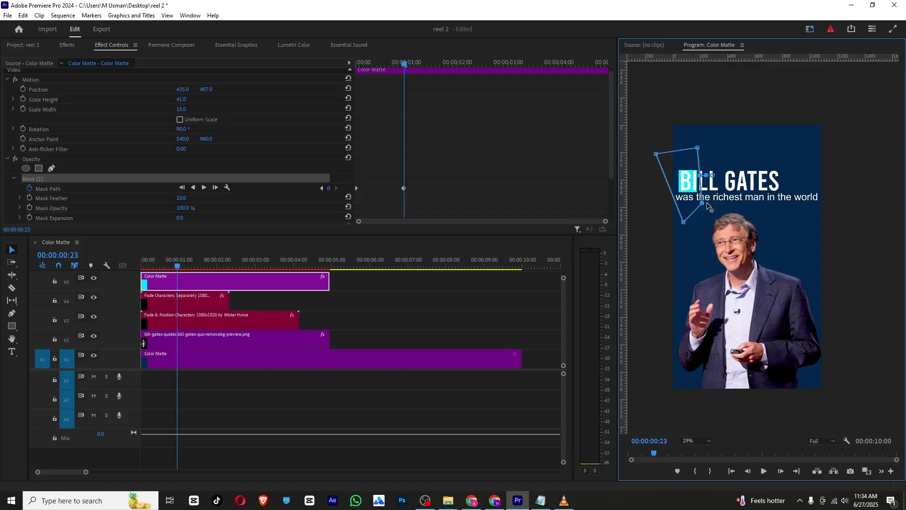
drag(708, 206, 798, 213)
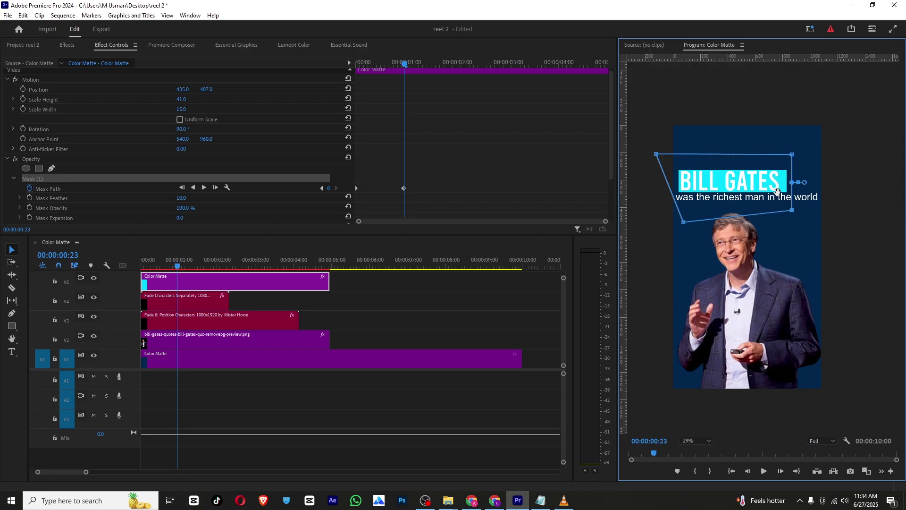
drag(156, 266, 114, 270)
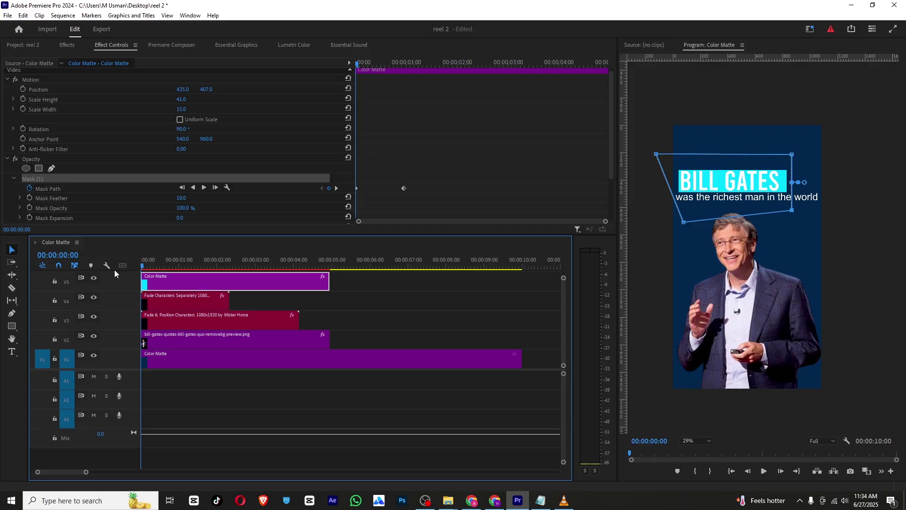
click(118, 267)
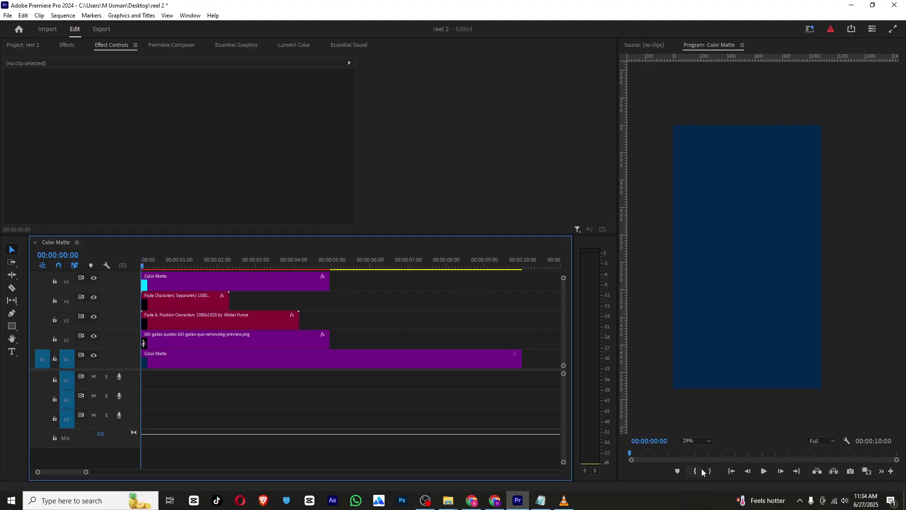
Split the cyan matte, both title clips and the Bill Gates image at 00:00:01:15, leaving the background matte whole.
drag(231, 260, 204, 265)
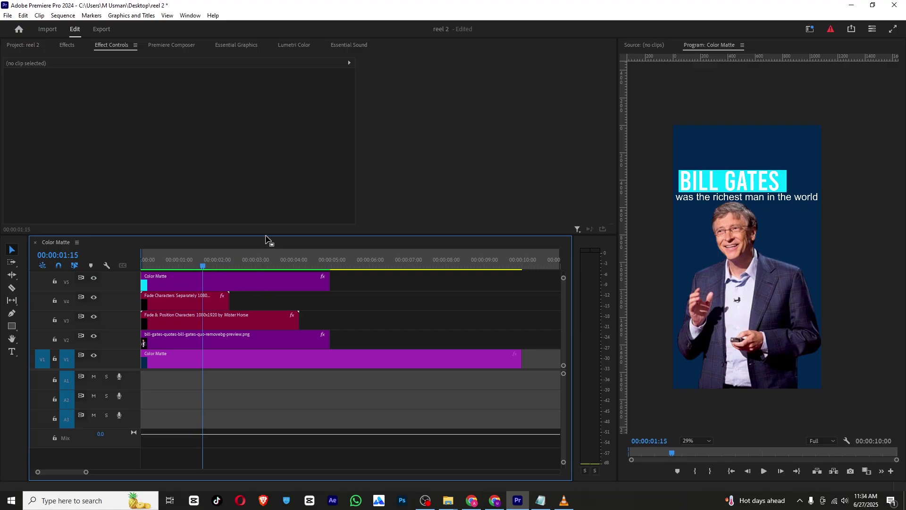
drag(265, 236, 265, 214)
drag(345, 257, 216, 331)
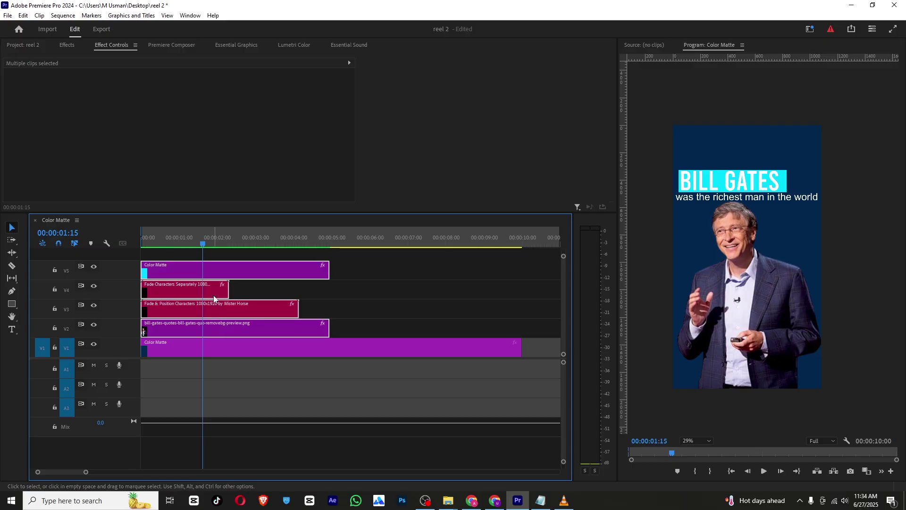
click(12, 266)
click(203, 271)
click(203, 289)
click(207, 308)
click(206, 328)
click(11, 227)
drag(361, 261, 269, 336)
right_click(269, 331)
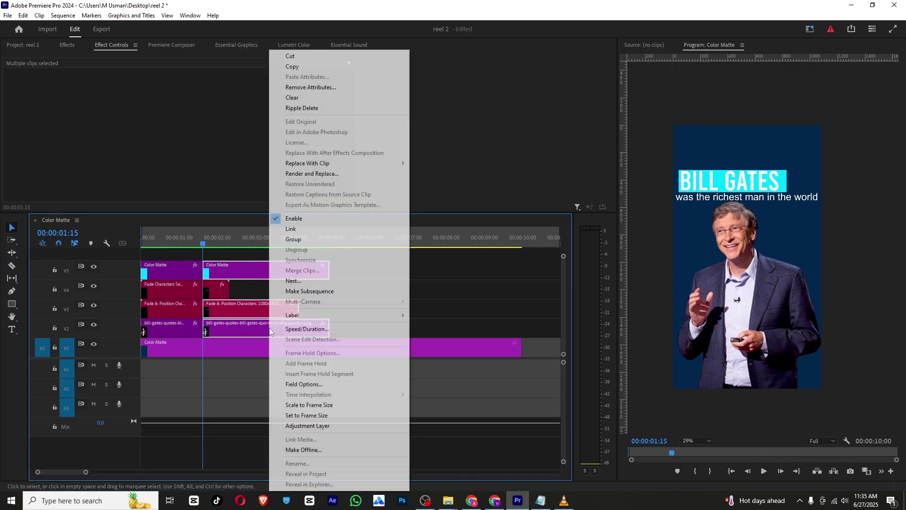
click(294, 281)
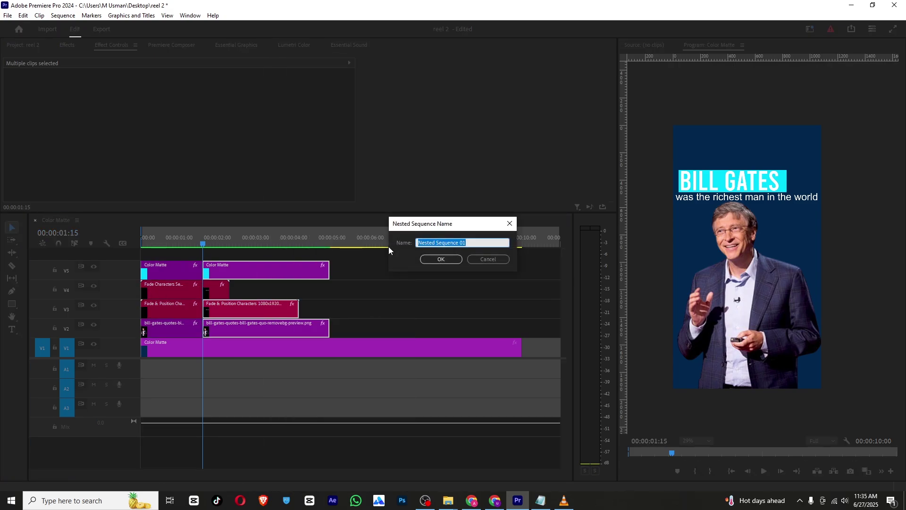
click(460, 259)
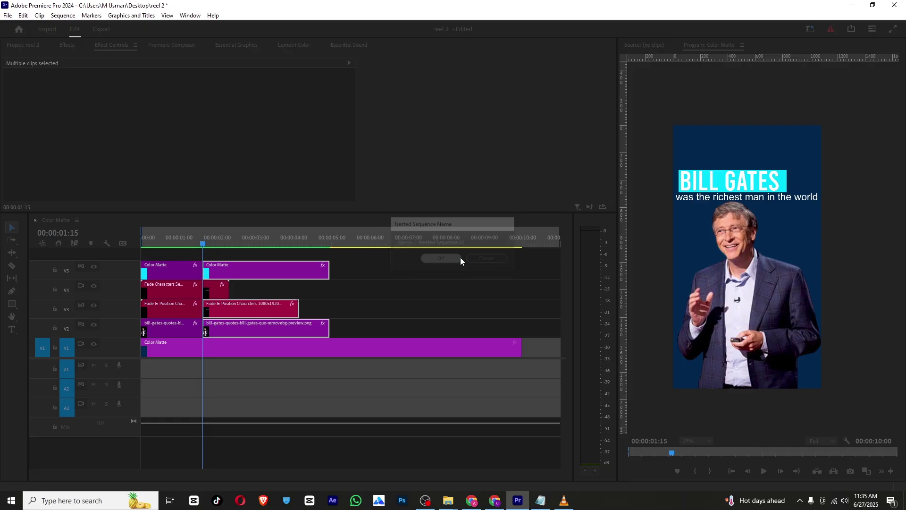
key(ctrl+z)
Nest all four clip pieces after 00:00:01:15 as Nested Sequence 02 and select the nested clip.
drag(264, 275, 208, 333)
right_click(216, 290)
click(235, 282)
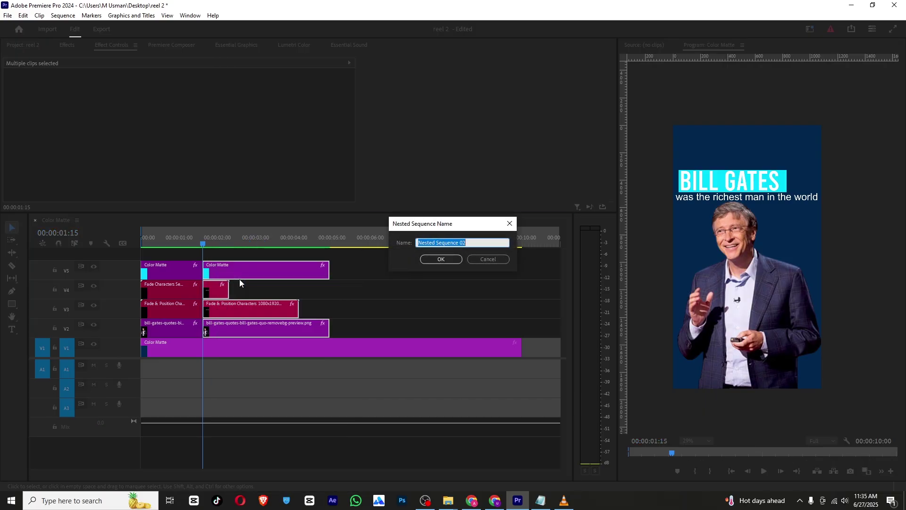
key(Return)
click(227, 334)
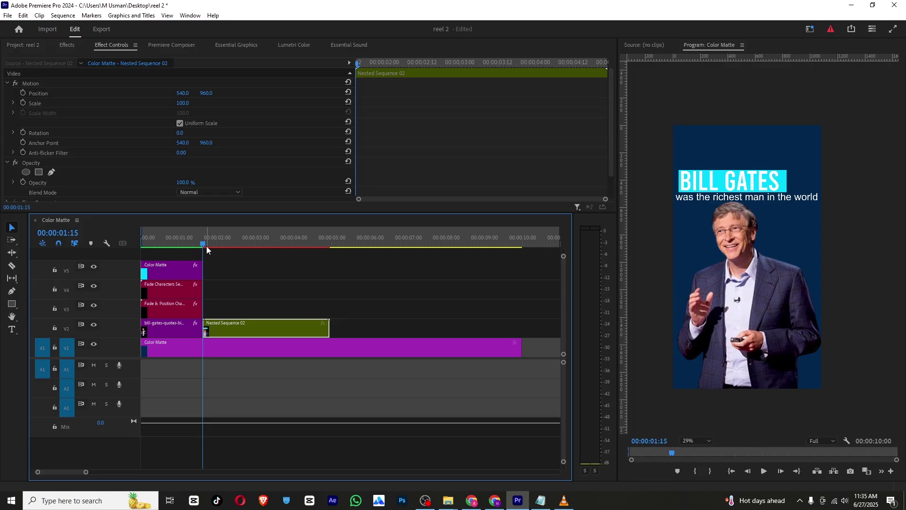
Keyframe the nested clip's position and rotation at 00:00:01:15, and set position X to -780 and rotation to 13° at 00:00:01:19.
click(23, 93)
click(21, 132)
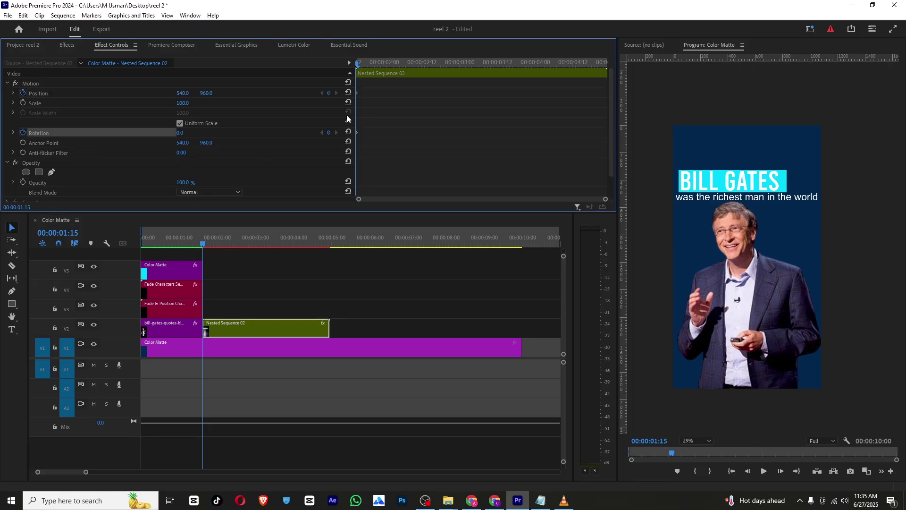
drag(361, 63, 368, 63)
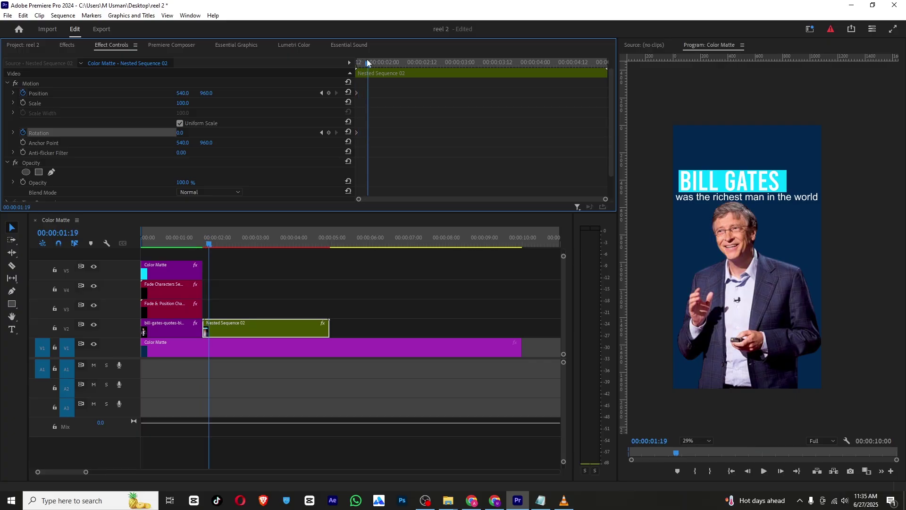
click(702, 442)
click(694, 326)
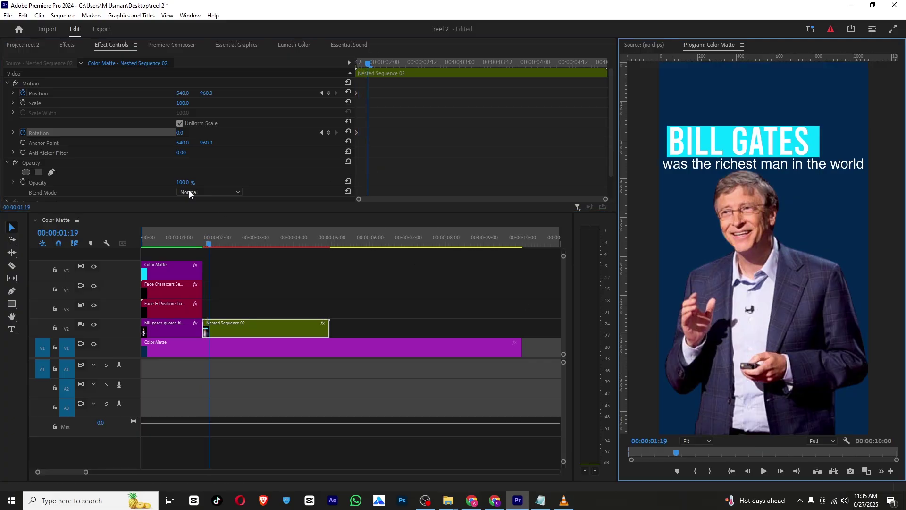
drag(179, 134, 187, 134)
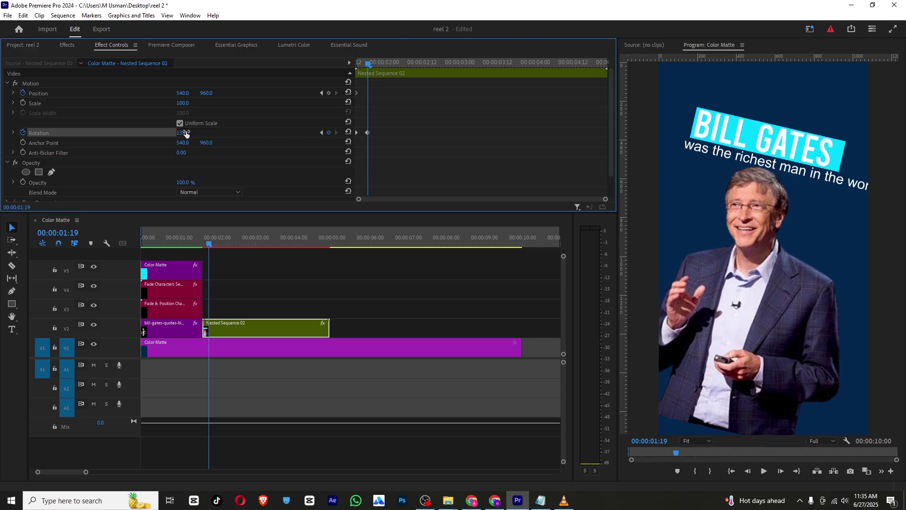
drag(188, 93, 94, 93)
Apply eased temporal interpolation to all position and rotation keyframes of the nested clip.
drag(380, 87, 356, 143)
right_click(370, 134)
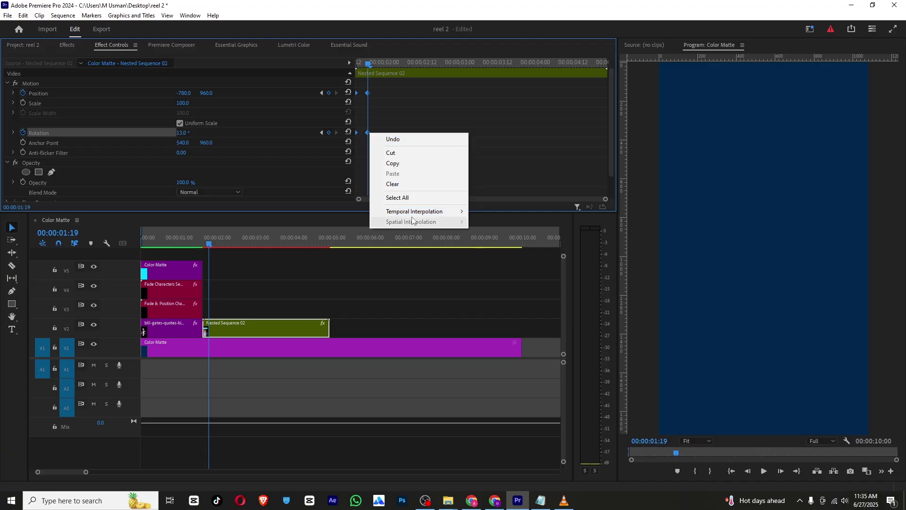
mouse_move(425, 211)
click(505, 266)
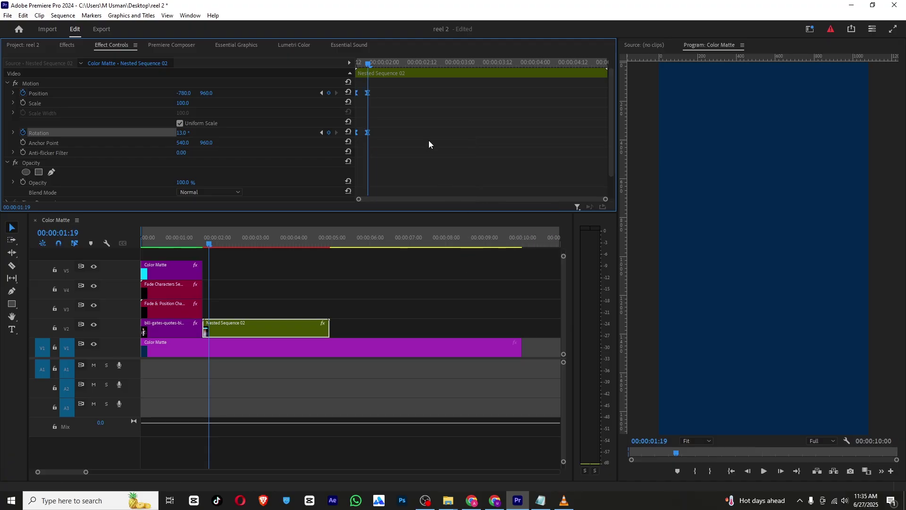
Reshape the position velocity curve so it starts at zero and peaks just after the first keyframe, and preview the exit.
click(13, 93)
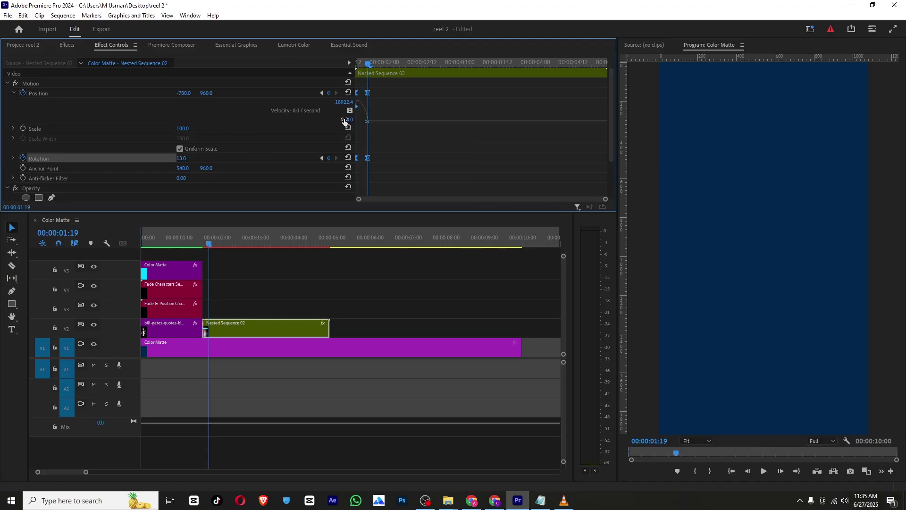
drag(604, 200, 470, 204)
mouse_move(360, 106)
mouse_down()
mouse_move(360, 120)
mouse_move(399, 124)
mouse_move(360, 122)
mouse_up()
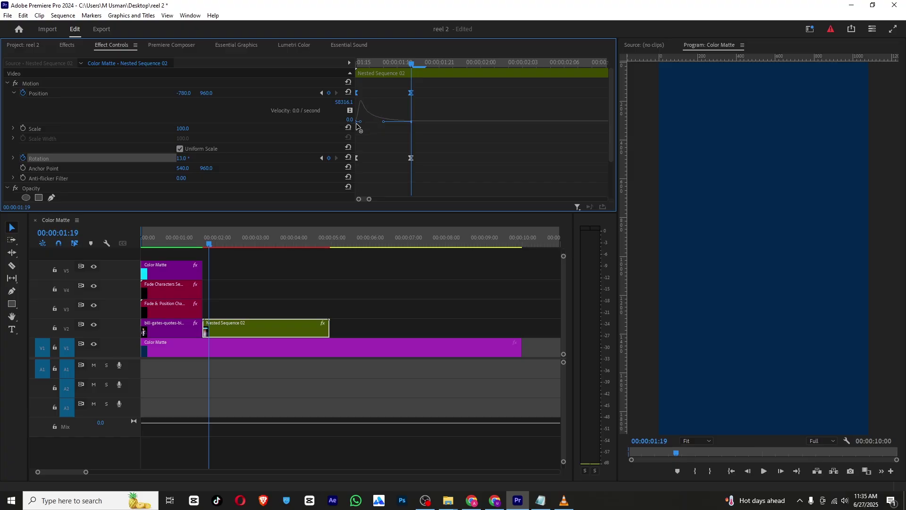
click(357, 62)
key(space)
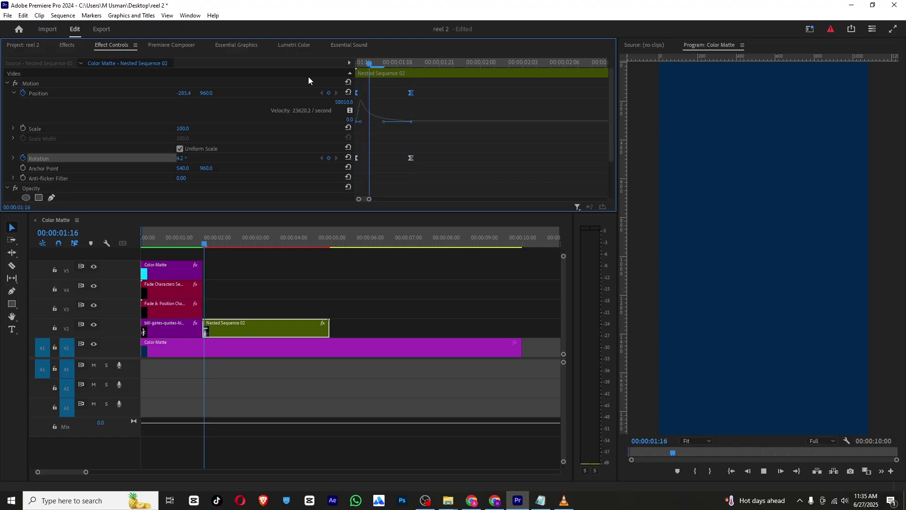
Move the last position keyframe slightly later and reshape the velocity curve into a mid-move peak, checking the motion in playback.
click(277, 315)
click(270, 327)
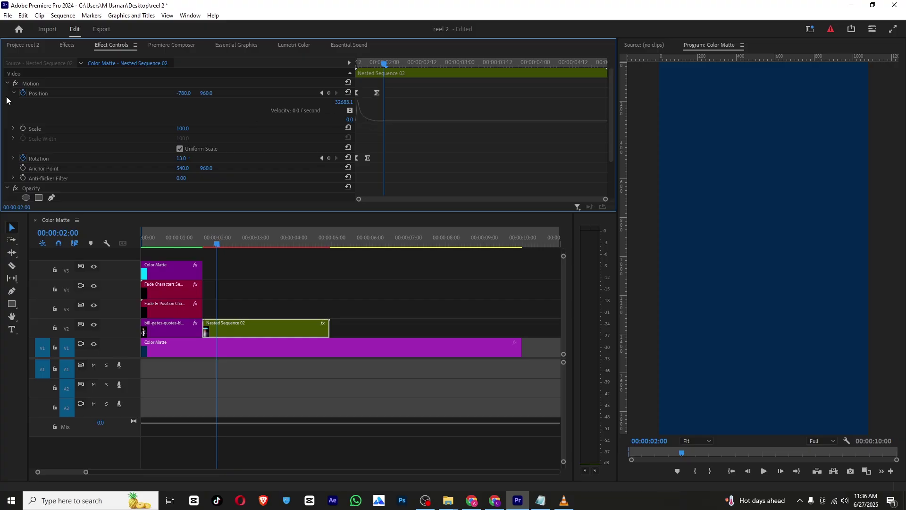
click(43, 94)
mouse_move(369, 124)
mouse_down()
mouse_move(378, 123)
mouse_move(365, 122)
mouse_up()
drag(368, 62, 347, 60)
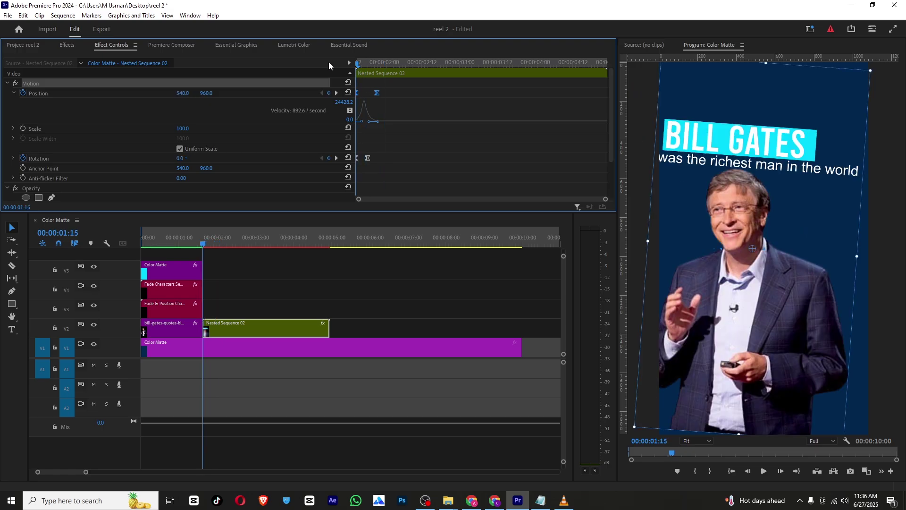
key(space)
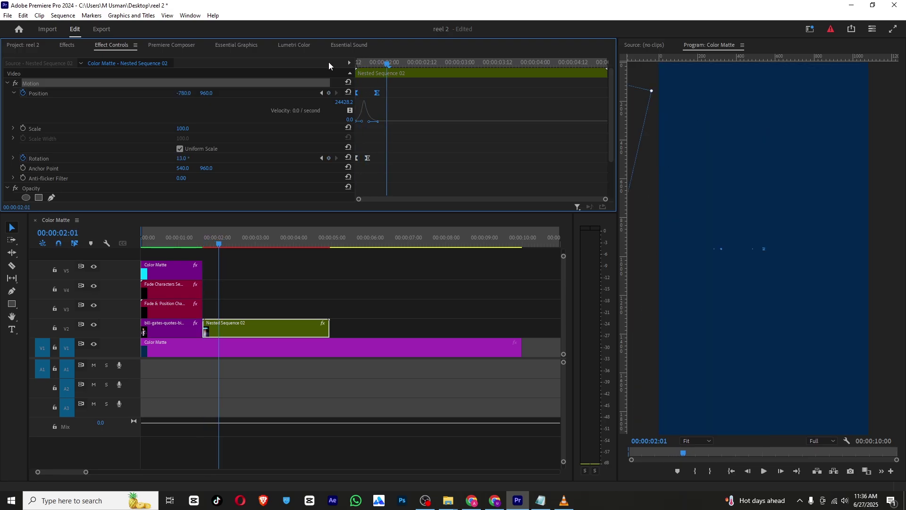
Render the sequence previews and play back the nested clip's exit animation.
key(Return)
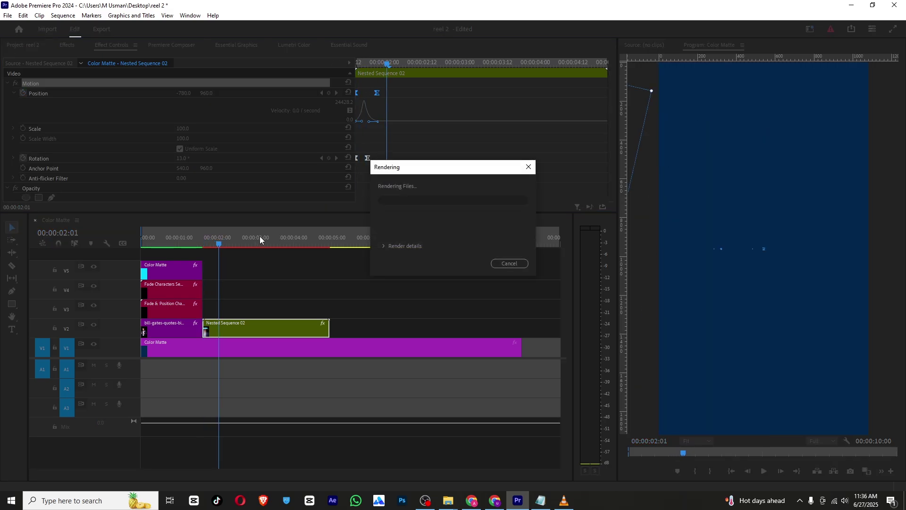
click(762, 470)
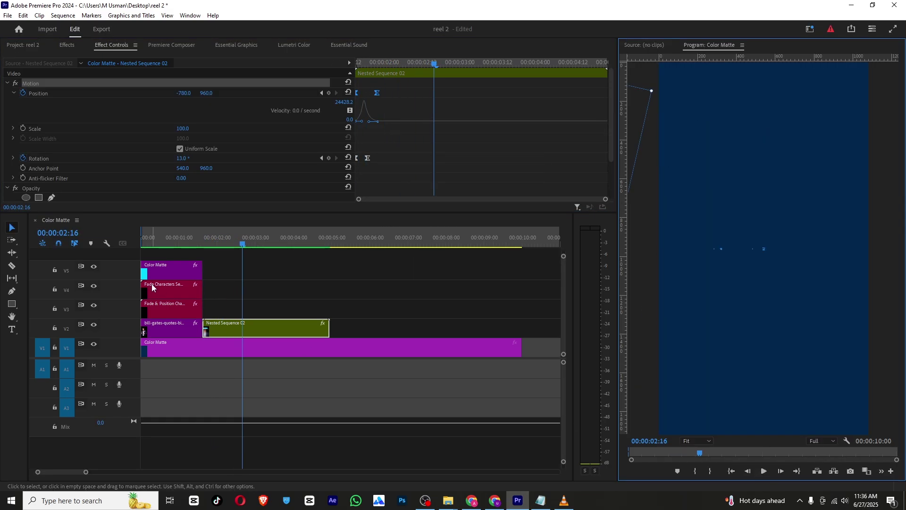
Place the washington-dc travel guide cutout from the project on track V3 above the nested clip.
click(32, 44)
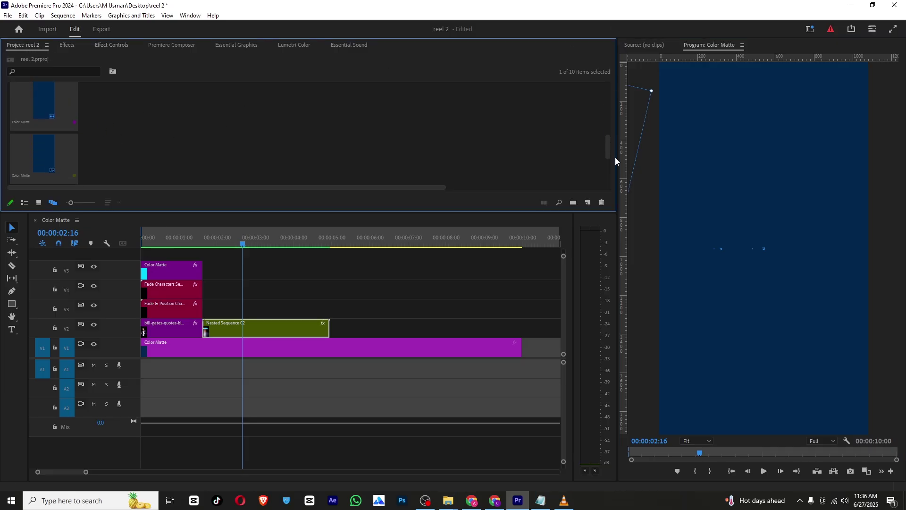
drag(607, 142, 608, 87)
drag(115, 105, 229, 309)
Move the nested clip's last rotation keyframe later, in line with its last position keyframe, and check the exit frames.
click(208, 244)
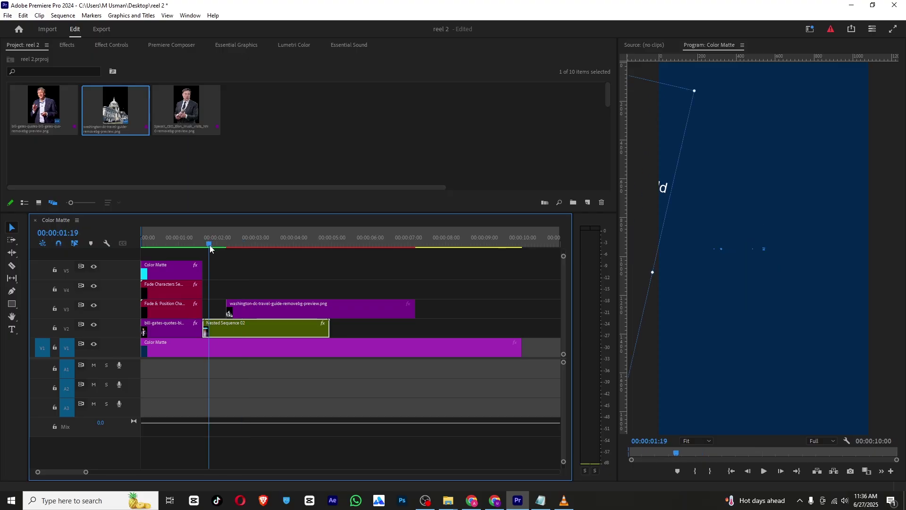
click(216, 329)
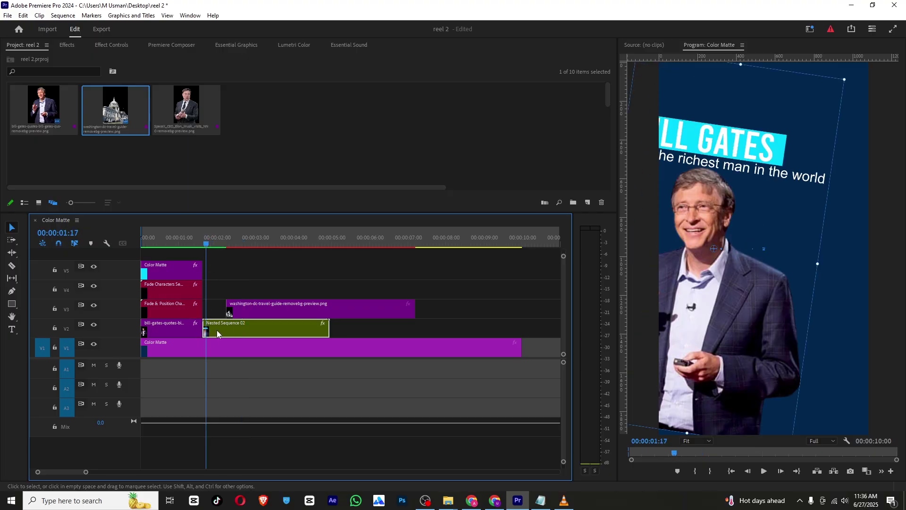
click(135, 47)
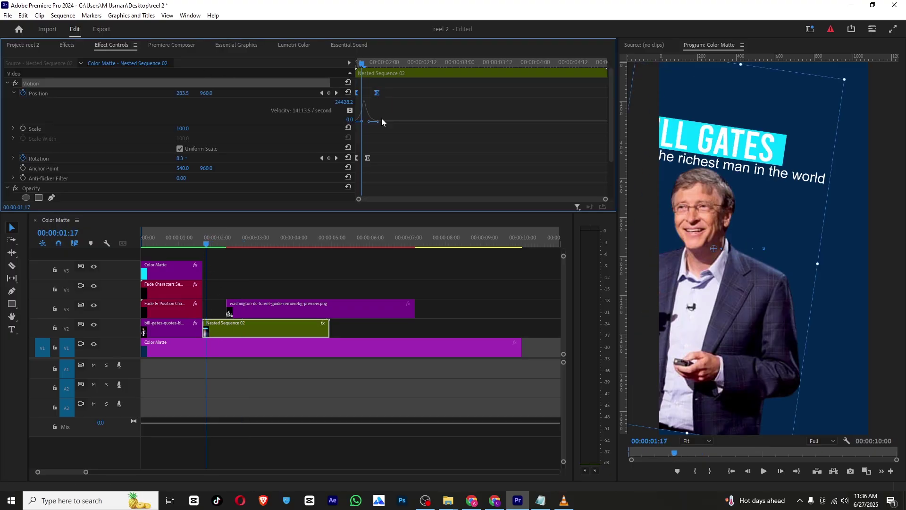
drag(367, 158, 380, 163)
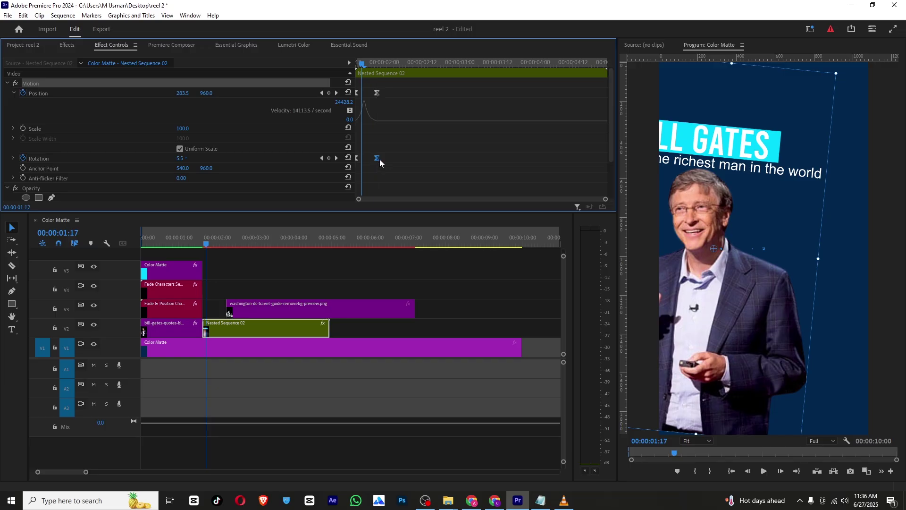
drag(371, 65, 378, 66)
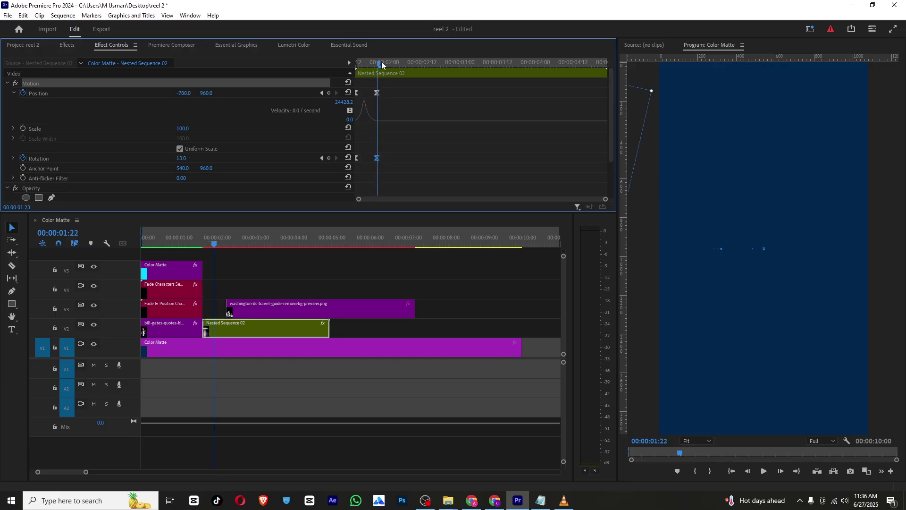
Start the Washington building clip at 00:00:01:19, scale it to 329 and set its vertical position to 995.
drag(213, 241, 212, 243)
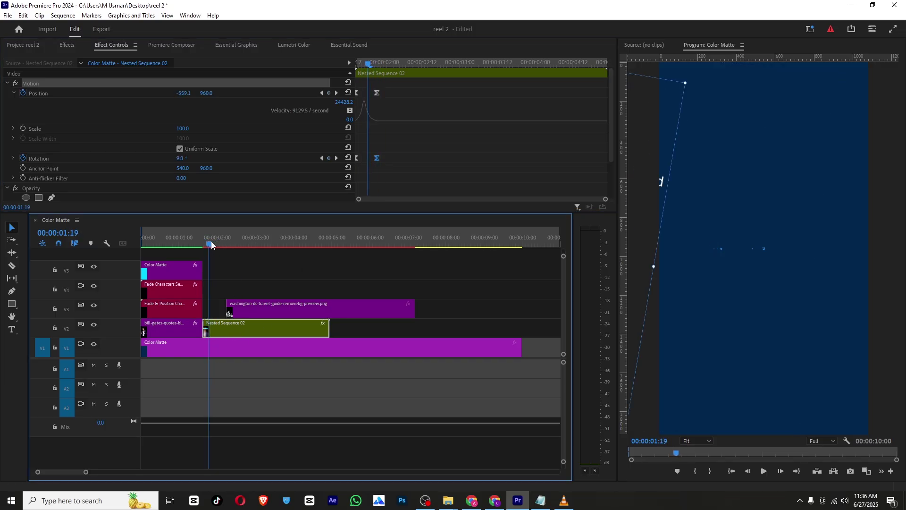
drag(246, 316, 229, 315)
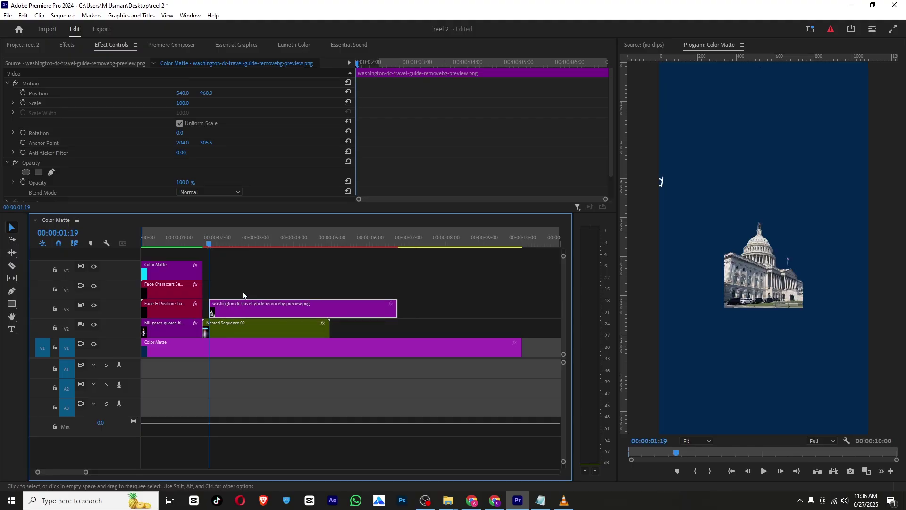
drag(185, 106, 293, 106)
drag(215, 93, 232, 93)
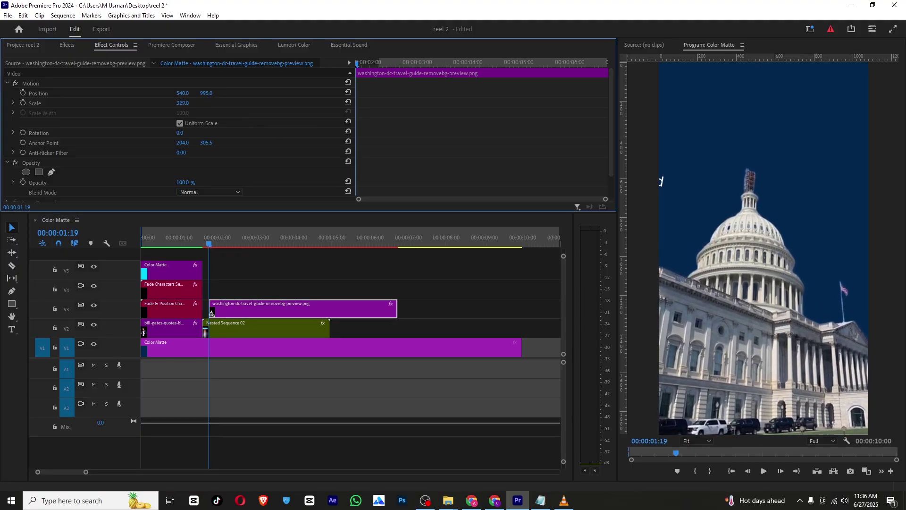
Keyframe the building's slide-in from horizontal position 1895 and rotation -15° at the clip start to its upright resting pose at 00:00:02:04.
click(22, 93)
click(22, 133)
drag(358, 93, 374, 93)
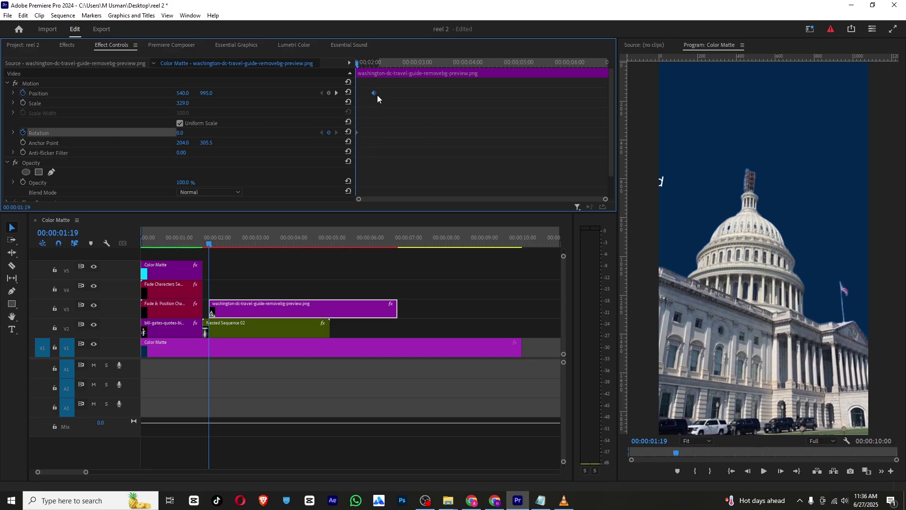
drag(358, 133, 375, 132)
drag(187, 132, 178, 132)
drag(183, 93, 302, 93)
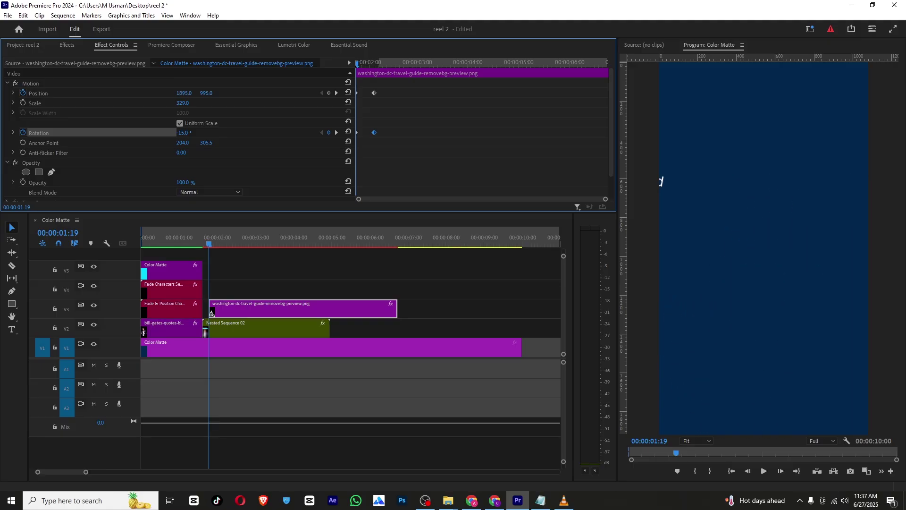
Preview the building's slide-in and apply Ease In to all its position and rotation keyframes.
click(764, 472)
click(764, 472)
drag(373, 69, 358, 158)
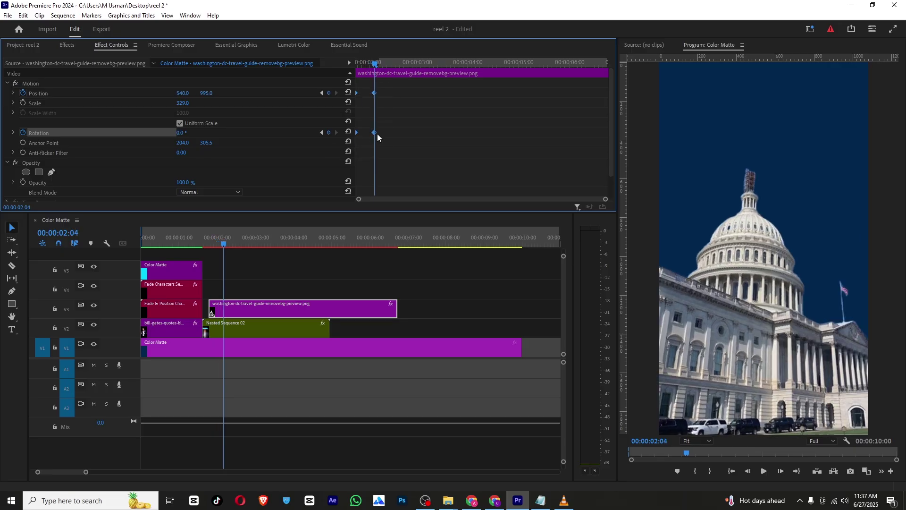
right_click(378, 134)
mouse_move(408, 212)
click(514, 265)
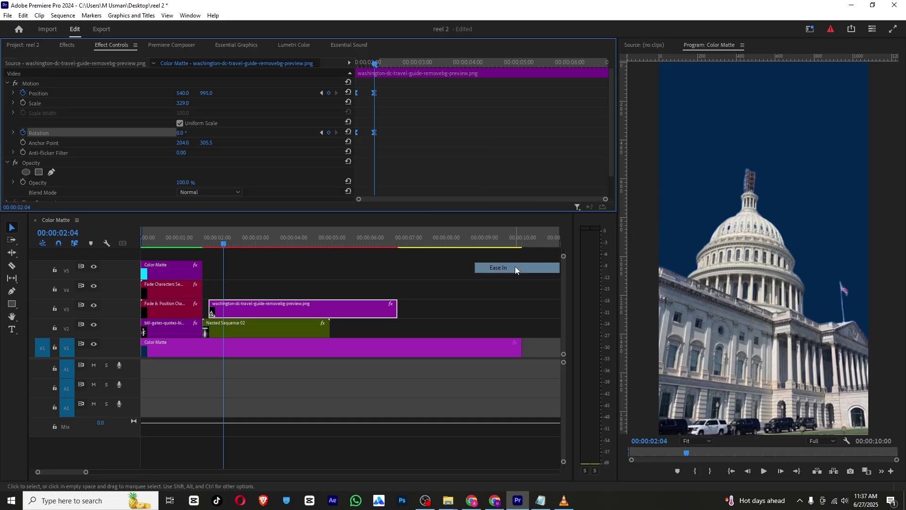
Play back the transition, and move the building's last position and rotation keyframes slightly later to slow the entrance.
click(201, 242)
key(Home)
click(764, 471)
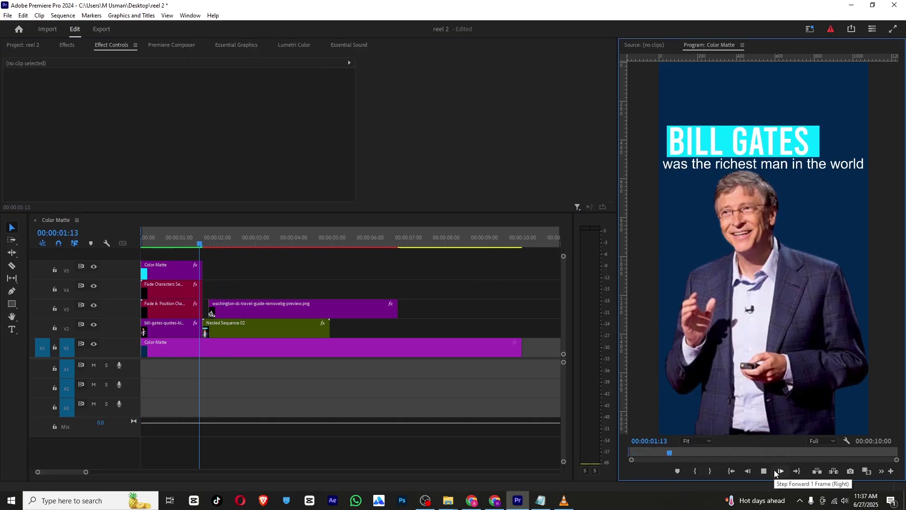
key(space)
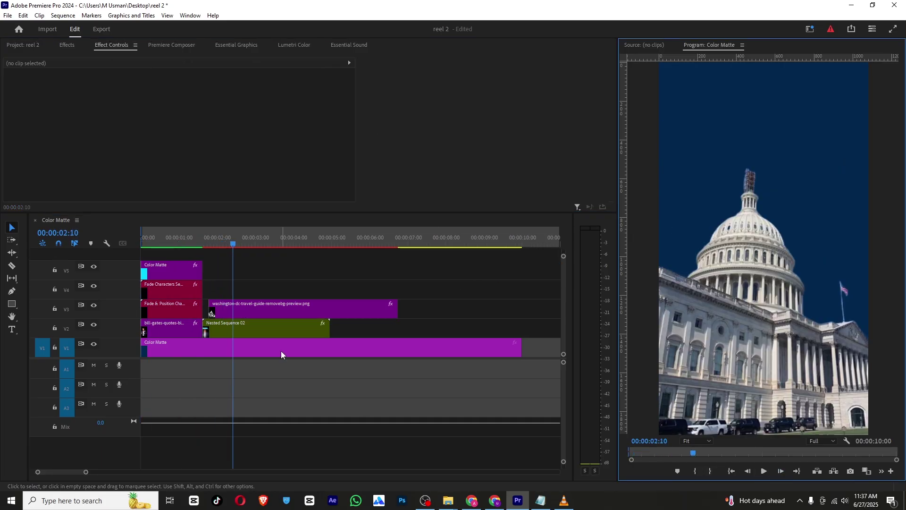
click(219, 314)
drag(379, 85, 386, 136)
mouse_move(373, 63)
mouse_down()
mouse_move(360, 63)
mouse_move(388, 71)
mouse_up()
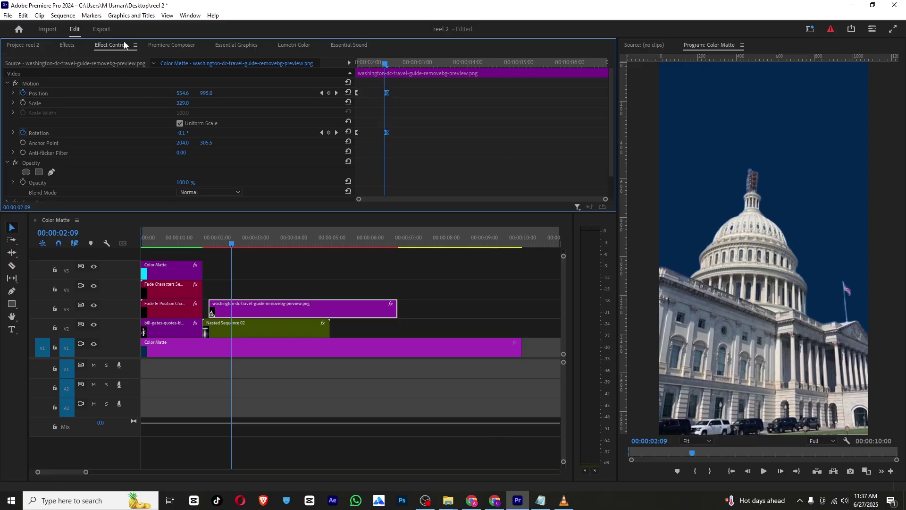
Add the Fade Characters Together text preset on track V4 above the building, starting at 00:00:02:07.
click(171, 45)
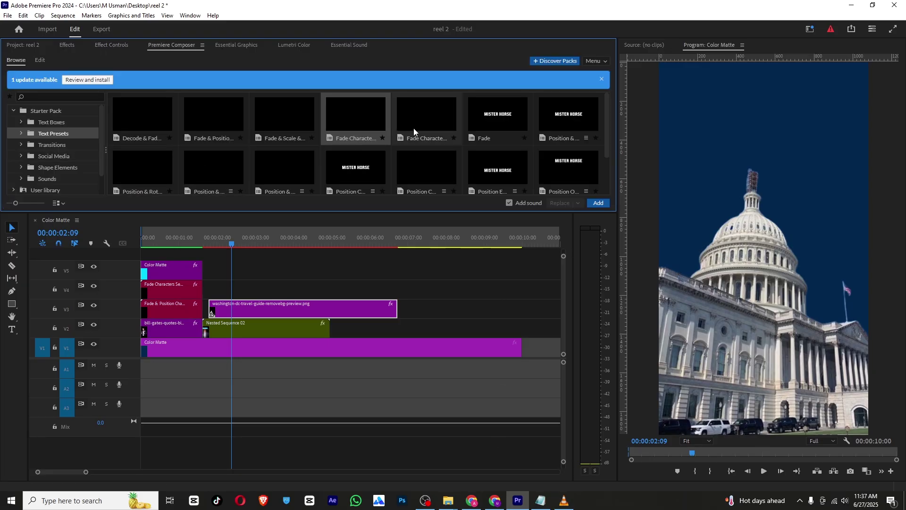
drag(431, 116, 219, 290)
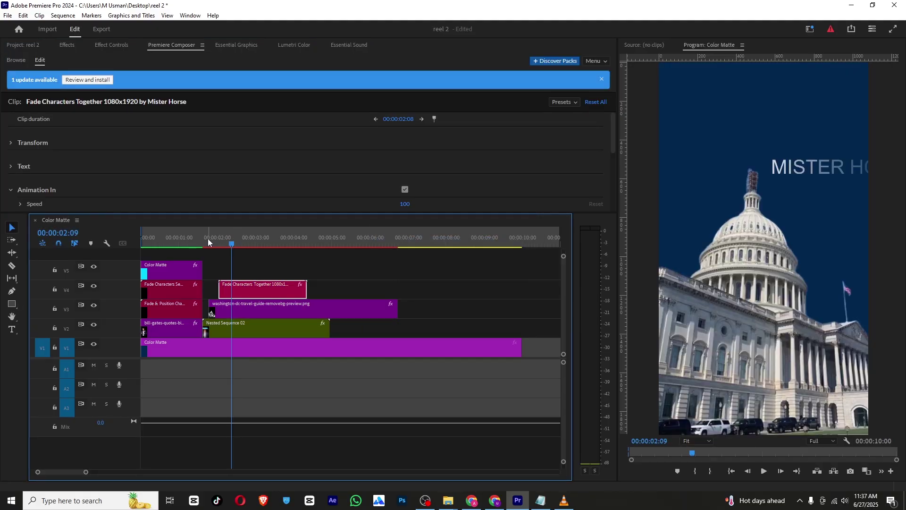
drag(208, 239, 228, 241)
drag(247, 288, 265, 290)
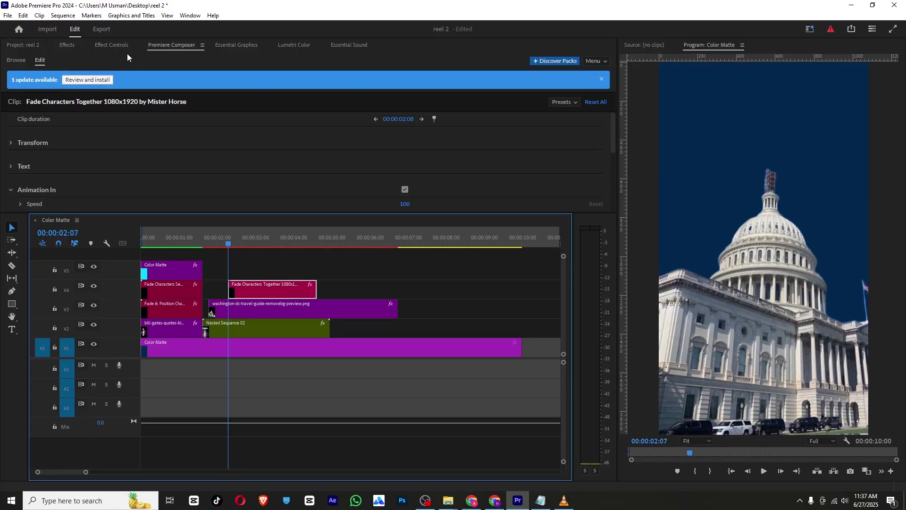
Copy the word "from" from the script in Notepad.
click(540, 501)
drag(632, 219, 615, 219)
right_click(618, 218)
click(651, 249)
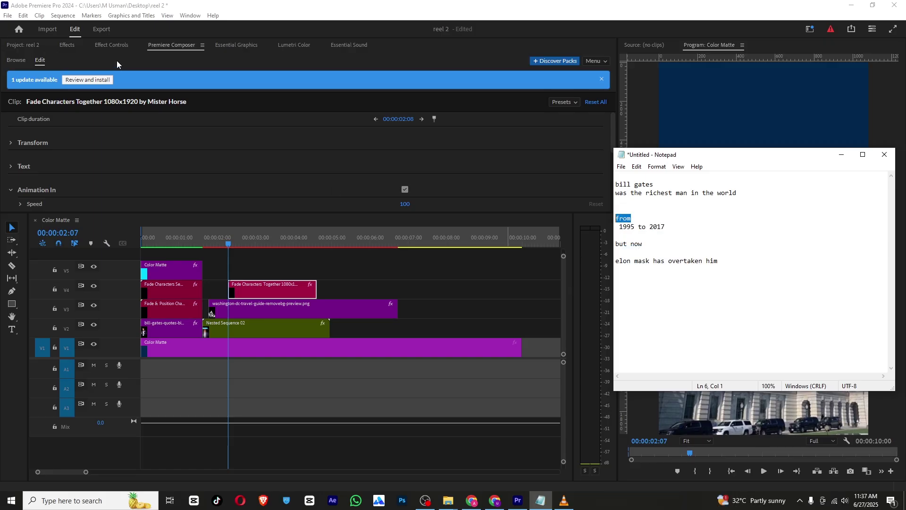
Replace the new title's placeholder text with the copied word "from".
click(115, 44)
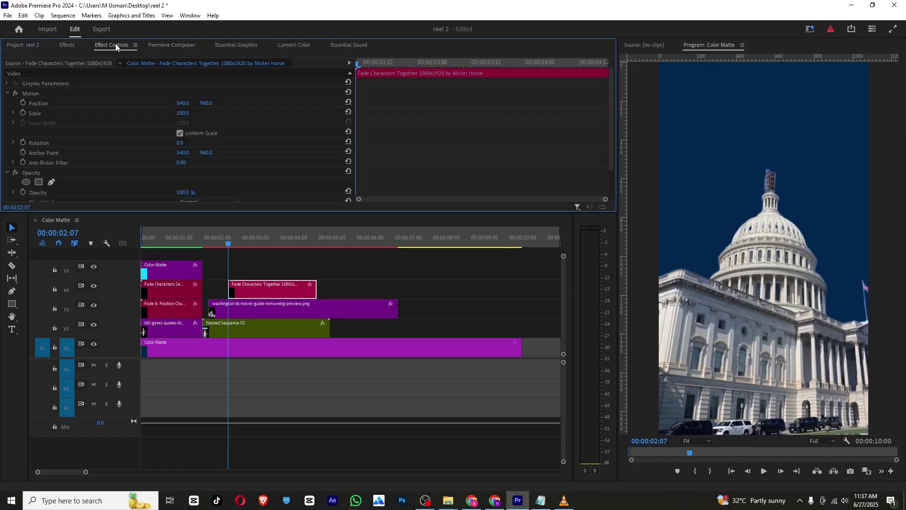
click(262, 42)
scroll(75, 151, down, 3)
click(65, 148)
double_click(64, 149)
right_click(64, 148)
click(54, 147)
triple_click(54, 148)
right_click(55, 148)
click(65, 188)
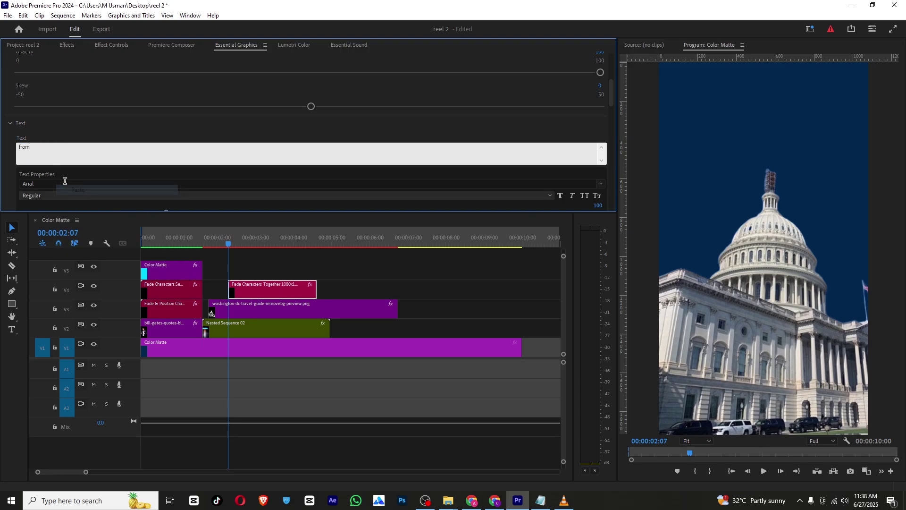
Set the "from" title's font to Impact.
click(65, 183)
scroll(197, 244, up, 3)
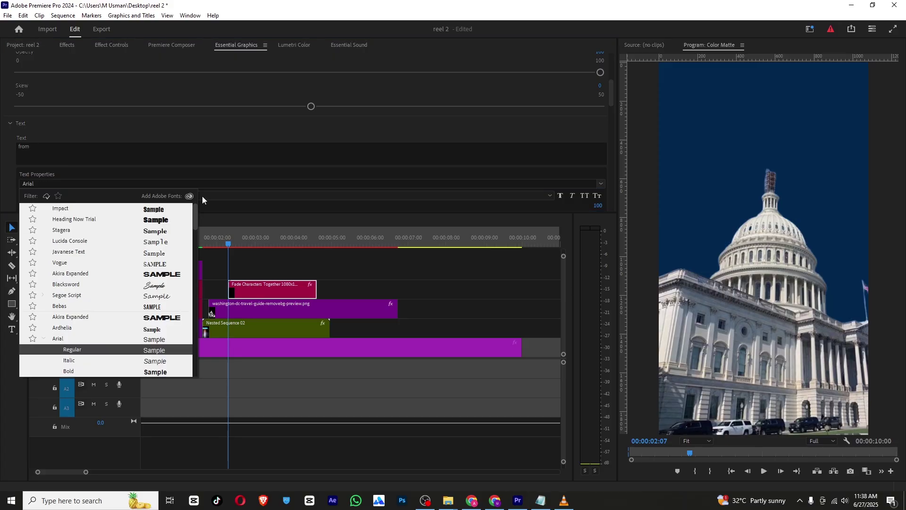
click(153, 209)
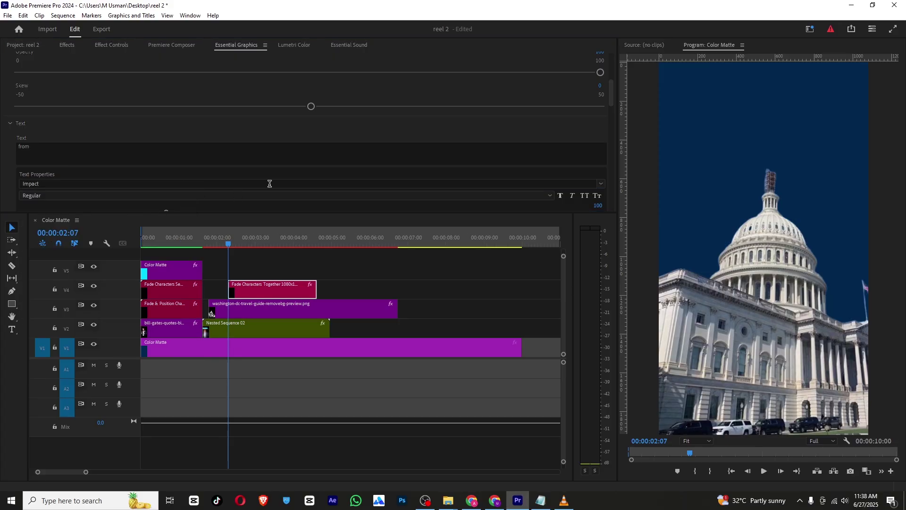
Position the "from" title above the building at 287, 313 and scale it to 239.
drag(225, 245, 250, 242)
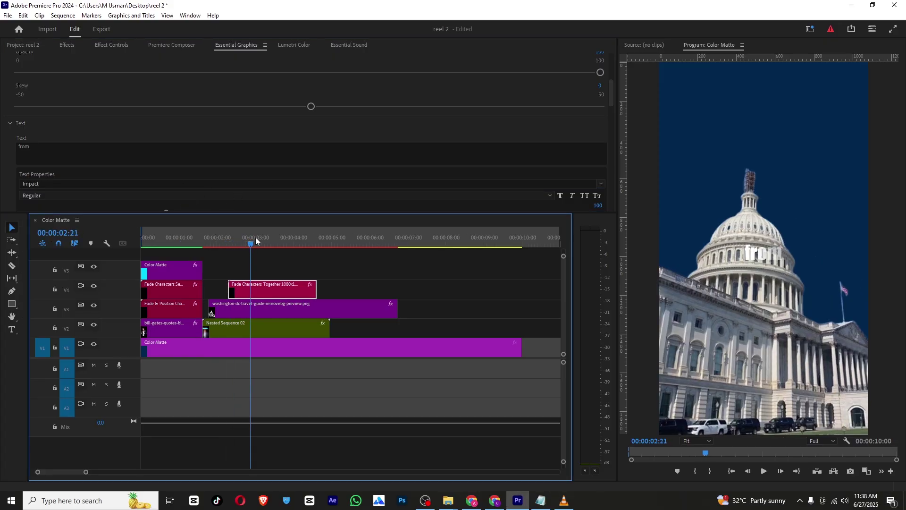
click(125, 45)
drag(206, 103, 118, 103)
drag(183, 112, 199, 101)
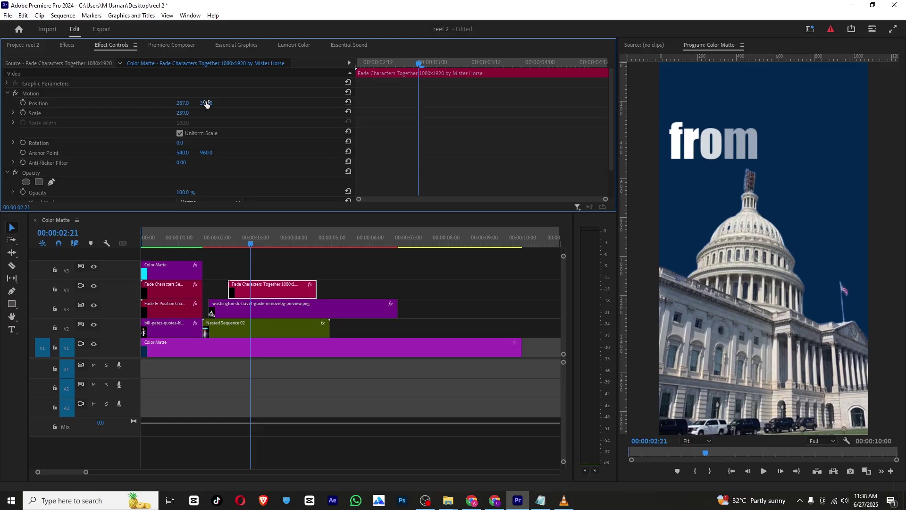
Try faux bold and faux italic styling on the "from" title.
click(236, 45)
scroll(56, 180, down, 3)
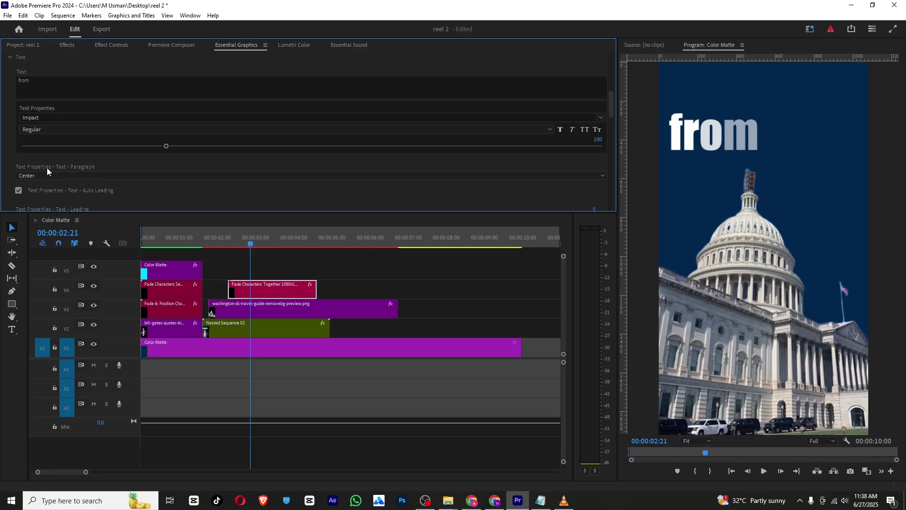
scroll(49, 165, up, 2)
click(560, 177)
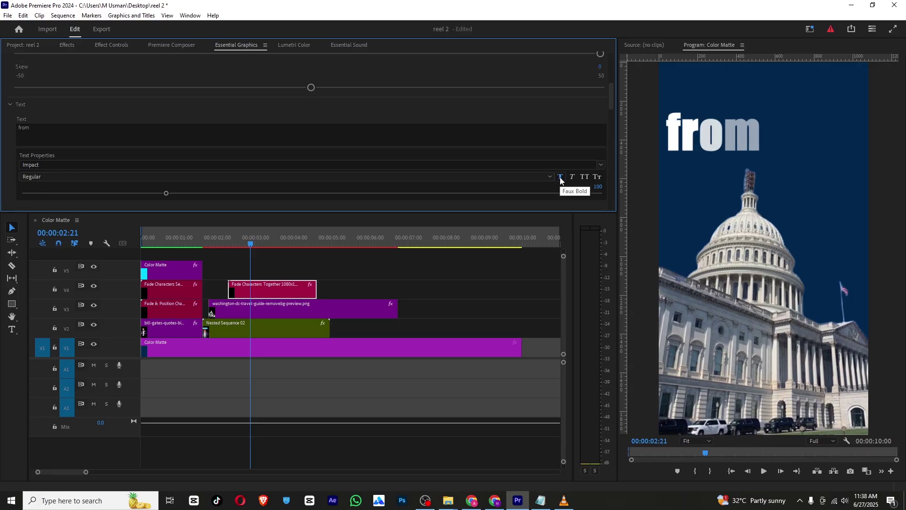
click(572, 177)
click(560, 177)
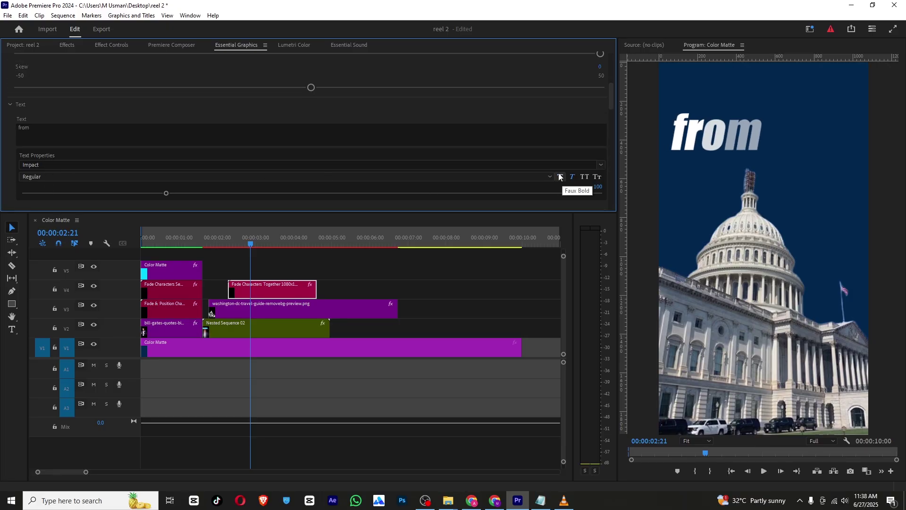
Change the "from" title's font to Bebas with faux bold on and faux italic off.
click(600, 165)
drag(198, 266, 198, 233)
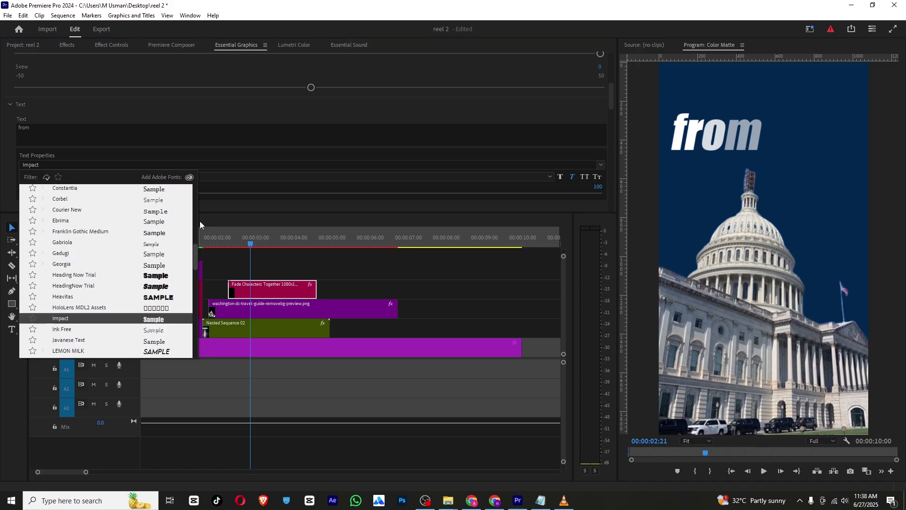
click(159, 288)
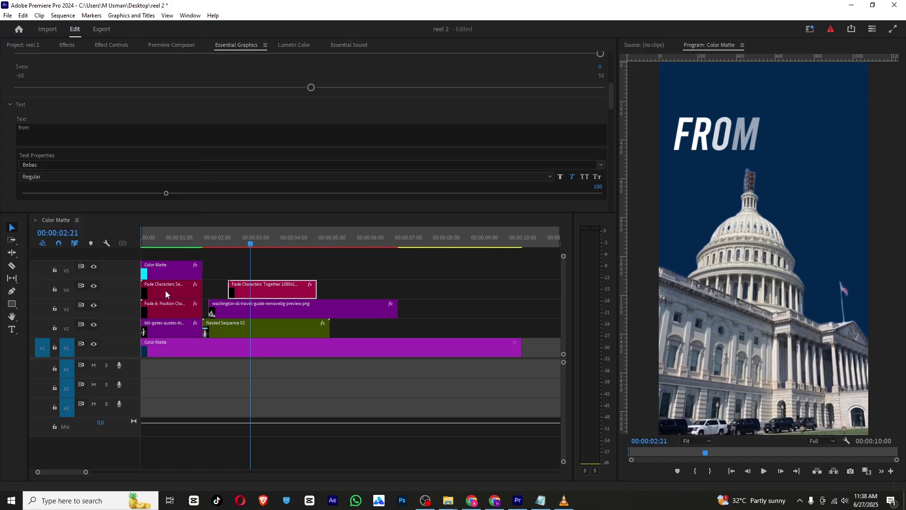
click(561, 177)
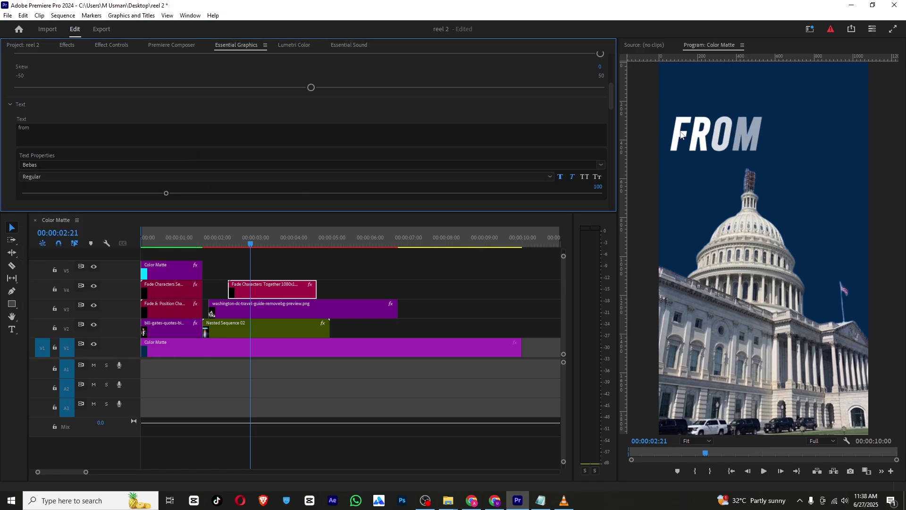
click(573, 178)
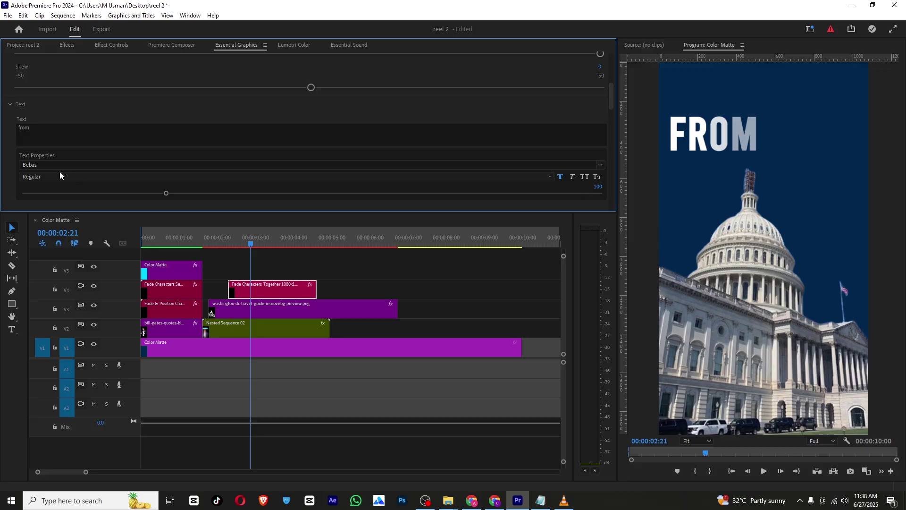
Raise the "from" title to vertical position 136 and scale it to 241.
click(112, 45)
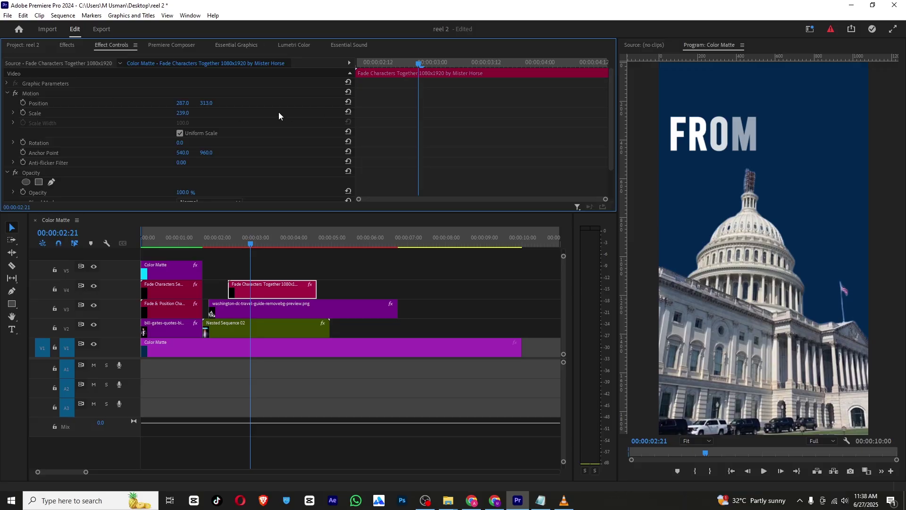
mouse_move(206, 104)
mouse_down()
mouse_move(185, 114)
mouse_move(212, 92)
mouse_up()
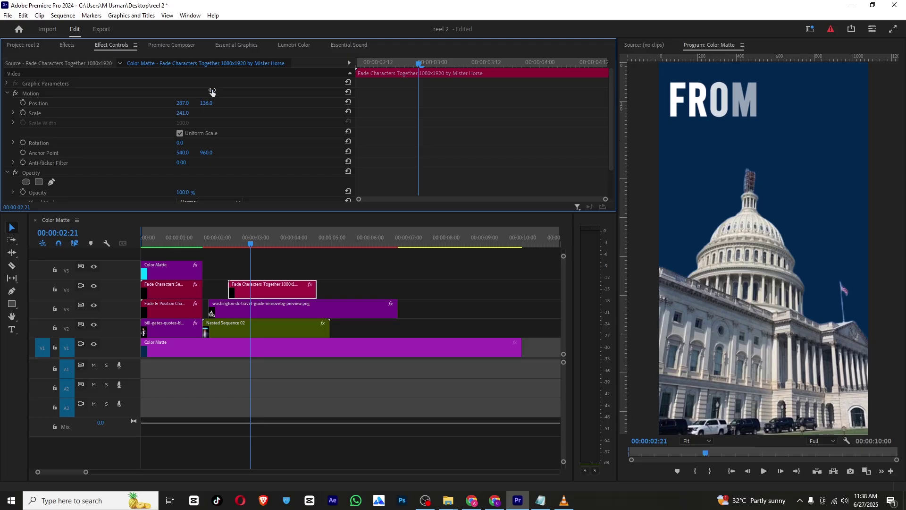
Duplicate the "from" title clip onto track V5 directly above the original, keeping the same timing.
right_click(244, 291)
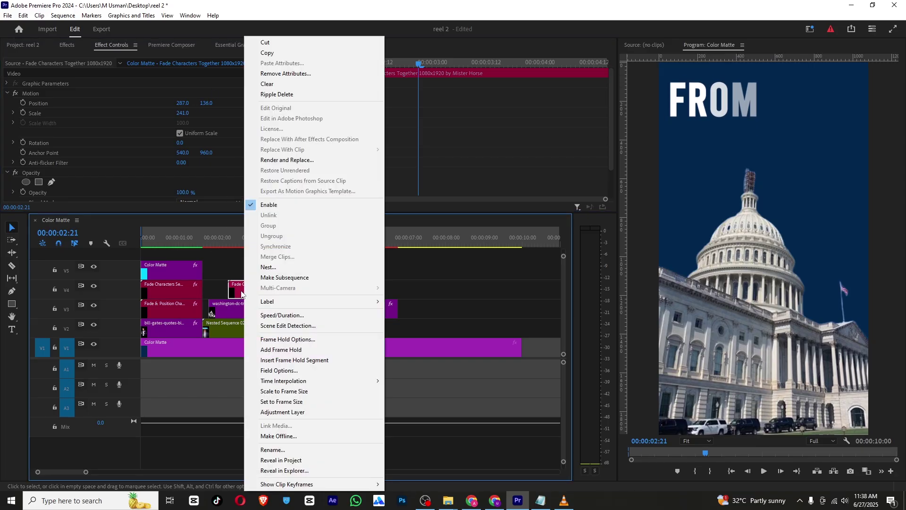
click(241, 293)
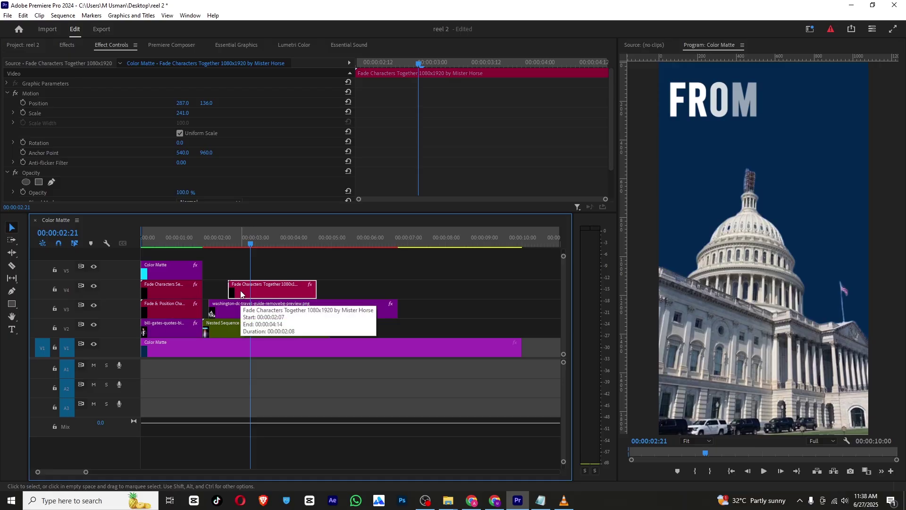
drag(241, 294, 242, 267)
Switch to Notepad and copy the line "1995 to 2017" from the script.
click(540, 501)
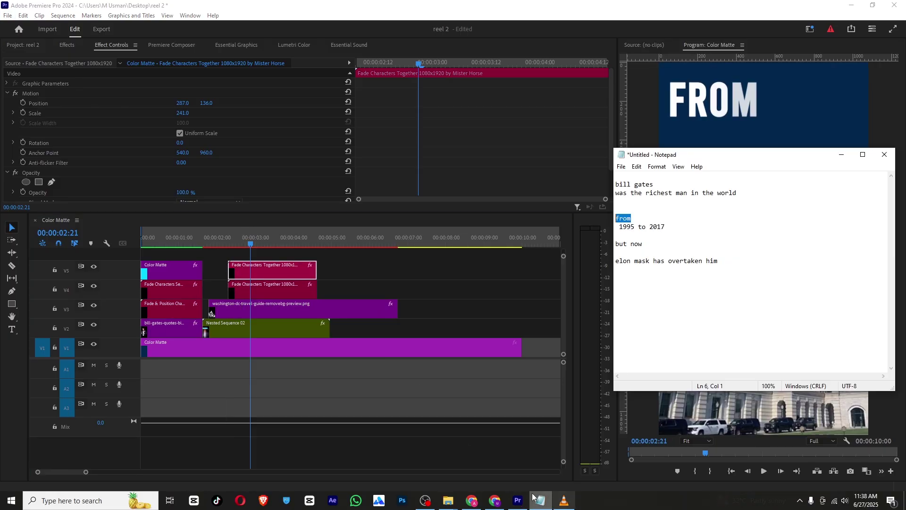
drag(667, 227, 620, 227)
right_click(623, 229)
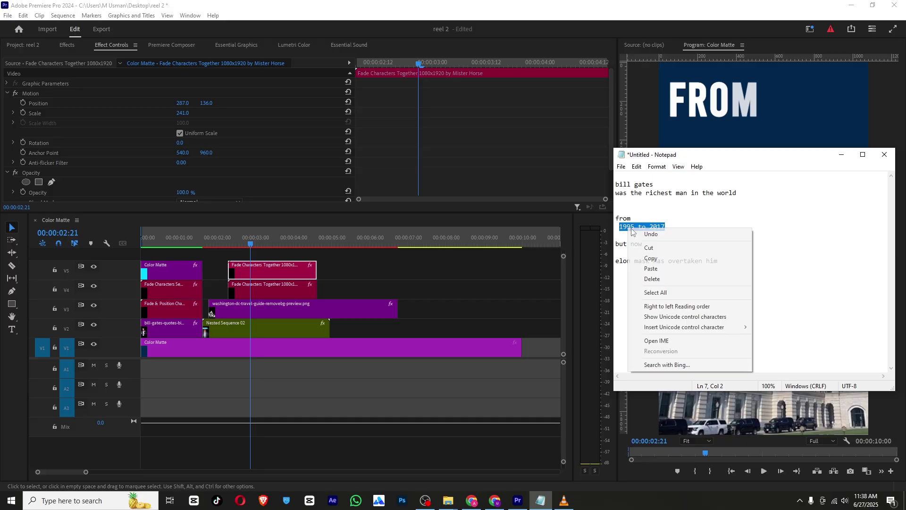
click(632, 257)
Replace the text of the duplicated title on V5 with "1995 to 2017".
click(298, 263)
click(234, 45)
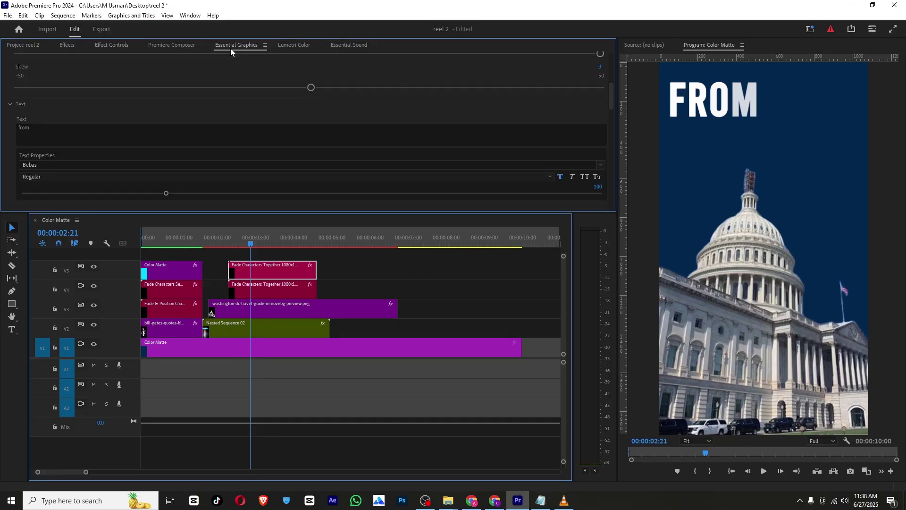
scroll(91, 162, down, 10)
click(78, 135)
key(ctrl+a)
right_click(78, 135)
click(98, 176)
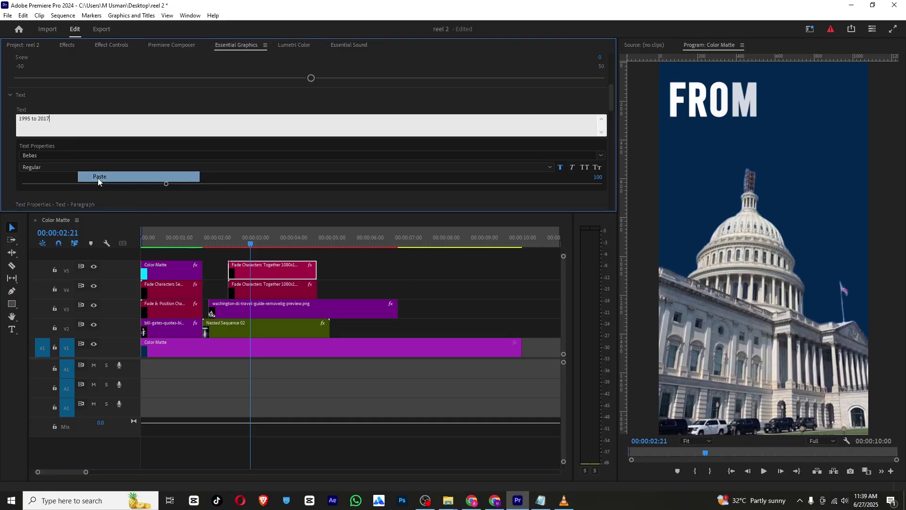
click(134, 99)
Position the "1995 to 2017" title under "FROM" at 449, 352 and scale it to 188.
click(112, 44)
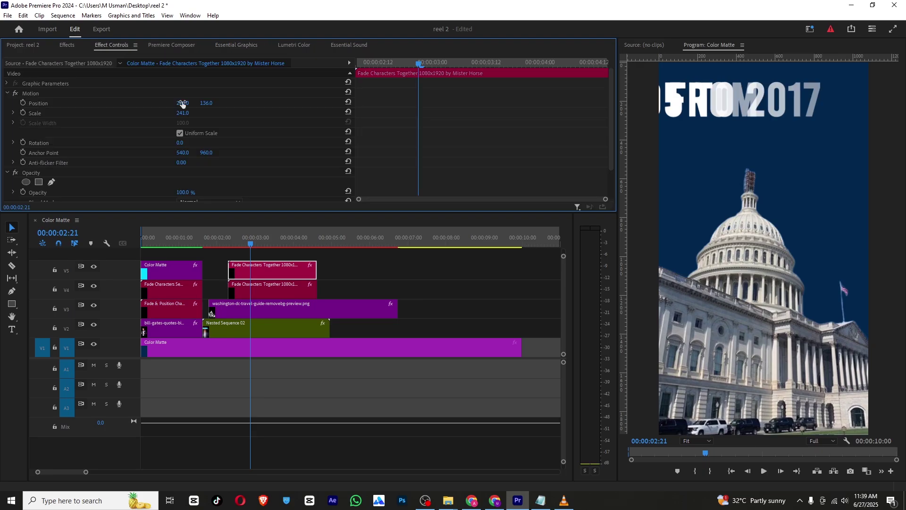
drag(193, 113, 180, 106)
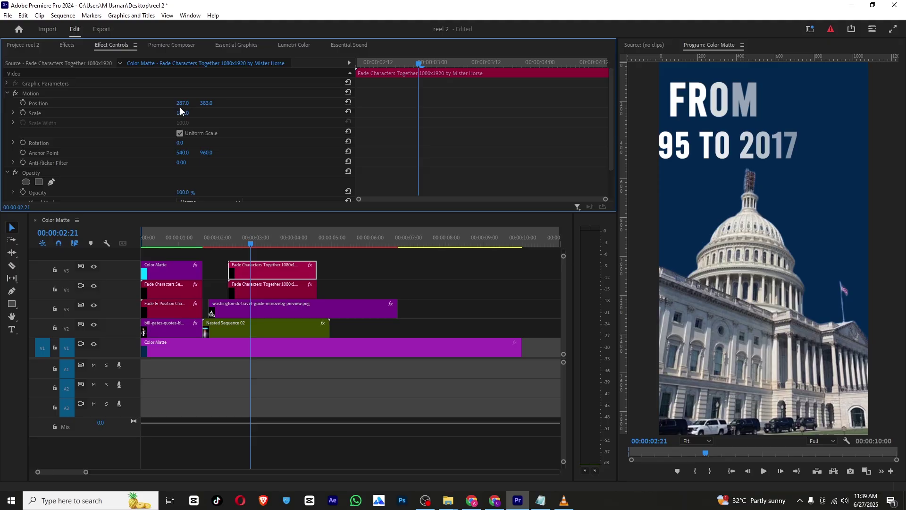
drag(729, 142, 761, 136)
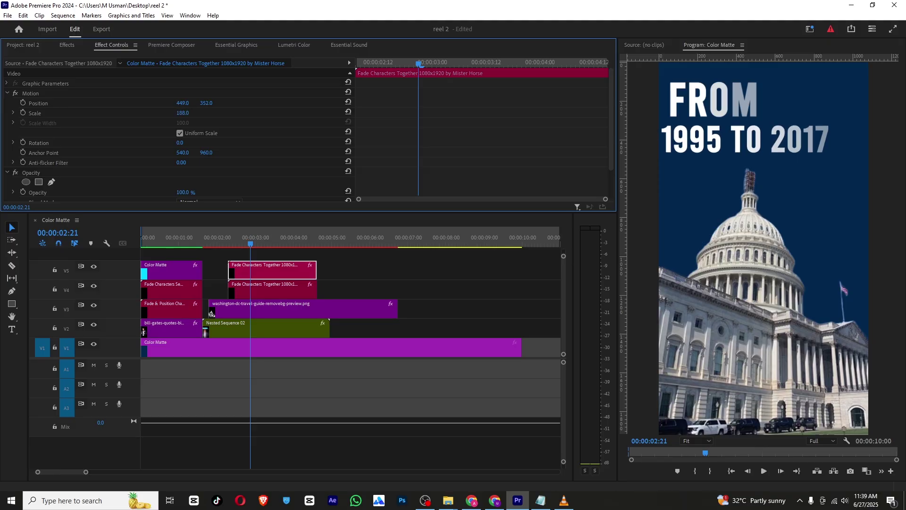
Change the fill colour of the "1995 to 2017" title to bright blue 0090FF.
click(236, 45)
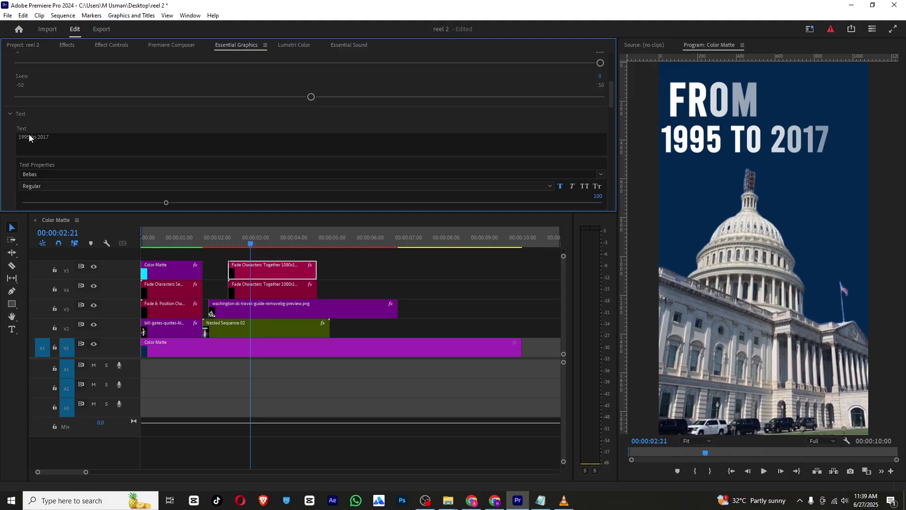
click(29, 135)
scroll(24, 161, down, 4)
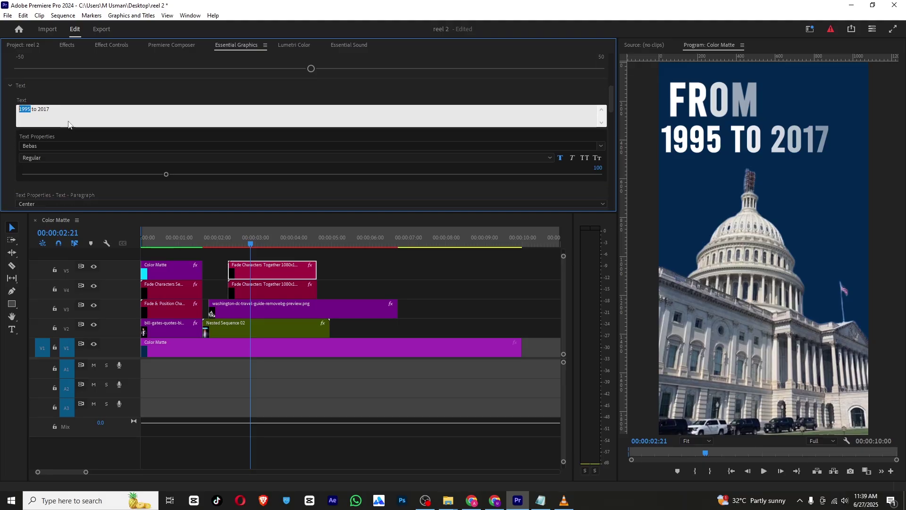
click(24, 165)
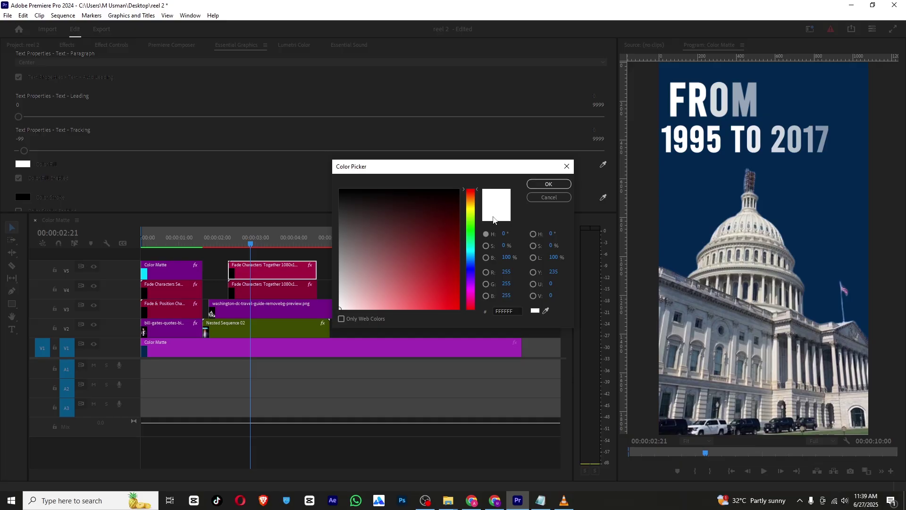
click(472, 239)
drag(473, 254, 473, 258)
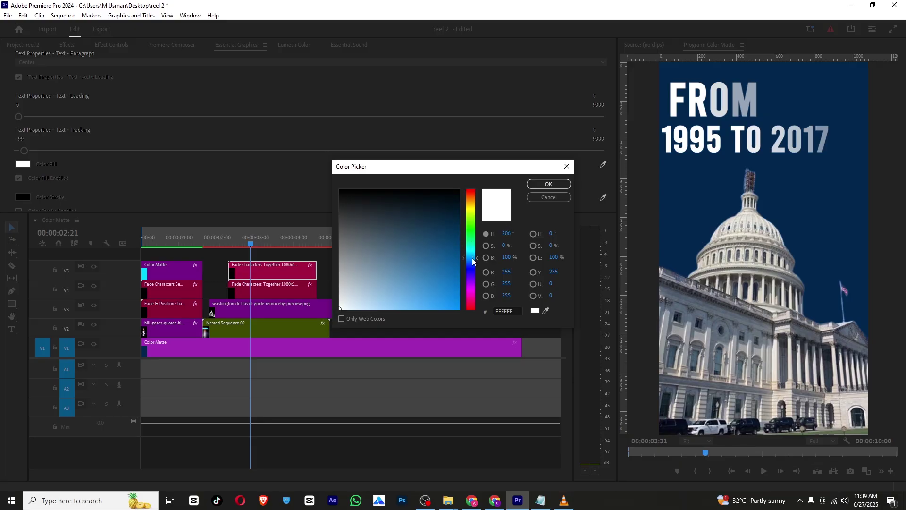
click(458, 309)
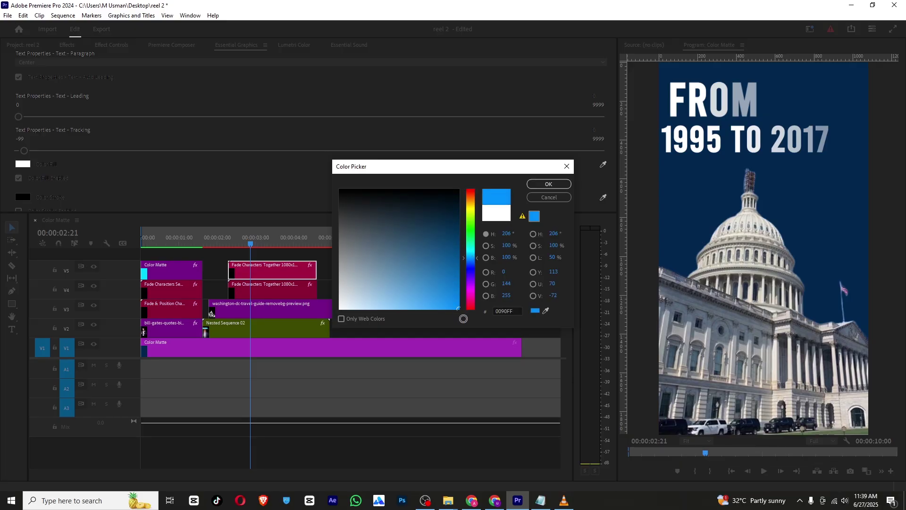
click(542, 186)
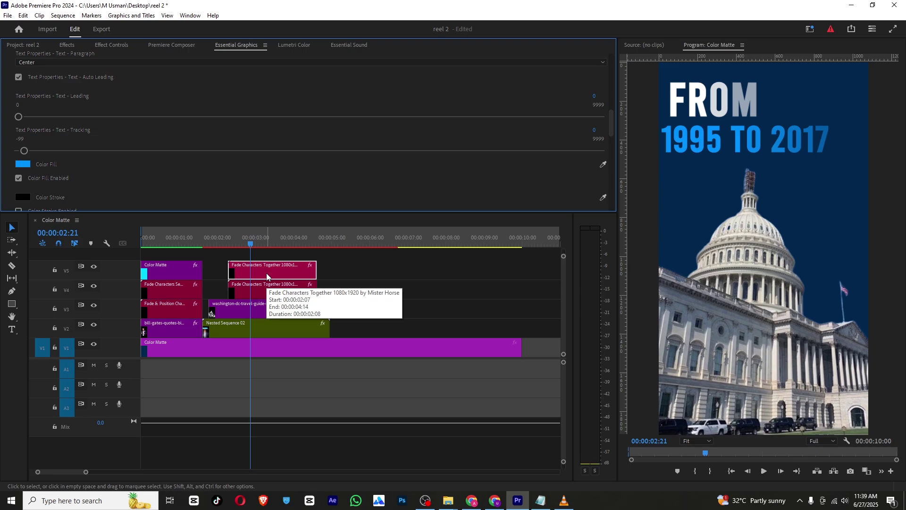
Duplicate the "1995 to 2017" title onto track V6 and reduce the copy's text to "to".
drag(267, 276, 265, 260)
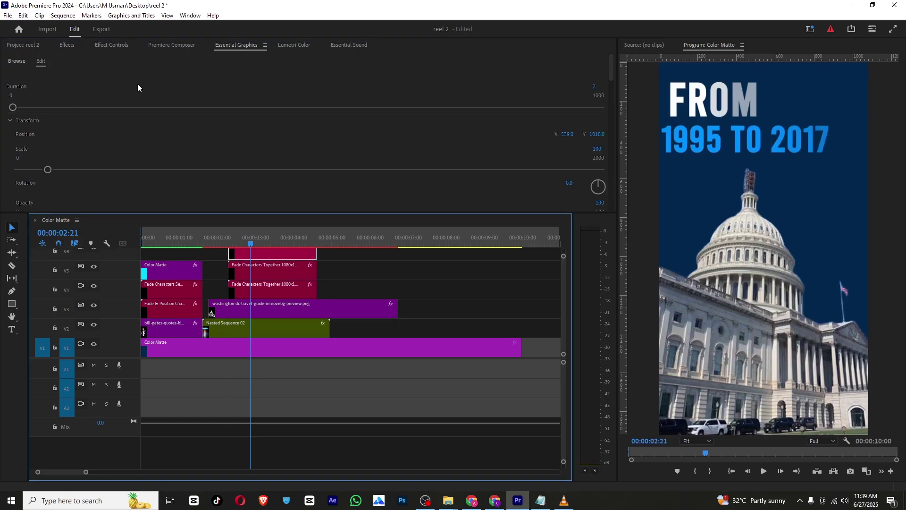
scroll(97, 107, down, 4)
scroll(98, 107, down, 2)
click(38, 118)
double_click(39, 119)
key(BackSpace)
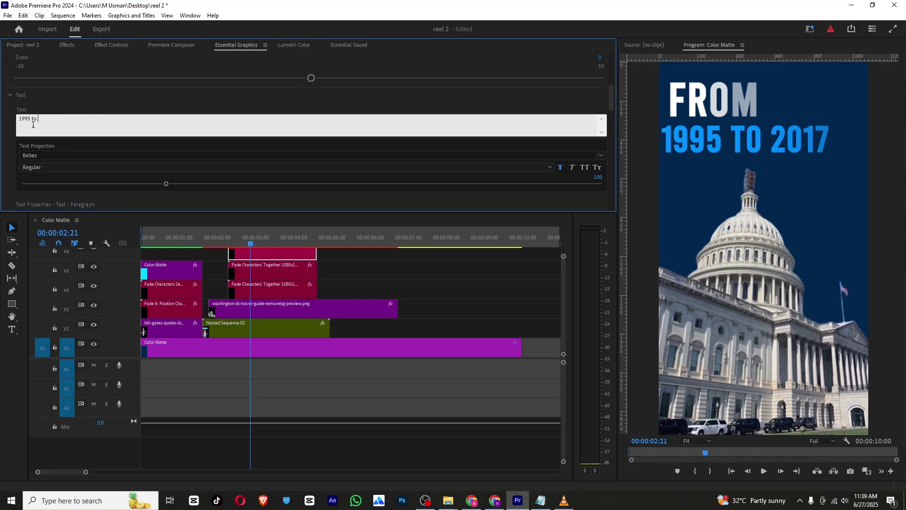
drag(31, 119, 7, 117)
key(BackSpace)
Change the fill colour of the "to" title to white FFFFFF.
scroll(50, 125, down, 5)
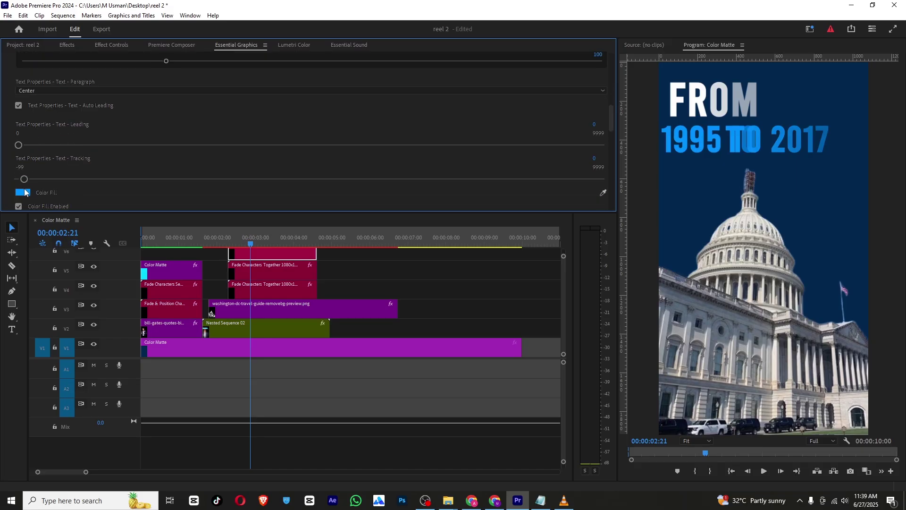
click(24, 193)
drag(339, 271, 340, 308)
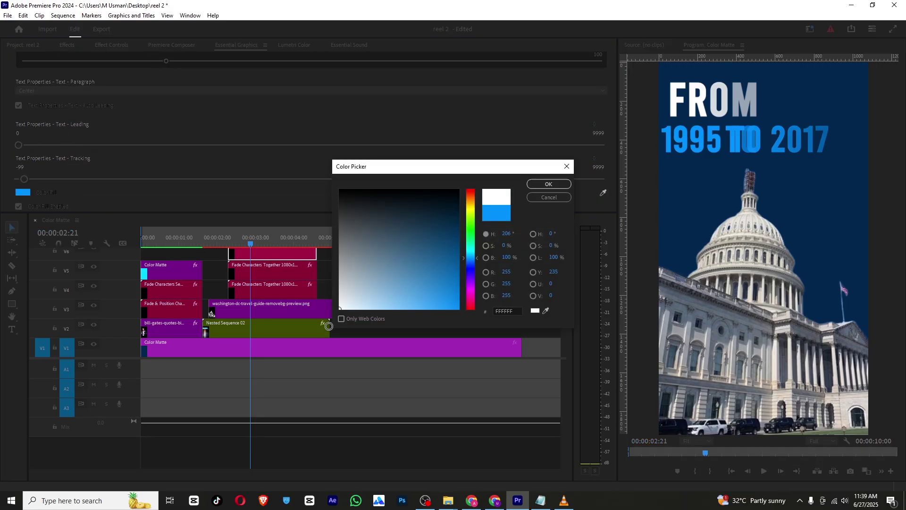
click(549, 184)
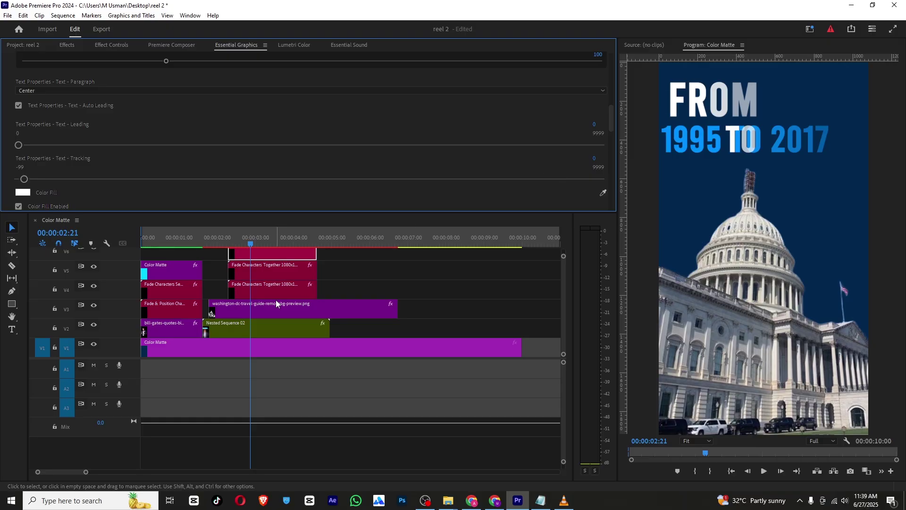
Remove the word "to" from the blue V5 title so its text contains only 1995 and 2017.
click(261, 269)
scroll(45, 113, down, 5)
click(37, 137)
click(37, 137)
key(BackSpace)
click(53, 132)
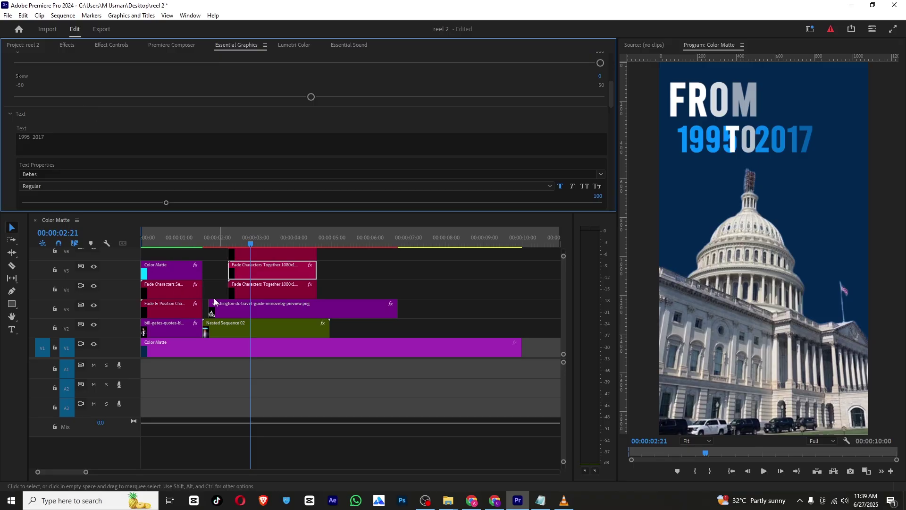
Adjust the spaces between 1995 and 2017 in the blue title to make a gap for the white "to".
drag(257, 239, 252, 239)
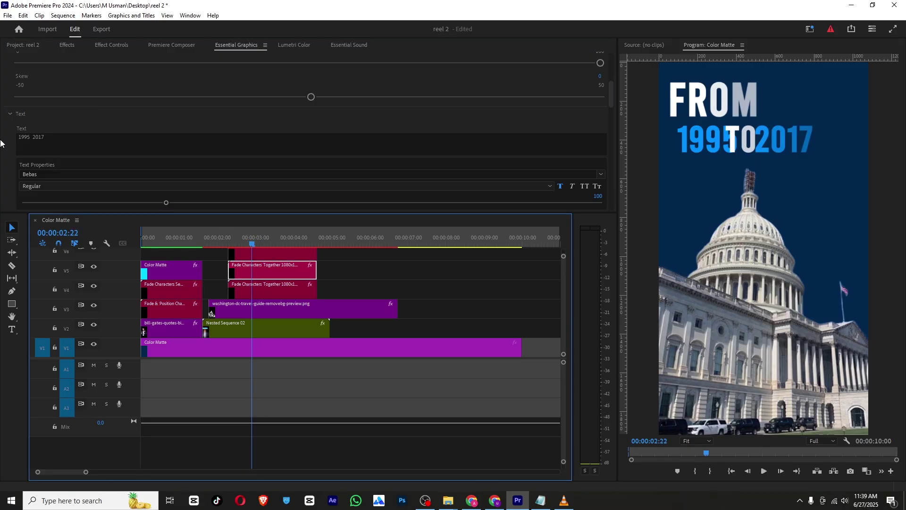
click(34, 137)
click(33, 131)
click(31, 136)
click(31, 137)
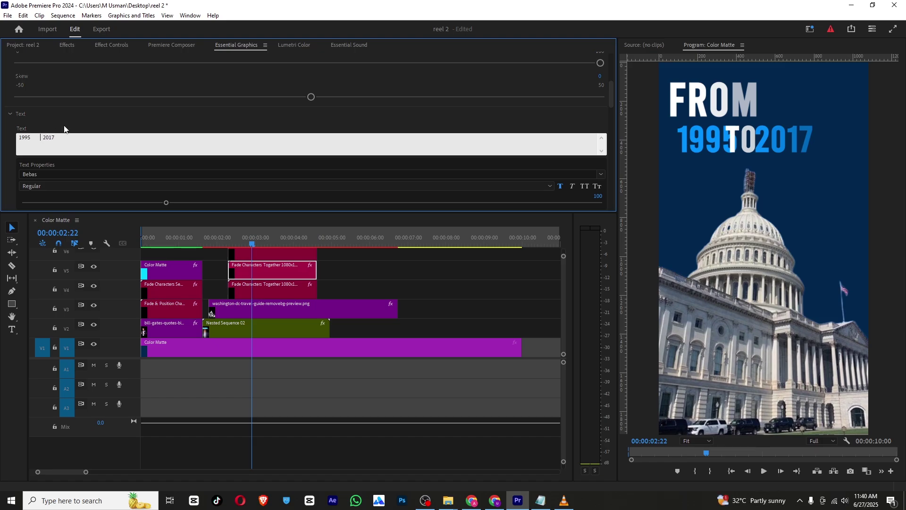
click(72, 100)
click(62, 138)
click(42, 137)
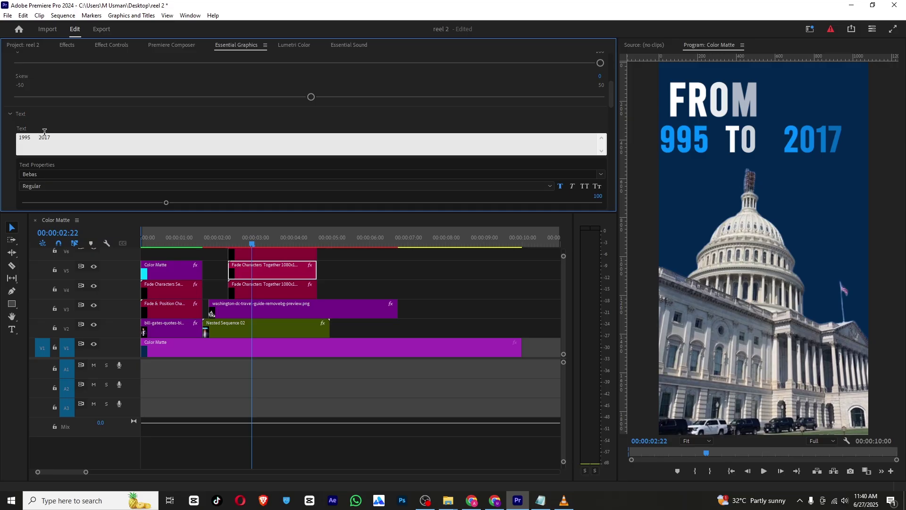
click(52, 129)
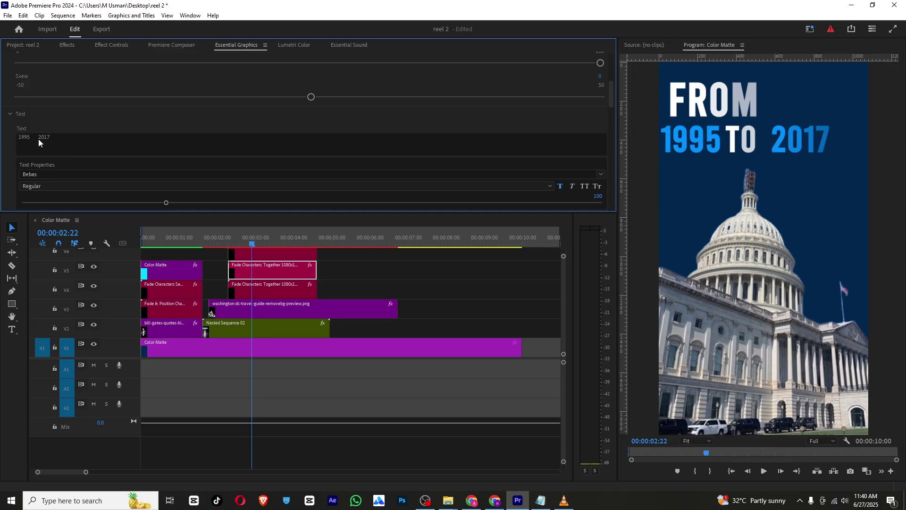
click(38, 138)
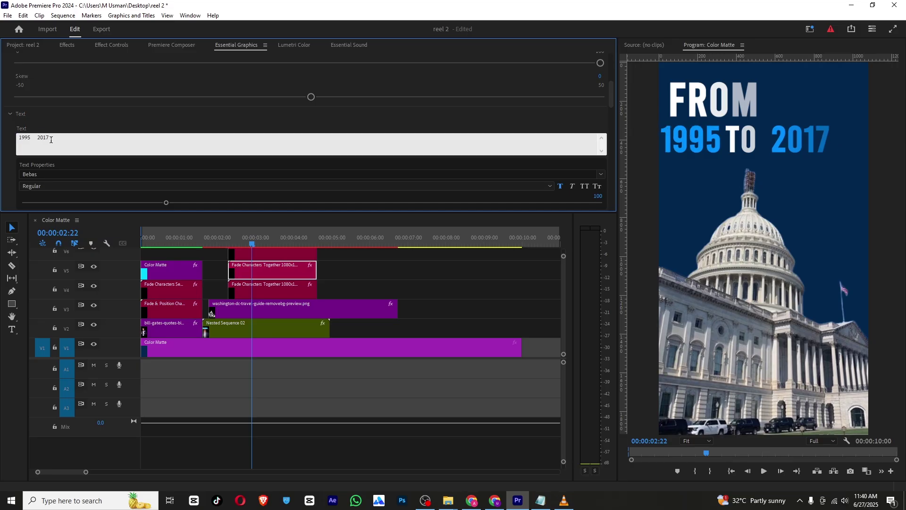
click(67, 127)
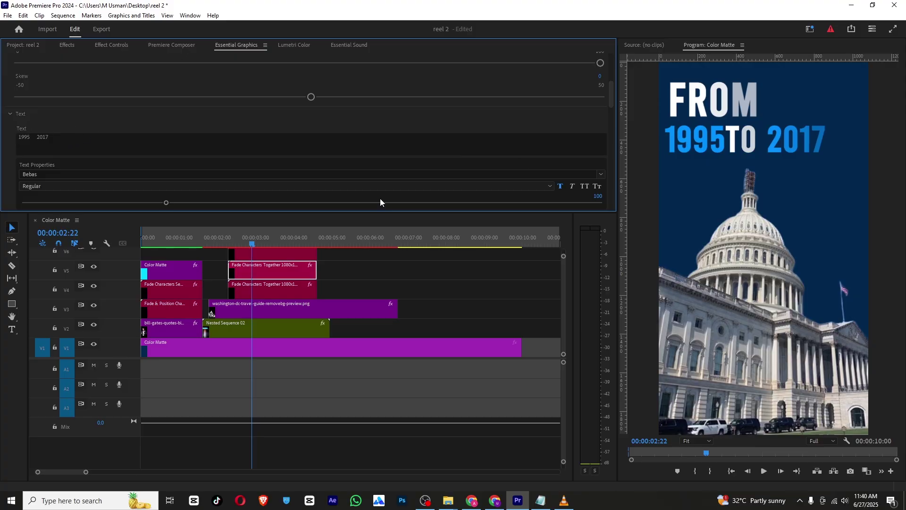
Shift the white "to" title horizontally to position 466 so it sits between the two years.
click(245, 255)
click(117, 45)
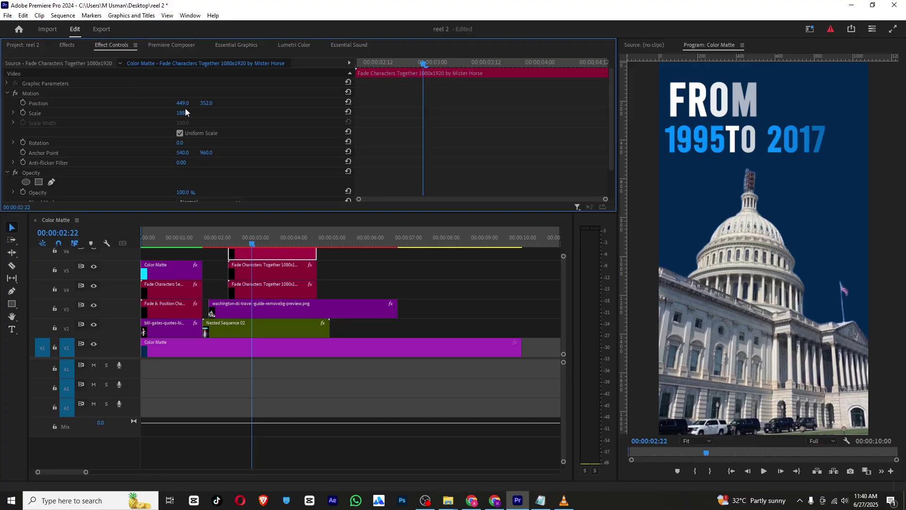
mouse_move(183, 103)
mouse_down()
mouse_move(189, 91)
mouse_move(191, 102)
mouse_up()
Render the sequence and play it from the start to preview the title animation.
click(211, 242)
drag(212, 240, 6, 231)
key(Return)
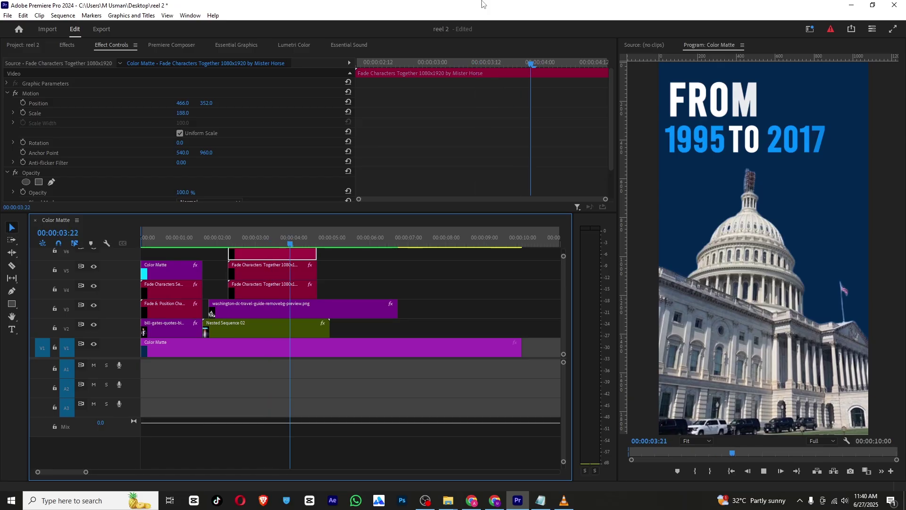
click(764, 471)
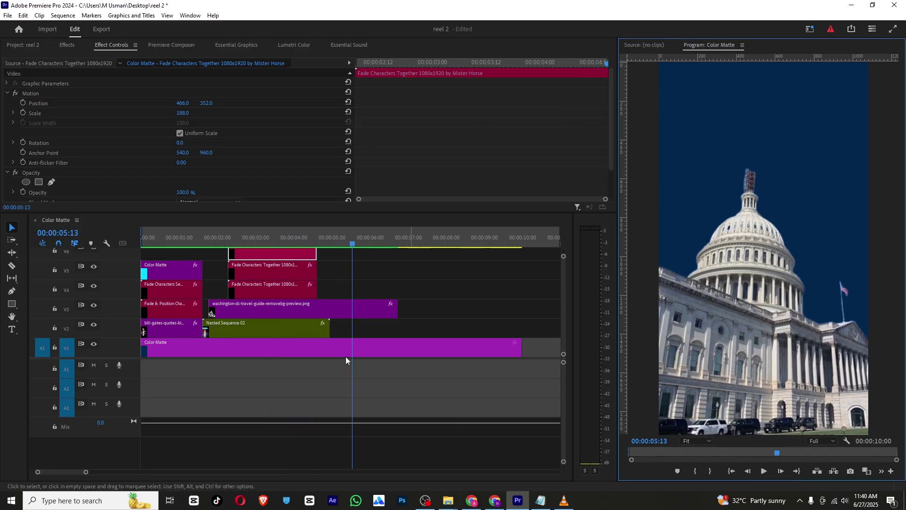
Select the three "from 1995 to 2017" title clips together and review their Premiere Composer animation settings.
click(256, 236)
drag(336, 250, 292, 290)
click(173, 44)
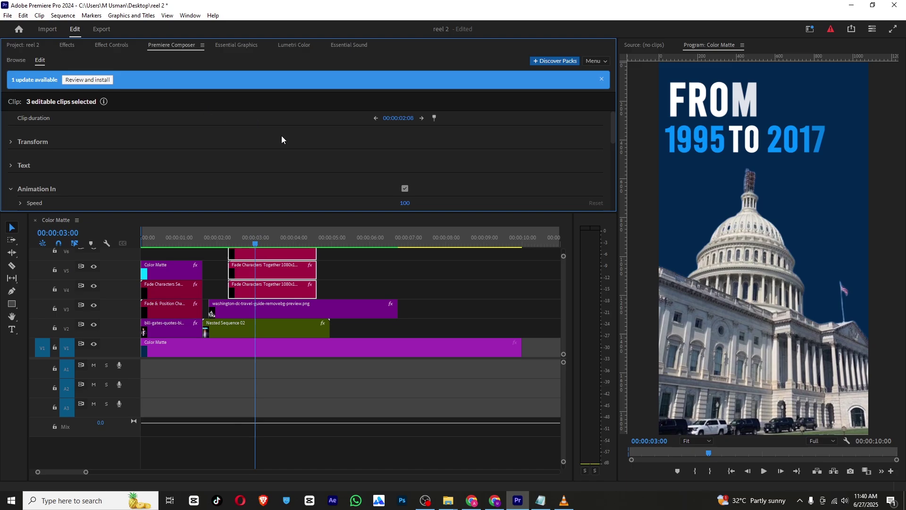
scroll(282, 142, down, 5)
scroll(81, 151, up, 5)
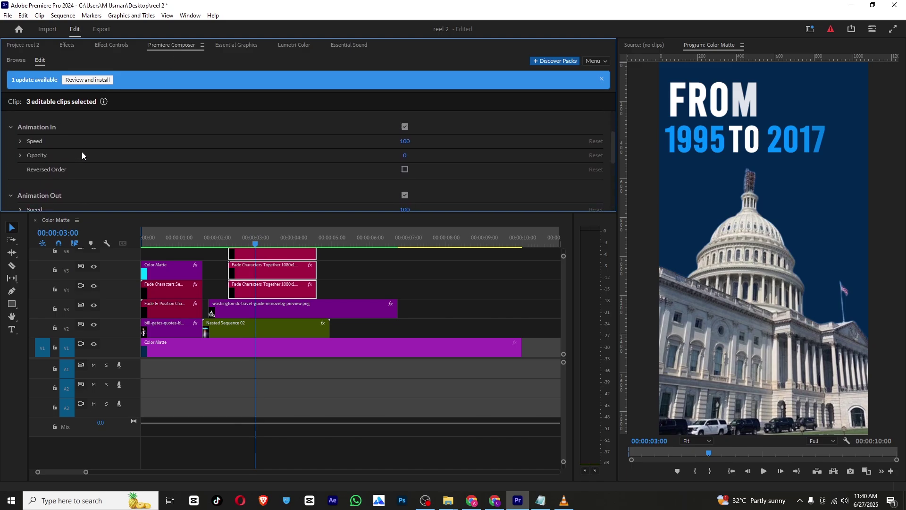
scroll(68, 166, down, 2)
click(358, 281)
Turn off Animation Out individually for the V6, V5 and V4 title clips and check the frame at 00:00:03:18.
click(290, 253)
scroll(226, 163, down, 3)
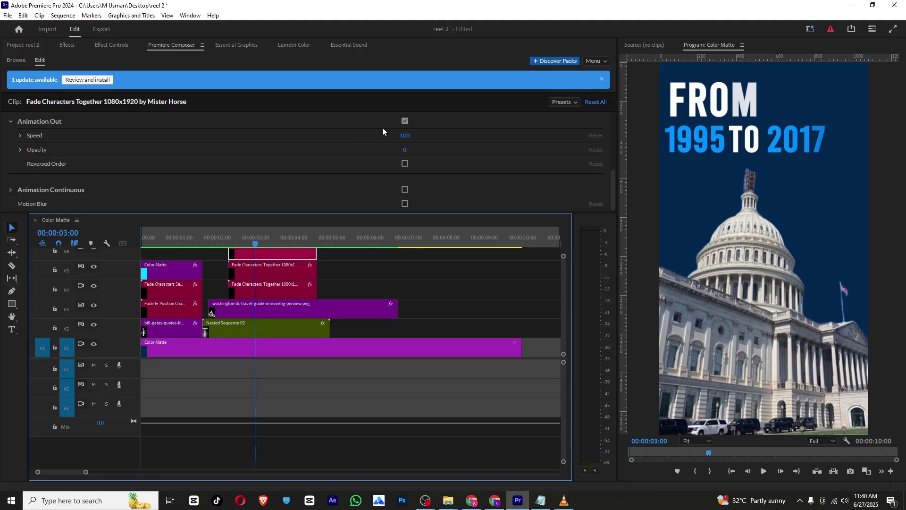
click(405, 121)
click(283, 266)
click(405, 121)
click(305, 287)
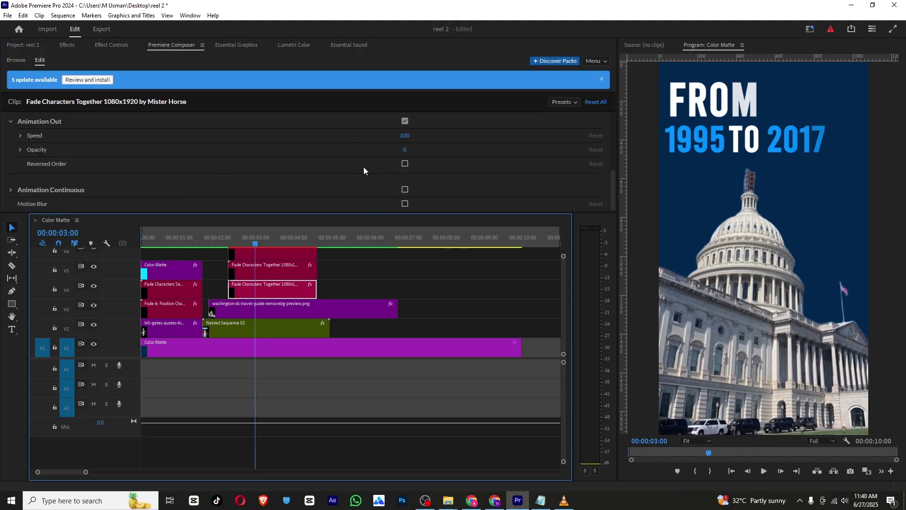
click(405, 121)
drag(259, 240, 283, 251)
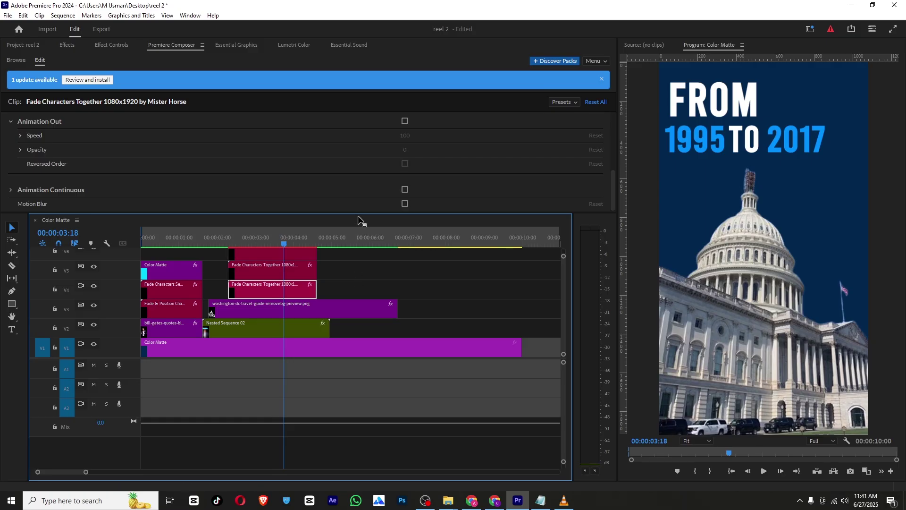
Split the three title clips, the Capitol image and Nested Sequence 02 at 00:00:03:18.
drag(359, 213, 347, 170)
drag(331, 214, 207, 303)
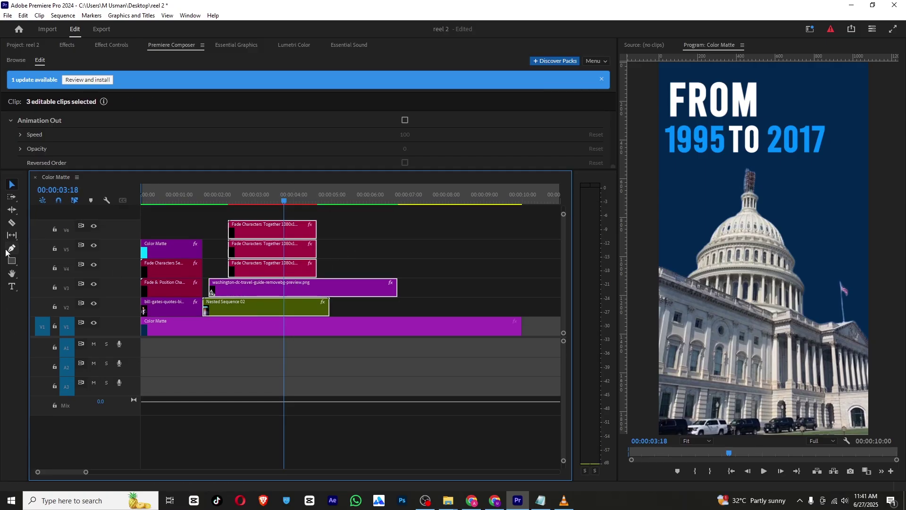
click(12, 223)
click(284, 228)
click(284, 247)
click(284, 267)
click(285, 286)
click(286, 305)
Nest all the clip segments after the 00:00:03:18 cut on V2 through V6 into one sequence, keeping the default name.
click(12, 184)
drag(352, 222, 307, 314)
right_click(307, 314)
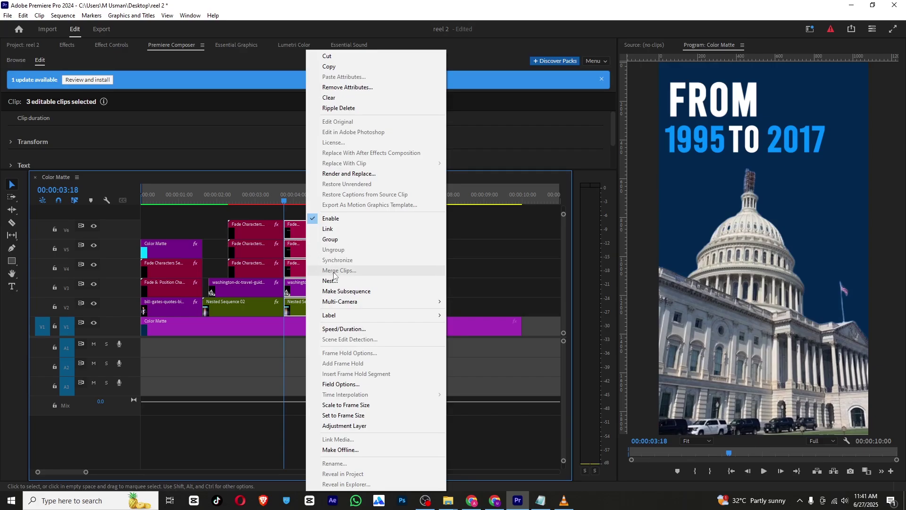
click(330, 281)
key(Return)
click(310, 307)
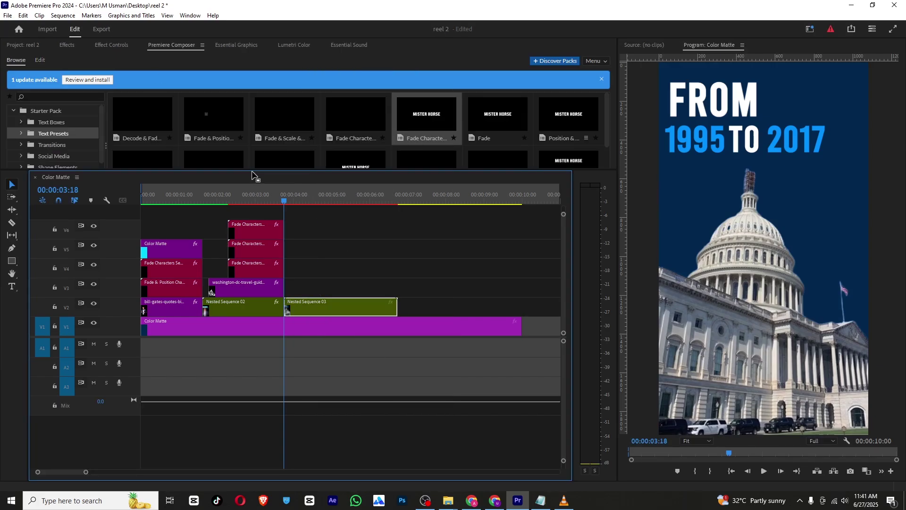
Keyframe the new nested clip's opacity from 100% at 00:00:03:18 to 4% at 00:00:03:21.
drag(252, 170, 252, 209)
click(112, 45)
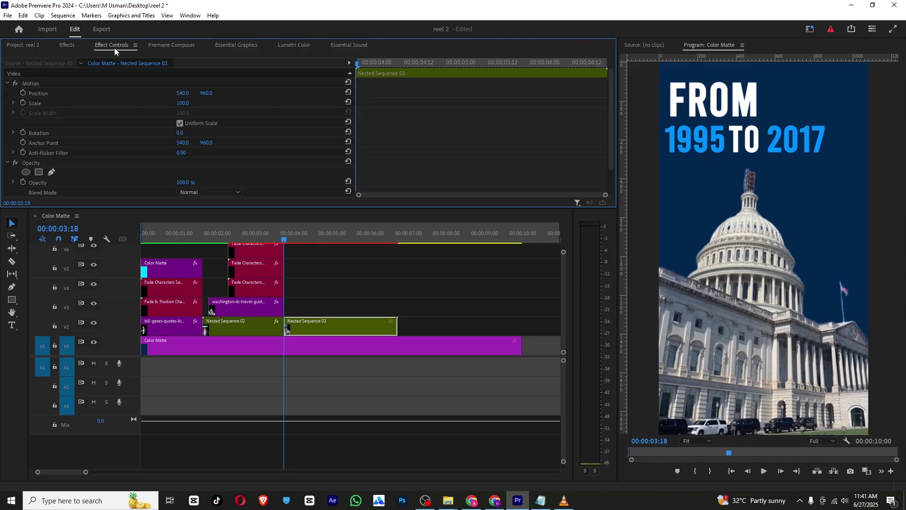
click(22, 181)
click(288, 243)
click(365, 62)
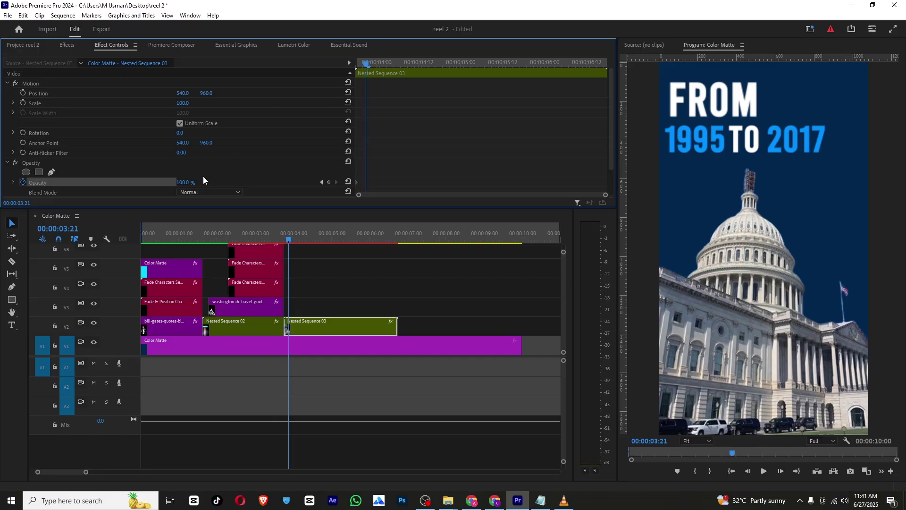
drag(191, 185, 146, 185)
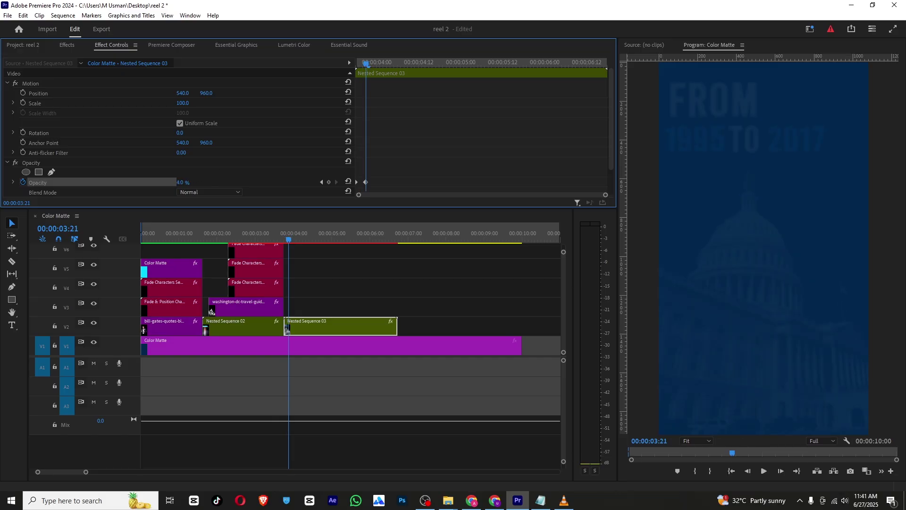
Move the 4% opacity keyframe later to lengthen the fade-out, and play the fade from 00:00:03:18.
drag(365, 183, 378, 184)
click(358, 62)
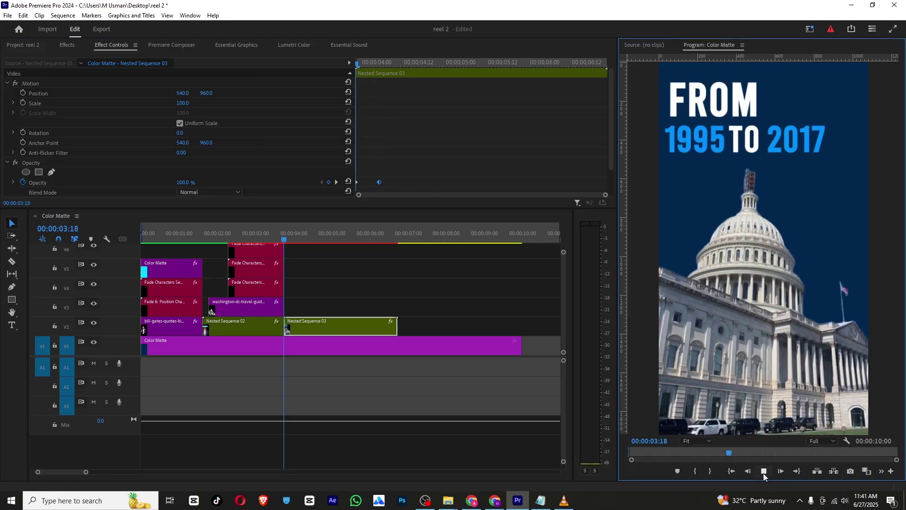
click(765, 471)
click(764, 471)
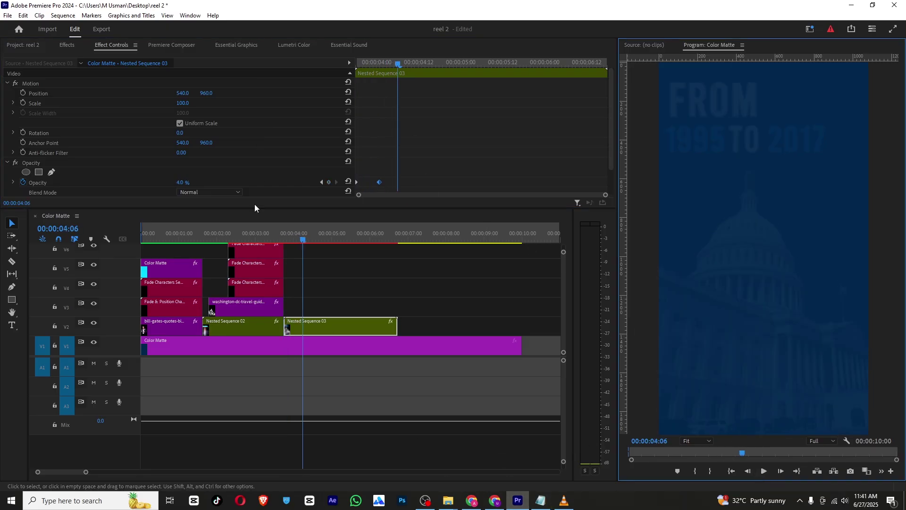
Place the SpaceX_CEO_Elon_Musk image from the project on V3, starting at 00:00:04:02.
click(7, 45)
scroll(258, 130, up, 3)
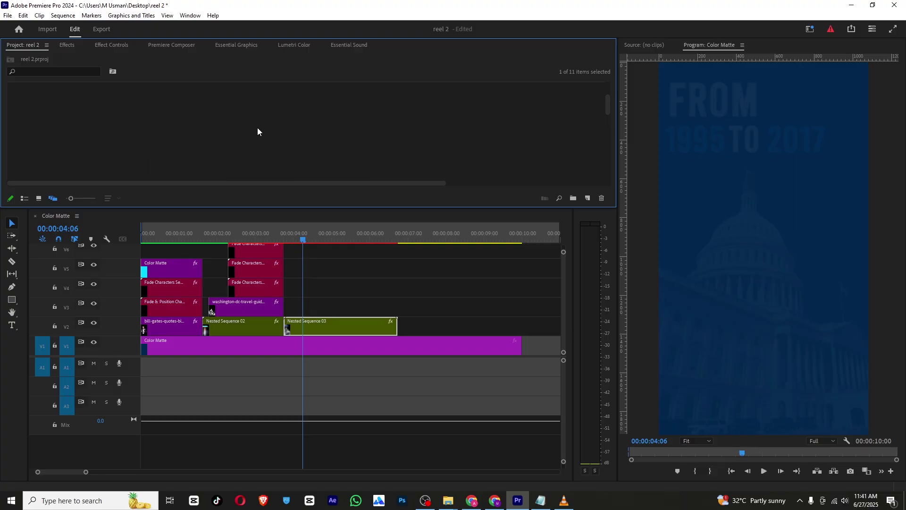
click(201, 142)
drag(201, 139, 315, 307)
mouse_move(302, 238)
mouse_down()
mouse_move(279, 231)
mouse_move(297, 238)
mouse_up()
drag(335, 309, 318, 309)
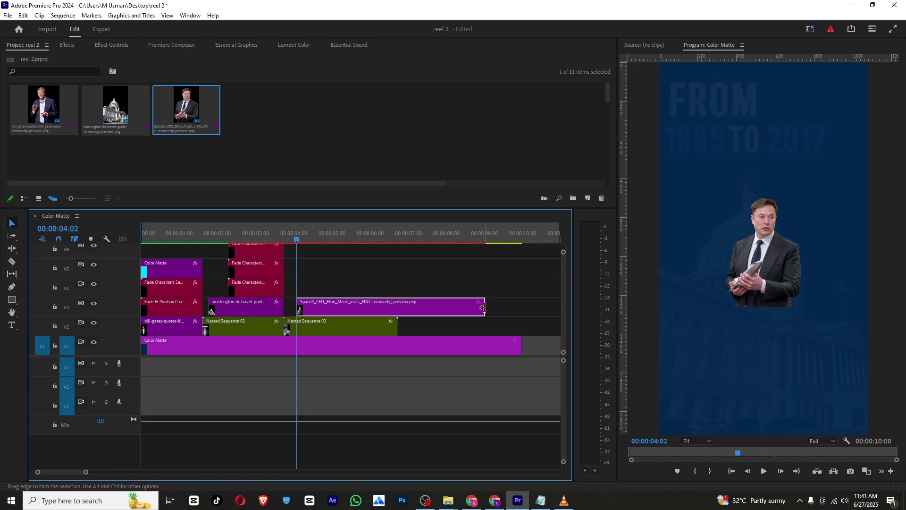
Scale the Elon Musk image to 259 and set its vertical position to 1152.
click(121, 48)
drag(184, 103, 266, 103)
drag(206, 93, 294, 93)
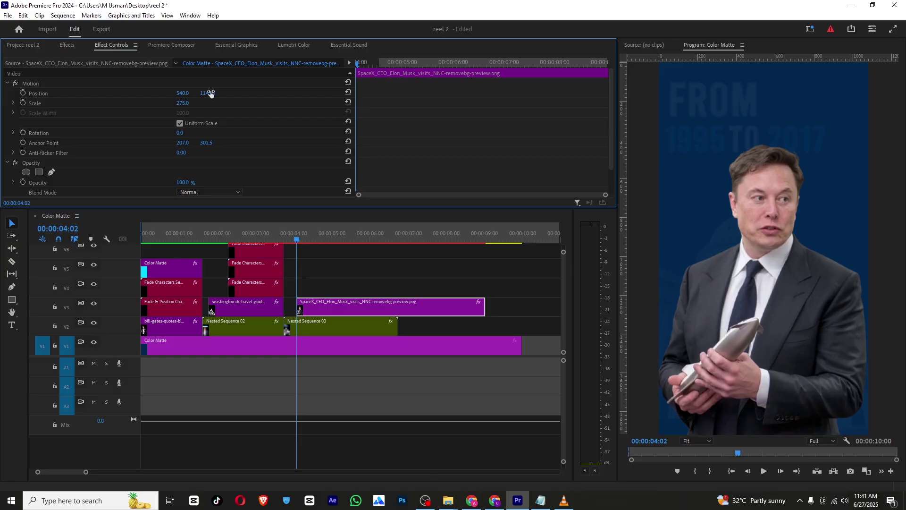
drag(183, 103, 221, 110)
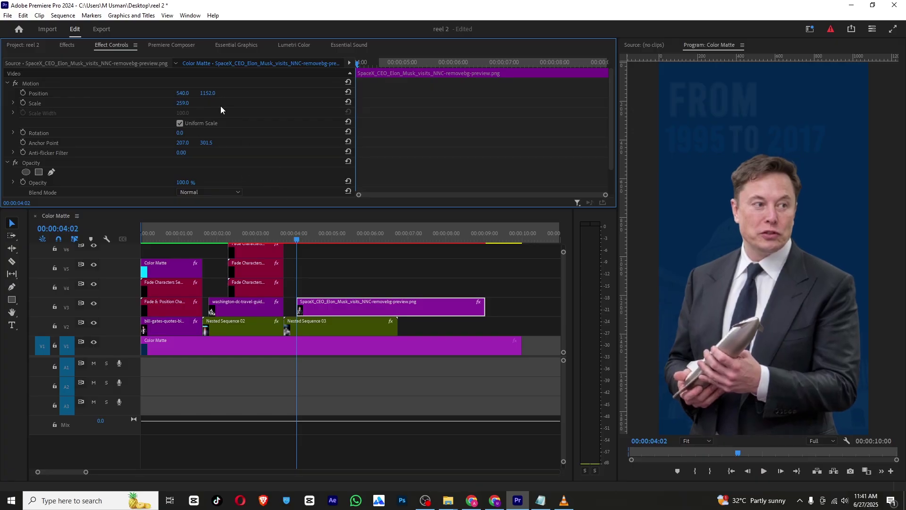
Keyframe the Elon Musk image's opacity from 0% at 00:00:04:02 to 100% at 00:00:04:06, and scrub through the fade-in.
click(23, 181)
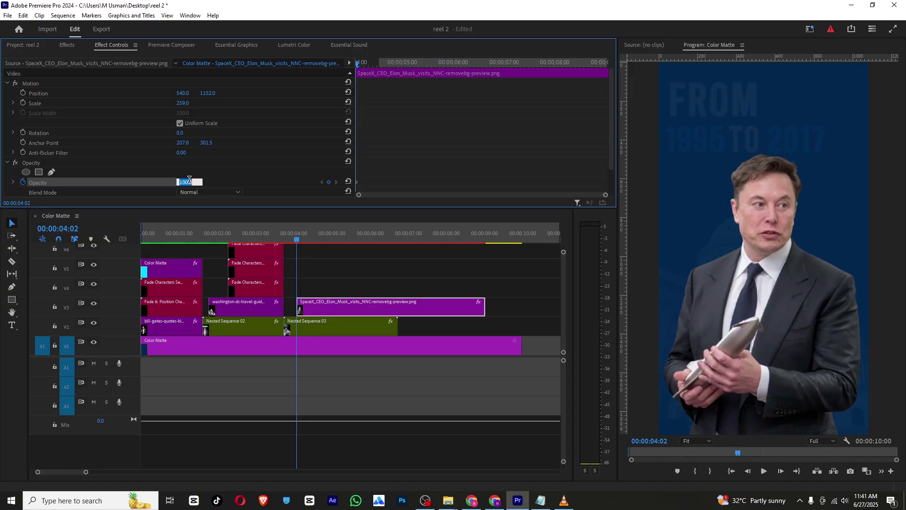
text(0)
key(Return)
drag(358, 64, 366, 66)
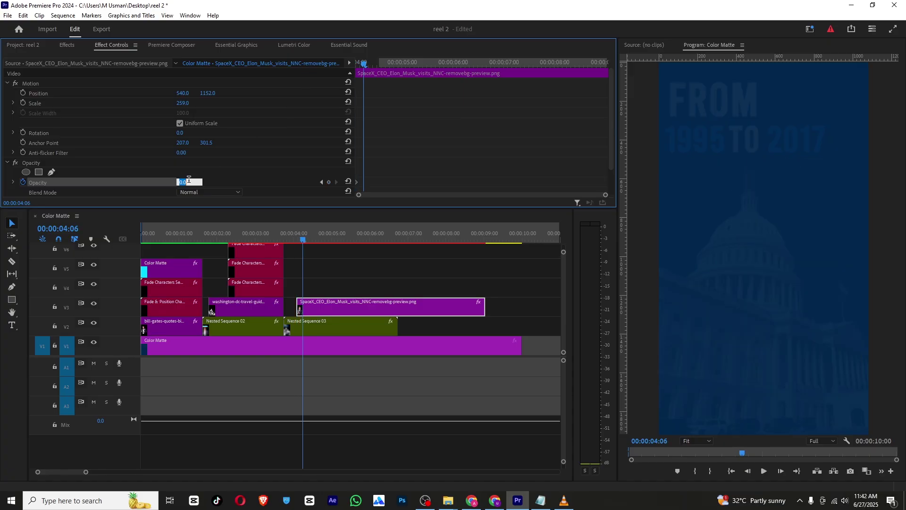
key(Return)
drag(283, 240, 309, 242)
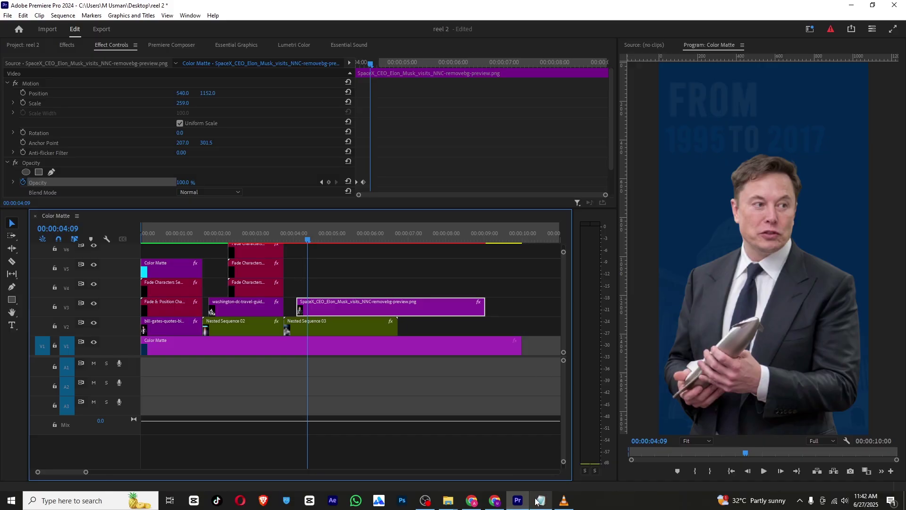
Duplicate the "FROM" title clip on V4 to the start of the Elon Musk image and scrub through it.
drag(258, 228, 232, 238)
click(248, 284)
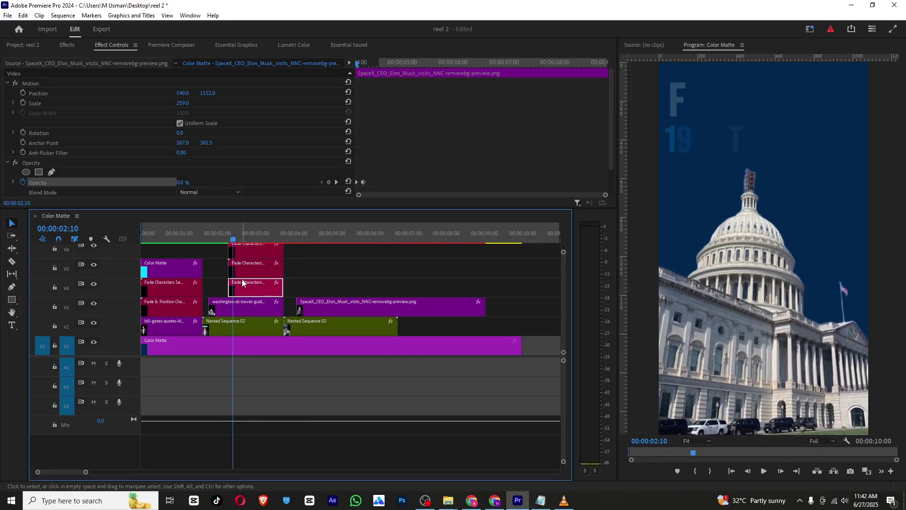
drag(239, 285, 307, 280)
click(295, 240)
drag(297, 239, 332, 242)
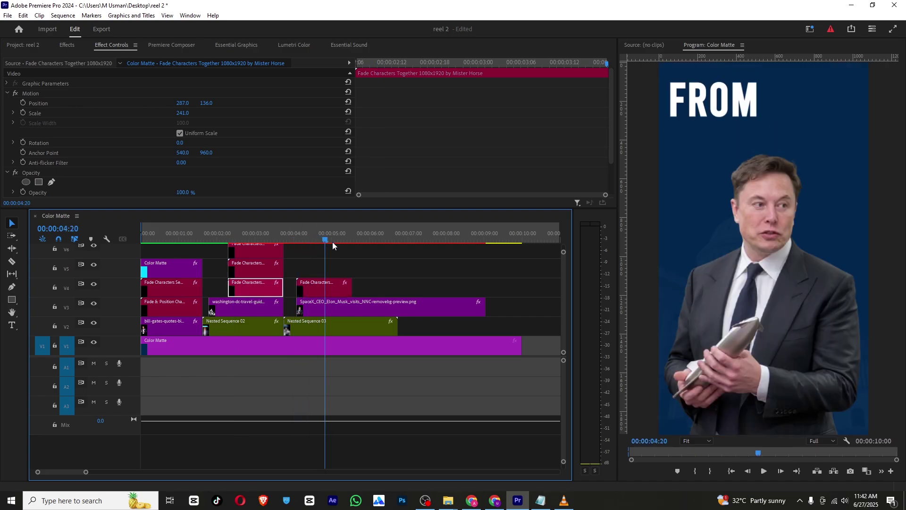
Select the duplicated title clip, switch to the Notepad script and copy the line "but now".
click(326, 287)
click(540, 500)
drag(644, 244, 621, 245)
right_click(619, 248)
click(632, 279)
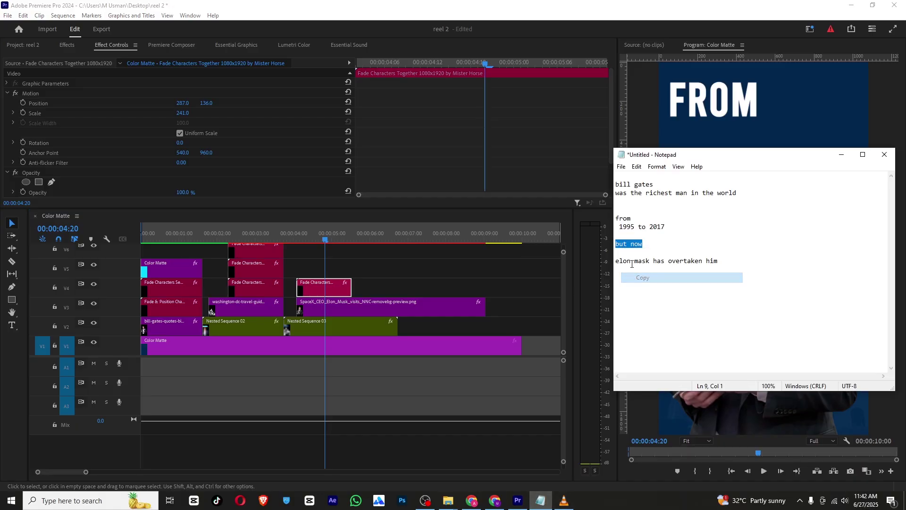
Replace the duplicated title's text with the copied "but now".
click(228, 45)
scroll(121, 109, down, 5)
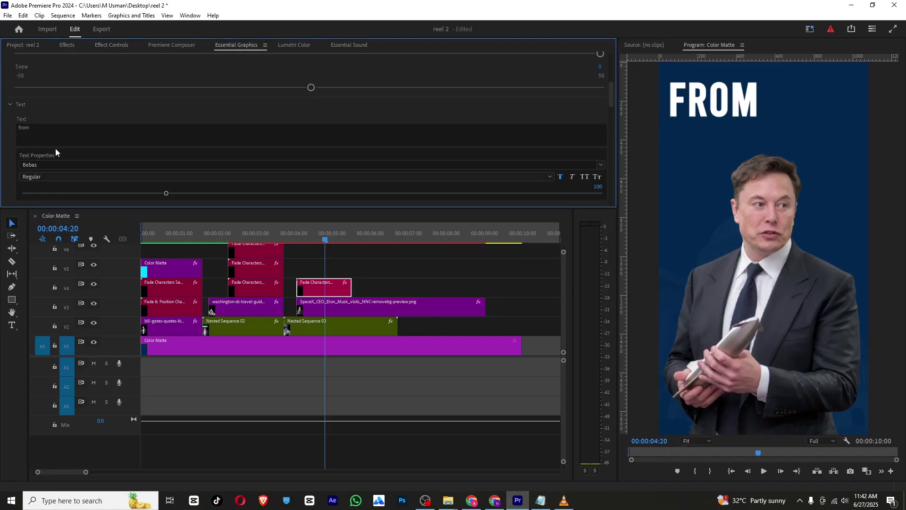
click(61, 135)
key(ctrl+a)
right_click(61, 134)
click(76, 176)
click(81, 117)
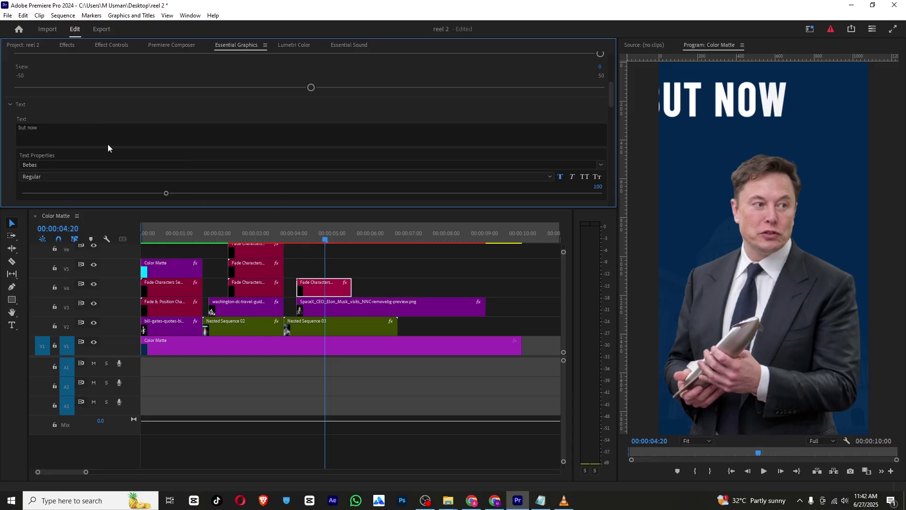
Scale the "BUT NOW" title to 178 and set its horizontal position to 317.
click(68, 45)
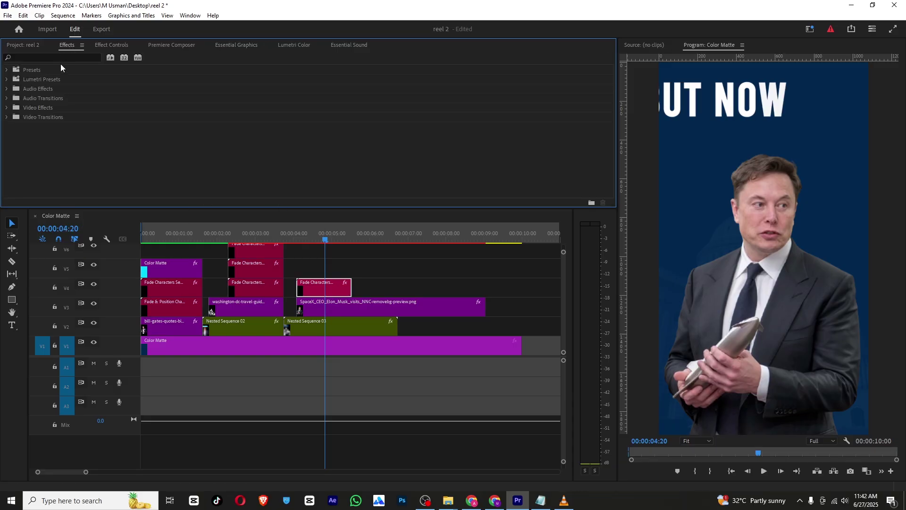
click(111, 46)
drag(183, 112, 201, 103)
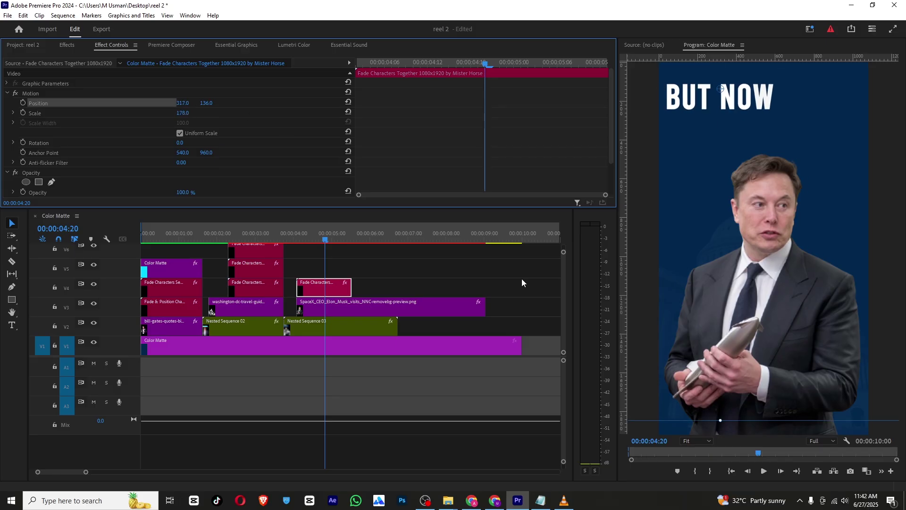
Move the "BUT NOW" title clip slightly later on V4 so it starts after the Elon Musk fade-in, and scrub through it.
click(564, 500)
click(512, 503)
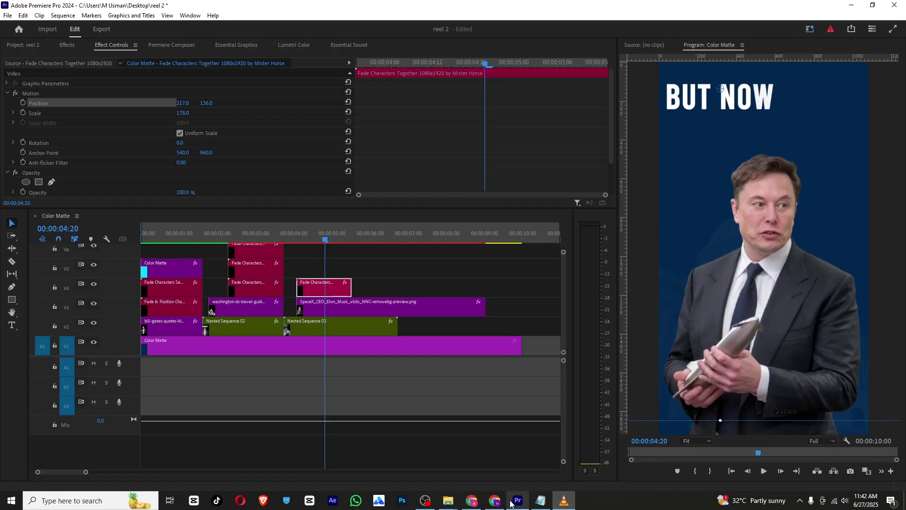
drag(306, 233, 313, 253)
drag(310, 288, 325, 288)
click(298, 238)
drag(298, 237, 343, 243)
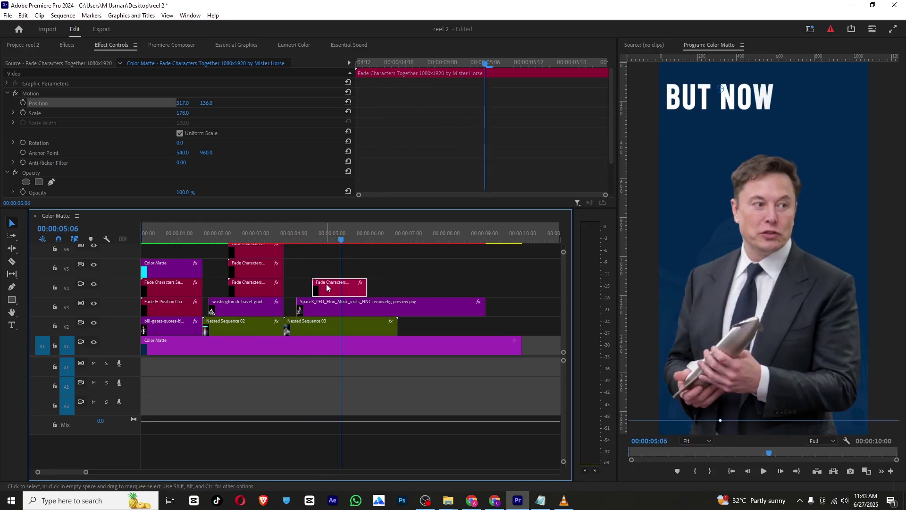
Examine the opening scene at 00:00:00:23, toggling V4 and V3 visibility to identify which clip holds the Bill Gates title.
click(146, 233)
drag(143, 235, 178, 247)
click(185, 286)
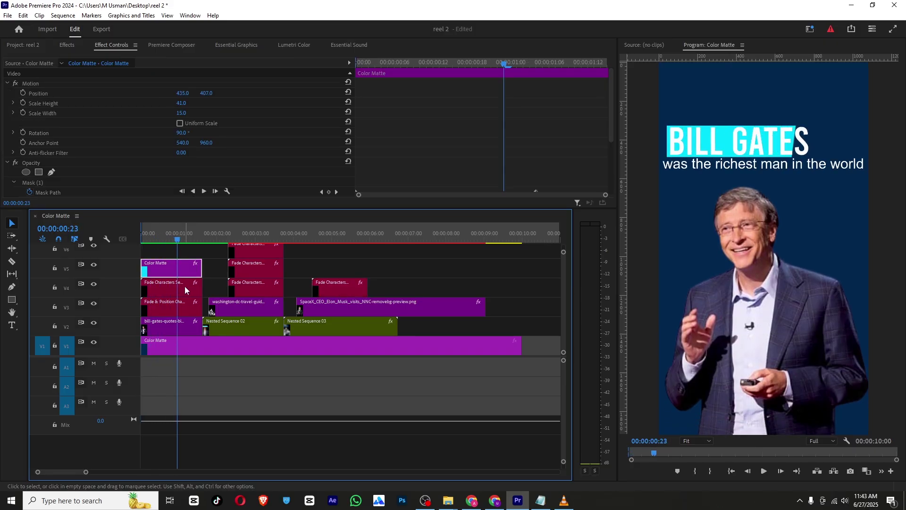
click(94, 284)
click(94, 284)
click(168, 307)
click(94, 285)
click(94, 284)
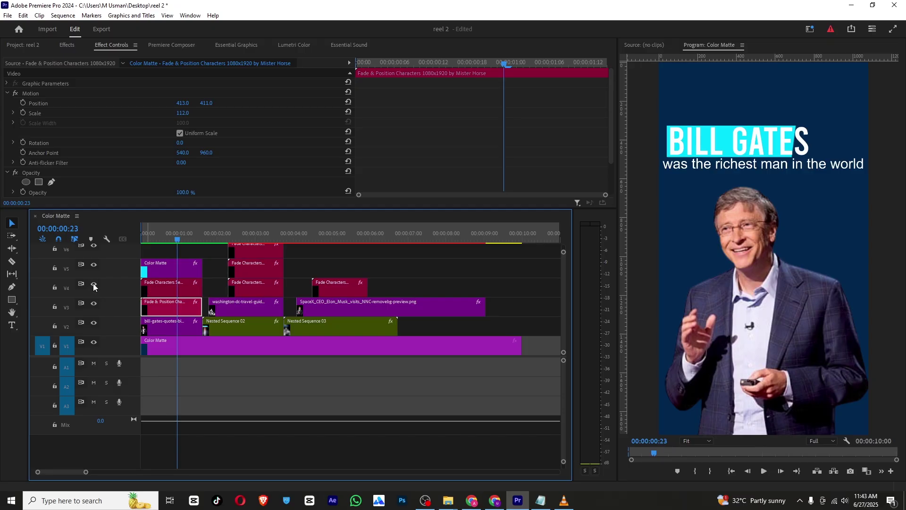
click(94, 305)
click(95, 305)
Duplicate the Bill Gates title and its cyan color matte onto V5 and V6, aligned with the start of the "BUT NOW" clip.
click(183, 273)
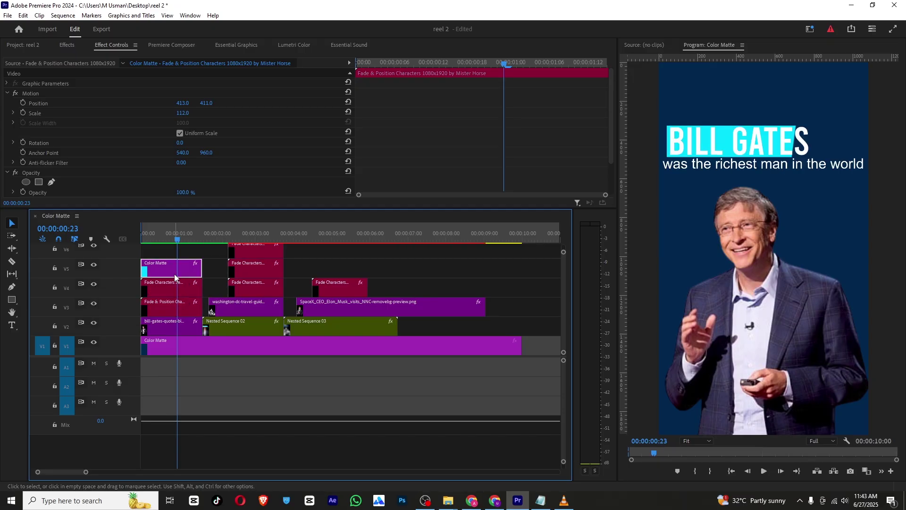
shift+click(175, 304)
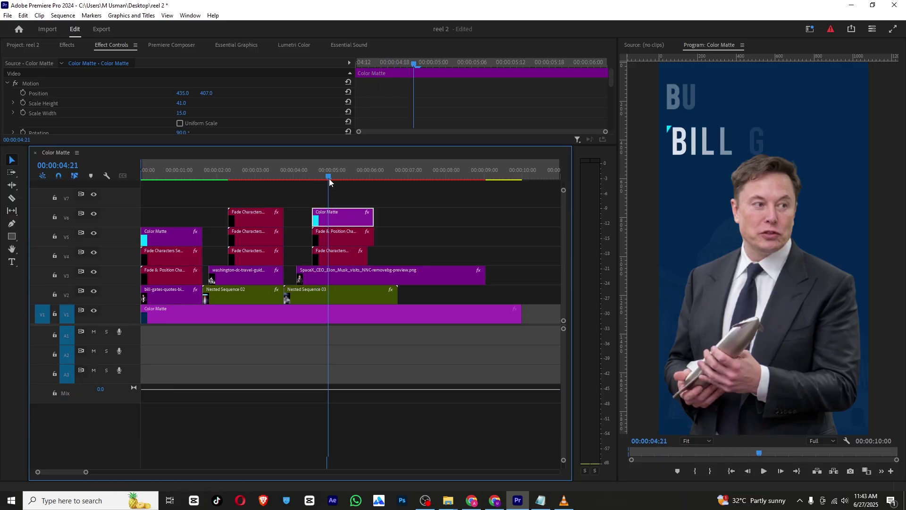
drag(329, 179, 354, 182)
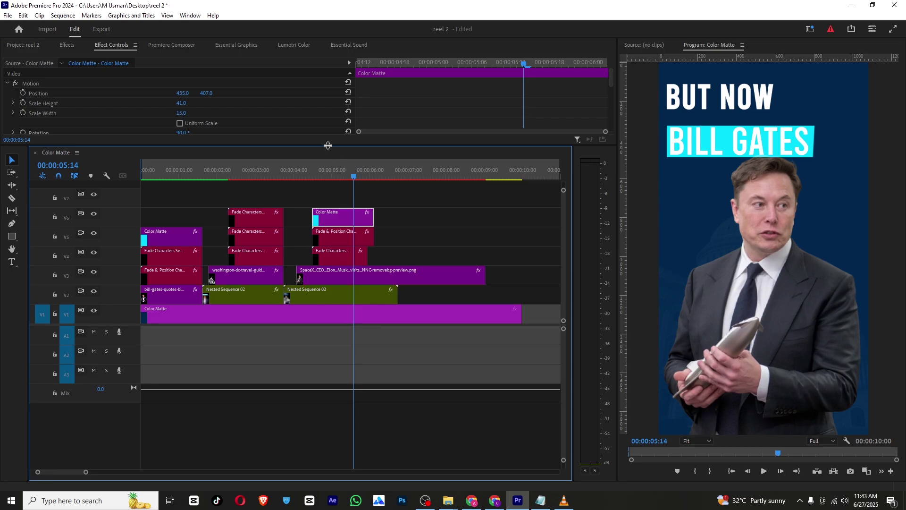
Switch to the Notepad script and copy the words "elon mask".
drag(328, 146, 328, 179)
click(540, 500)
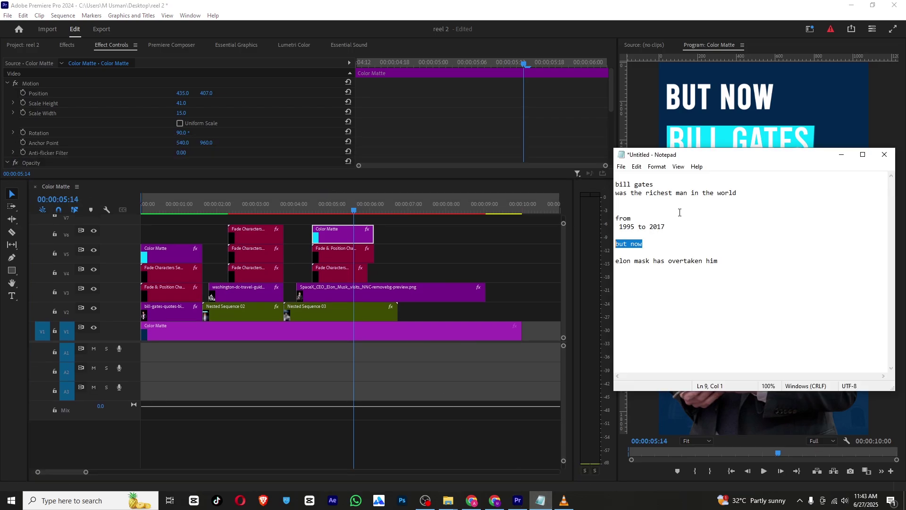
right_click(631, 261)
click(651, 260)
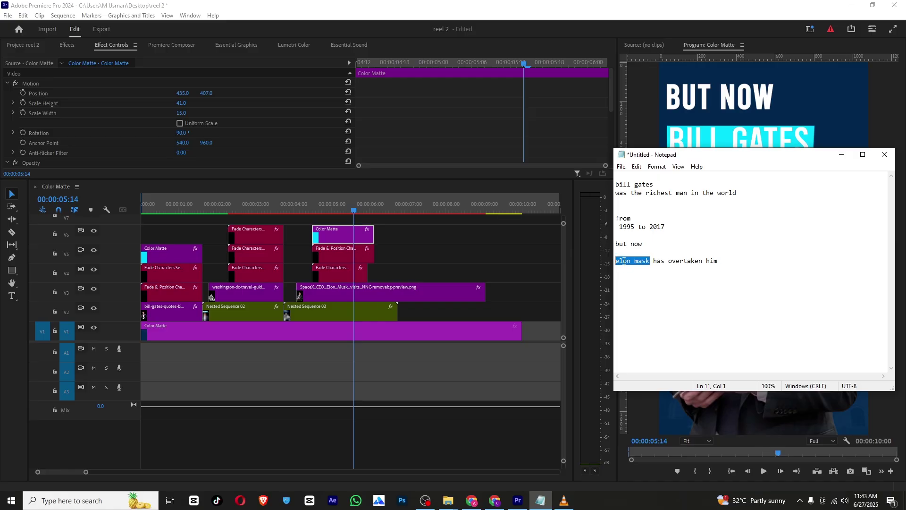
right_click(622, 260)
click(647, 290)
Replace the duplicated Bill Gates title's text on V5 with "elon mask" and reduce its font size to 175.
click(334, 239)
click(336, 254)
click(235, 45)
scroll(104, 97, down, 5)
click(63, 108)
double_click(64, 107)
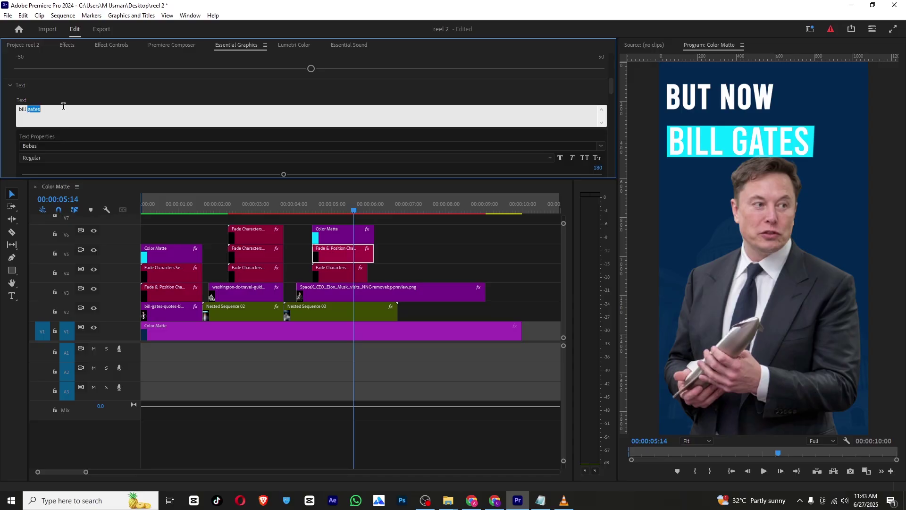
right_click(63, 106)
click(85, 148)
click(86, 100)
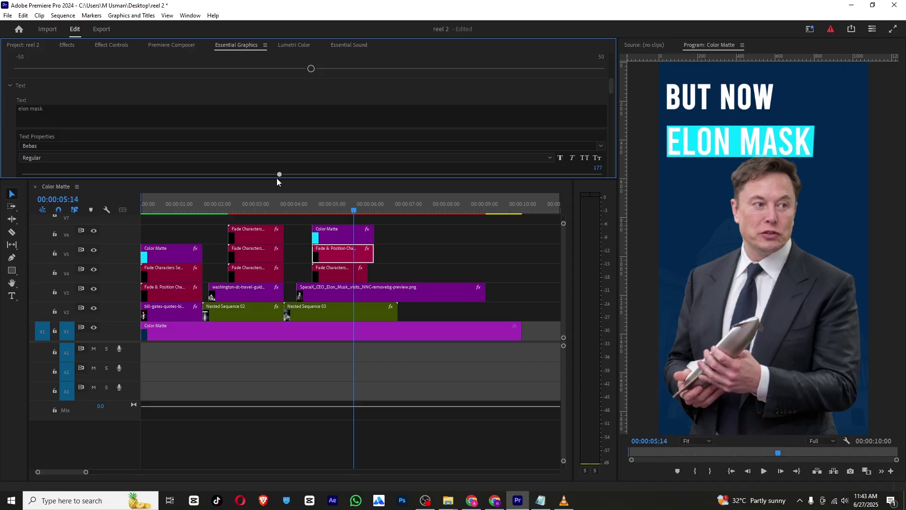
Nest the "elon mask" title with its cyan color matte and raise the nested clip to position Y 899, just below "BUT NOW".
click(383, 250)
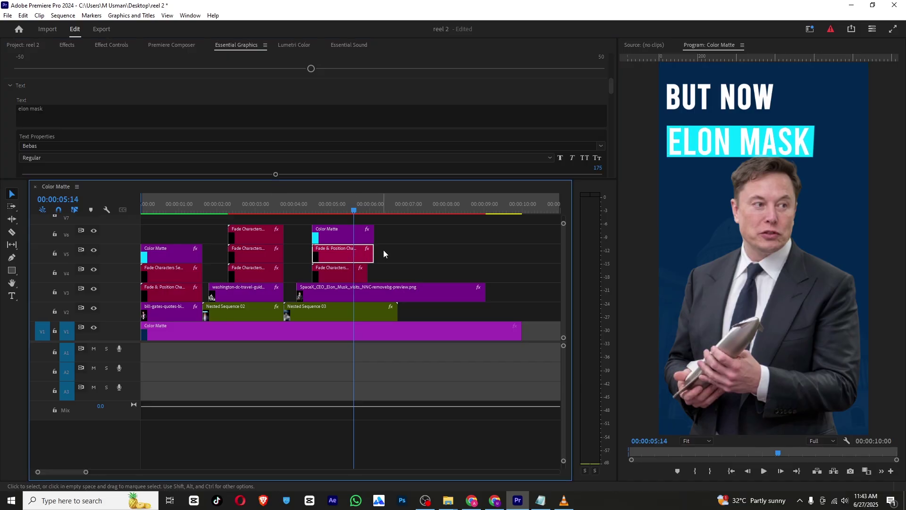
drag(396, 233, 358, 255)
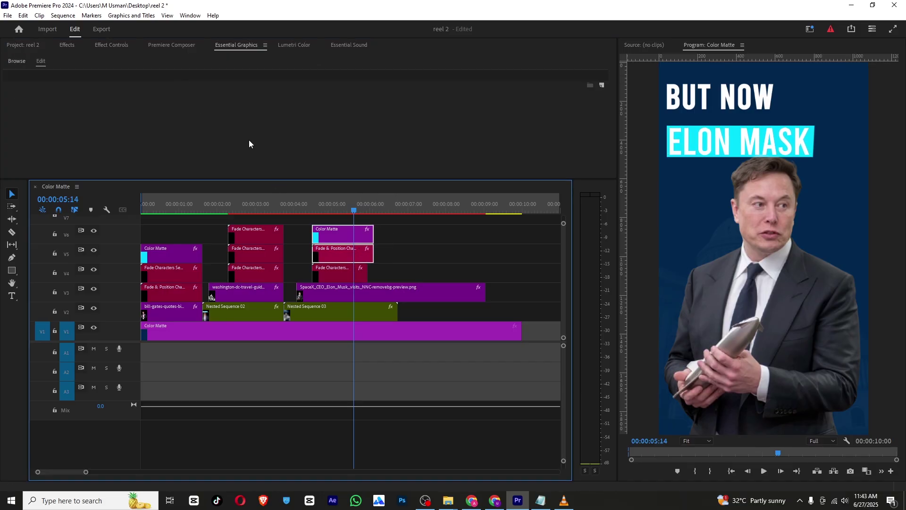
click(111, 45)
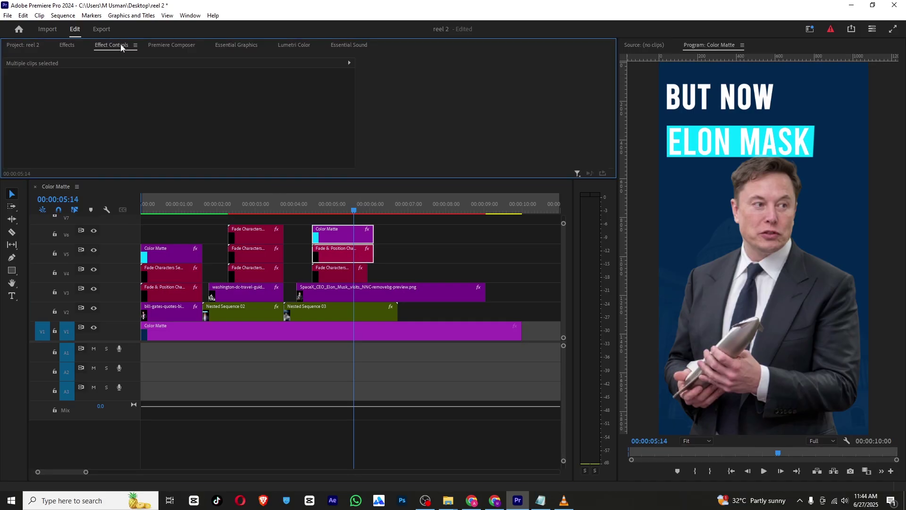
right_click(336, 236)
click(384, 281)
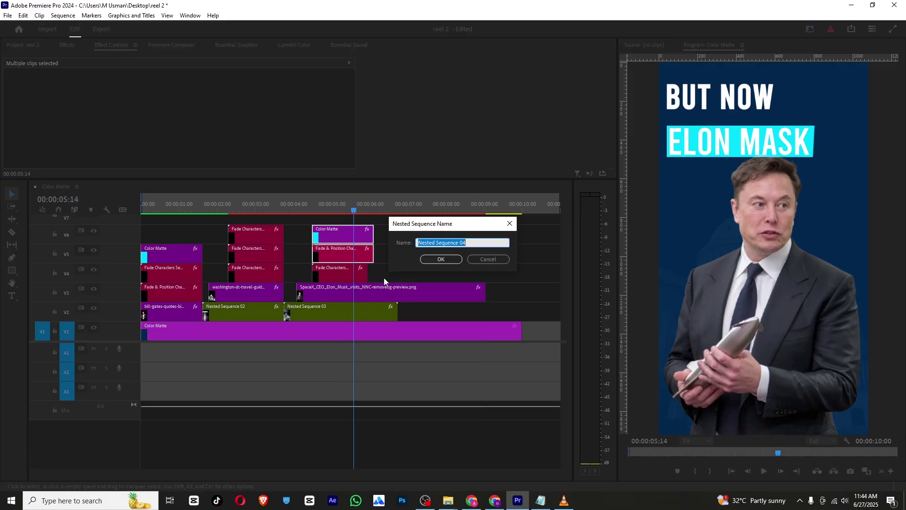
key(Return)
drag(207, 93, 175, 93)
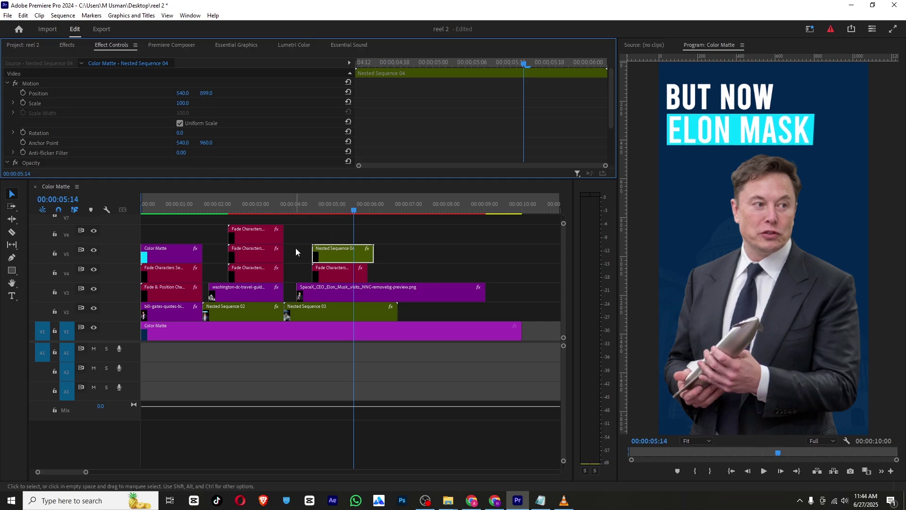
Duplicate the "BUT NOW" title onto V6 and copy the words "has overtaken him" from the Notepad script.
click(331, 275)
drag(330, 274, 332, 235)
click(540, 500)
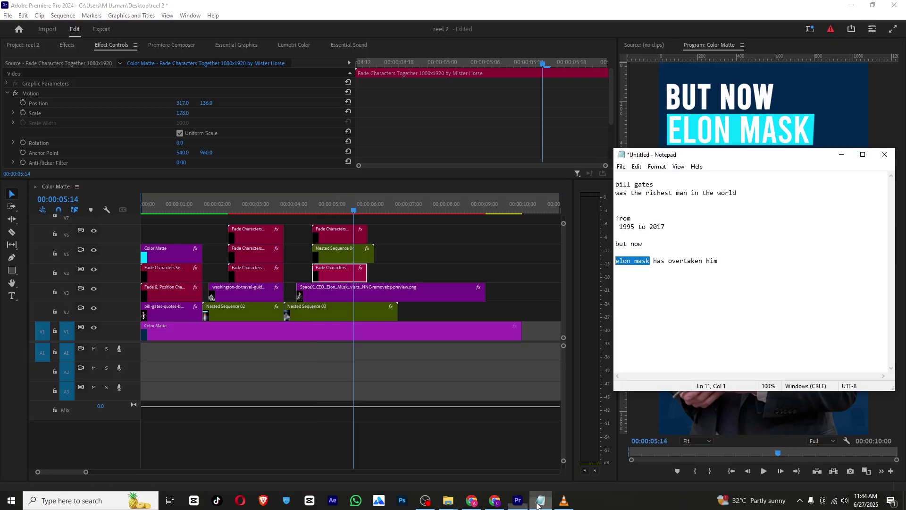
drag(655, 263, 711, 260)
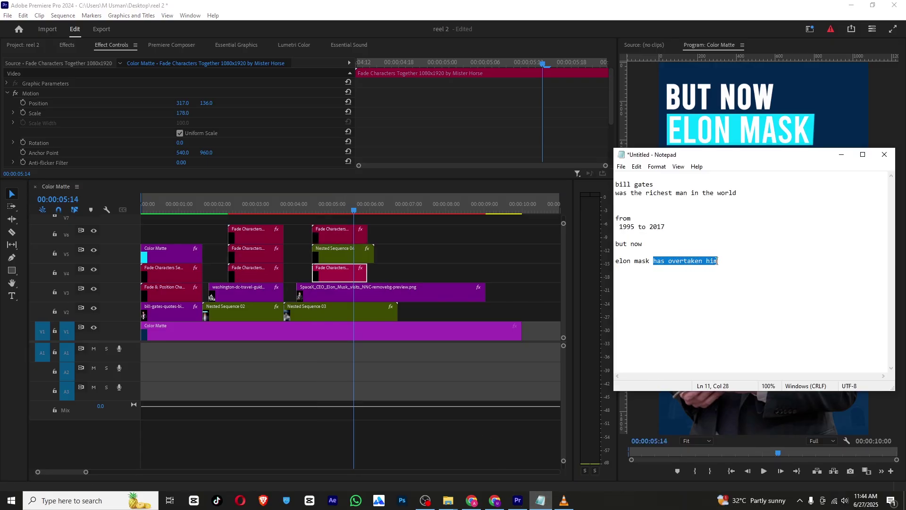
right_click(719, 261)
click(737, 291)
Replace the text of the duplicated title on V6 with "has overtaken him".
click(322, 234)
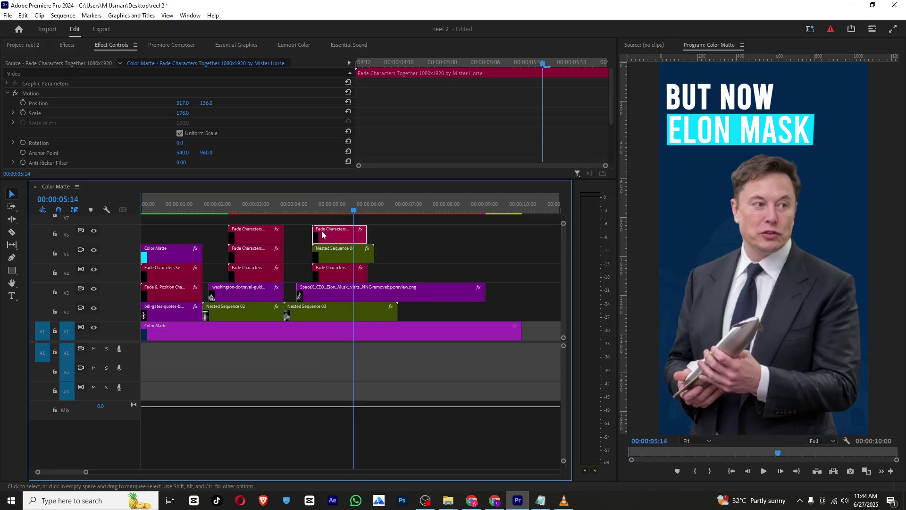
click(189, 45)
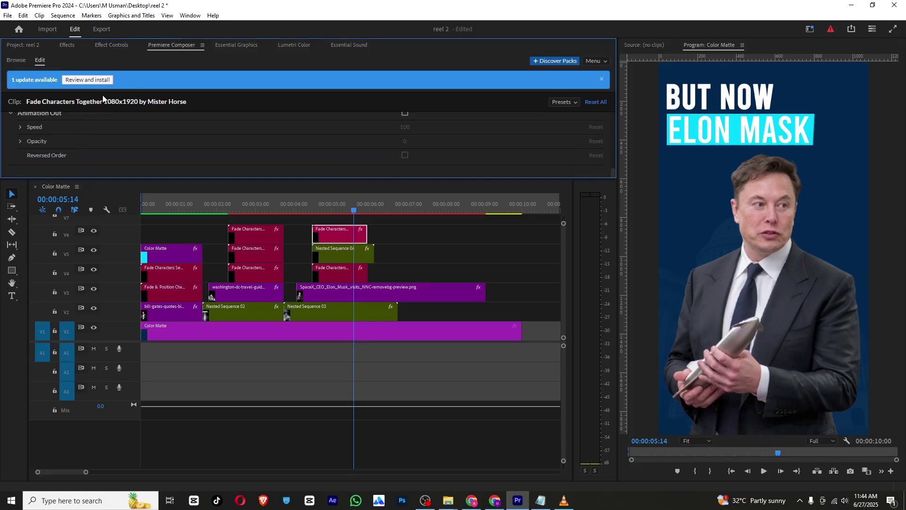
click(251, 44)
click(56, 82)
right_click(55, 83)
click(80, 115)
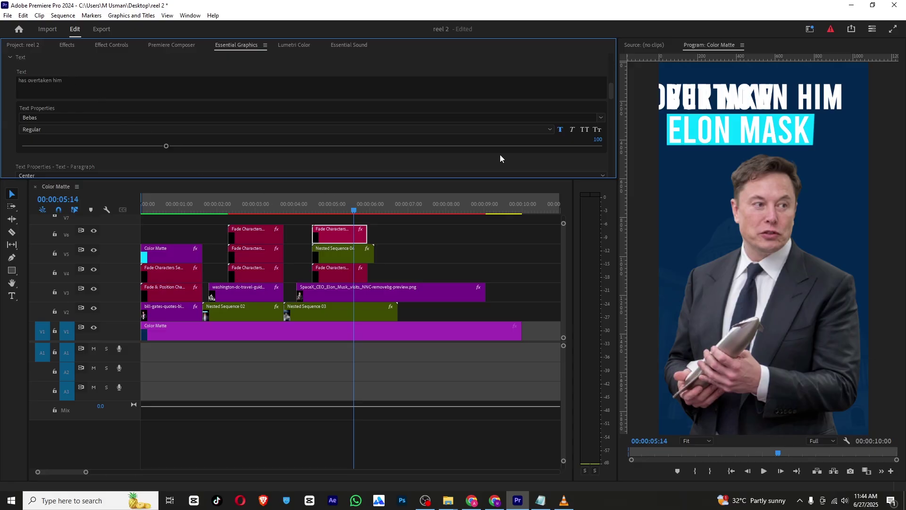
Place the "has overtaken him" title at position 515, 459 with scale 131, and lower the Elon Musk photo clear of it.
click(112, 45)
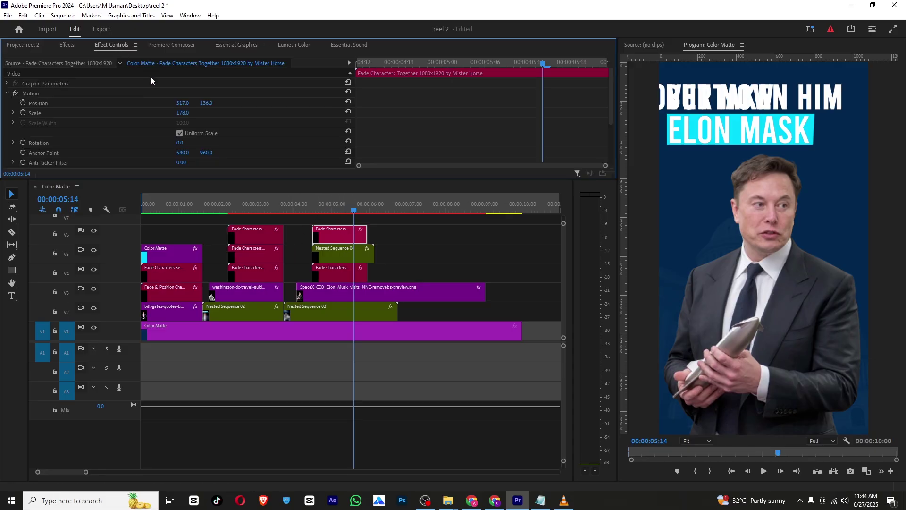
drag(206, 102, 186, 103)
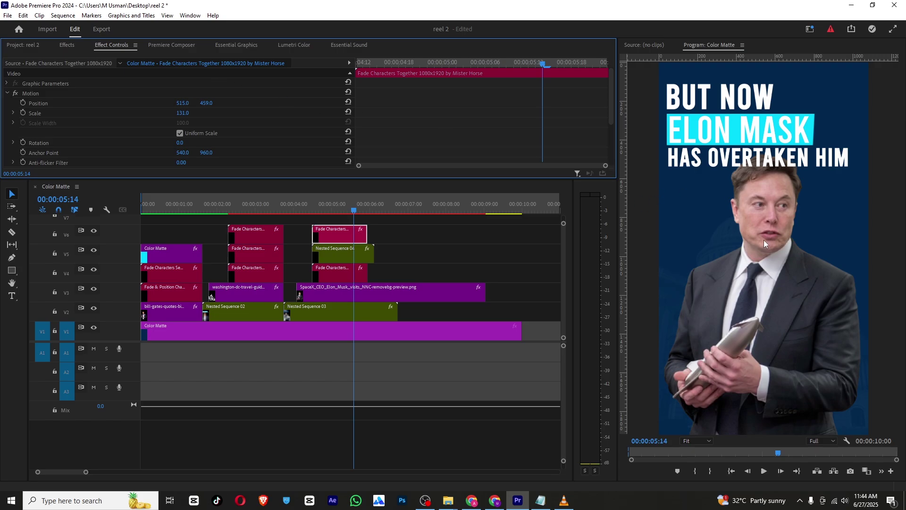
click(324, 296)
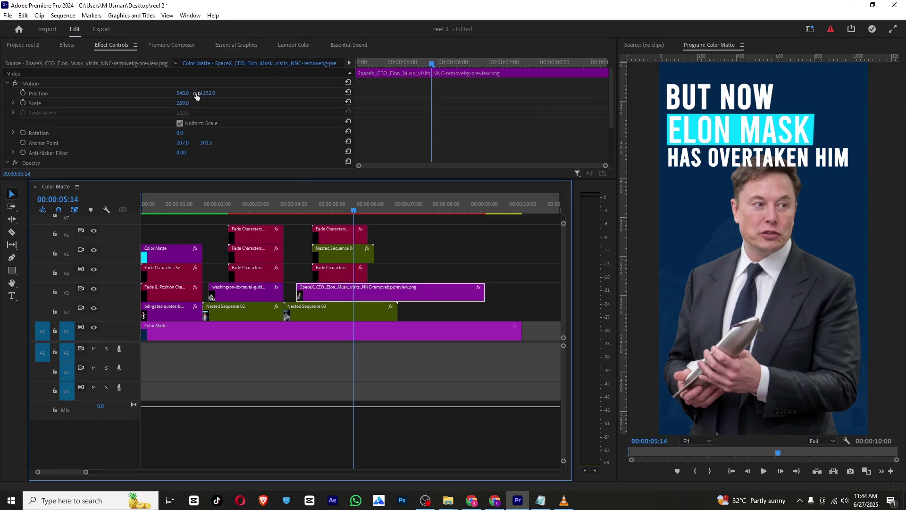
mouse_move(207, 92)
mouse_down()
mouse_move(258, 93)
mouse_move(203, 95)
mouse_up()
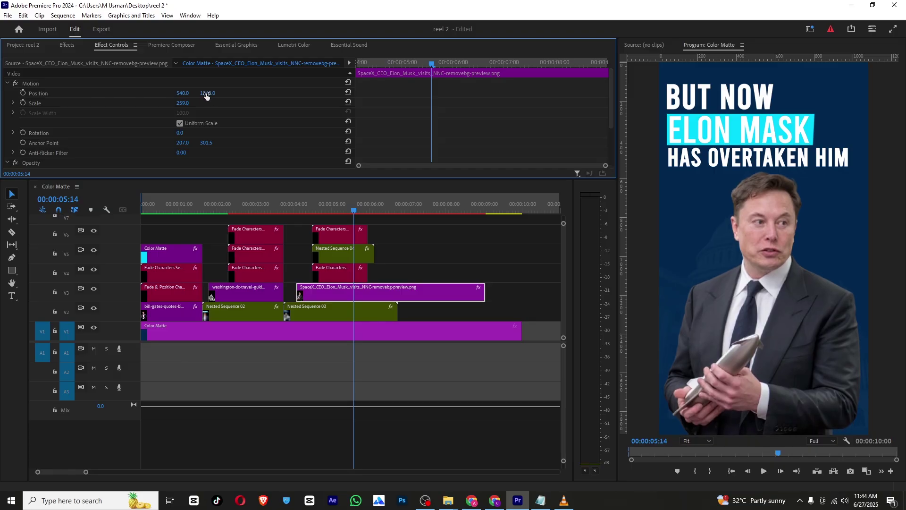
Cut the word "overtaken" out of the V6 title's text, leaving "has him".
click(341, 236)
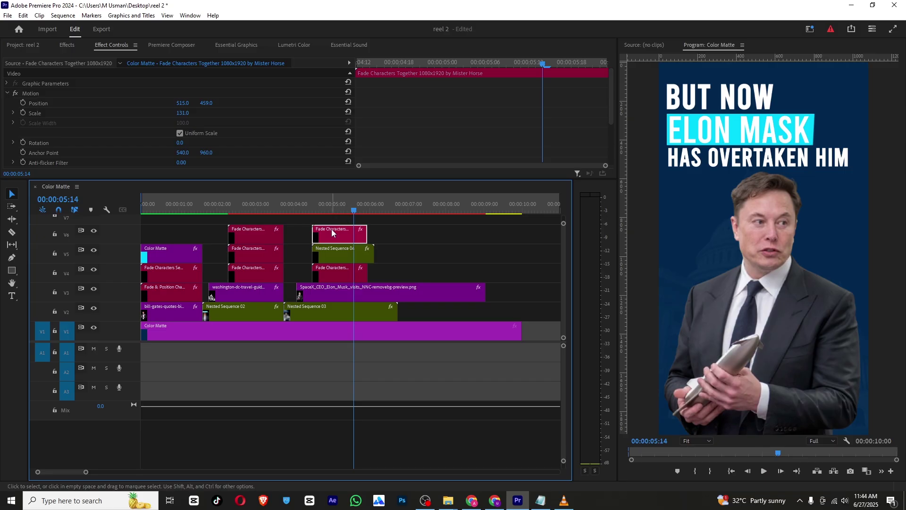
click(237, 45)
scroll(72, 73, down, 2)
scroll(72, 73, up, 3)
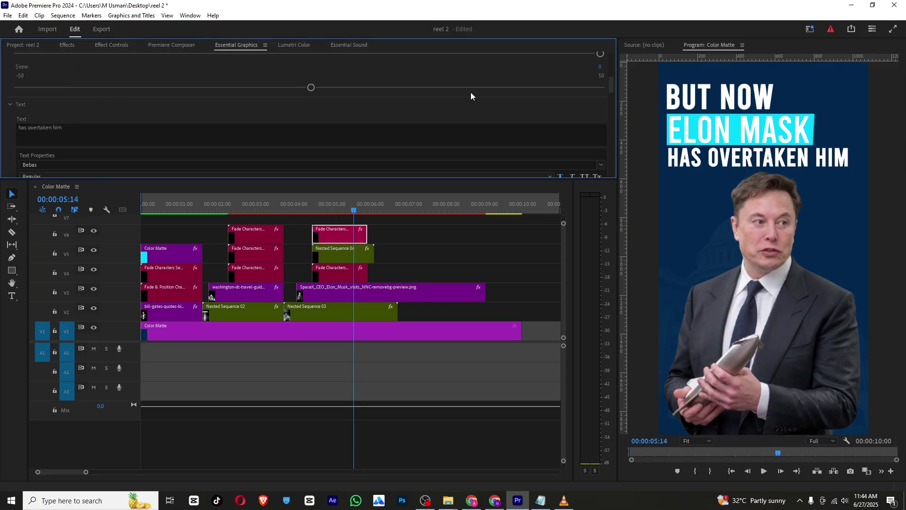
click(32, 128)
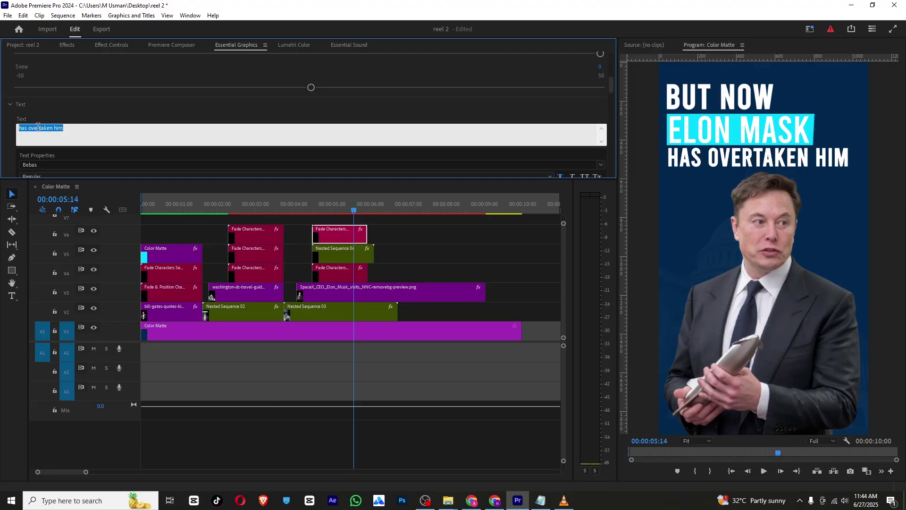
drag(29, 129, 51, 129)
right_click(53, 129)
click(70, 152)
click(138, 118)
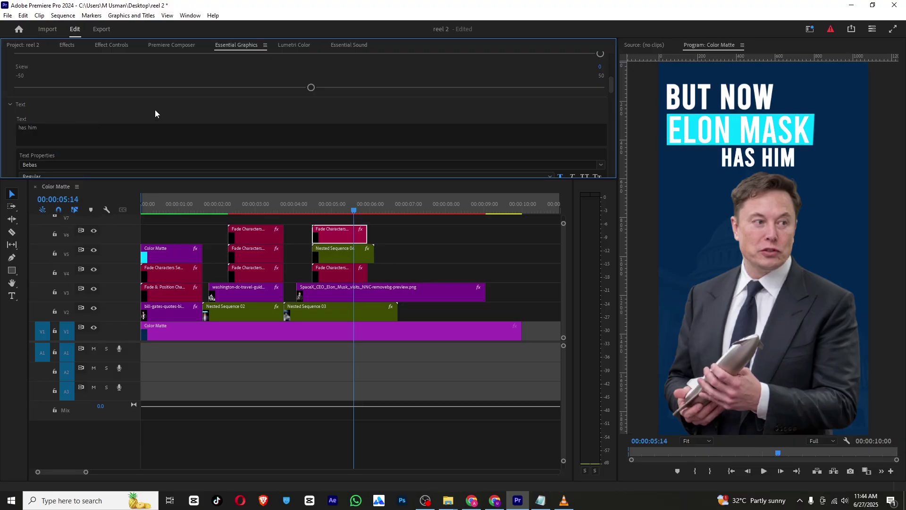
Duplicate the "has him" title onto V7 and replace the copy's text with the cut word "overtaken".
click(340, 235)
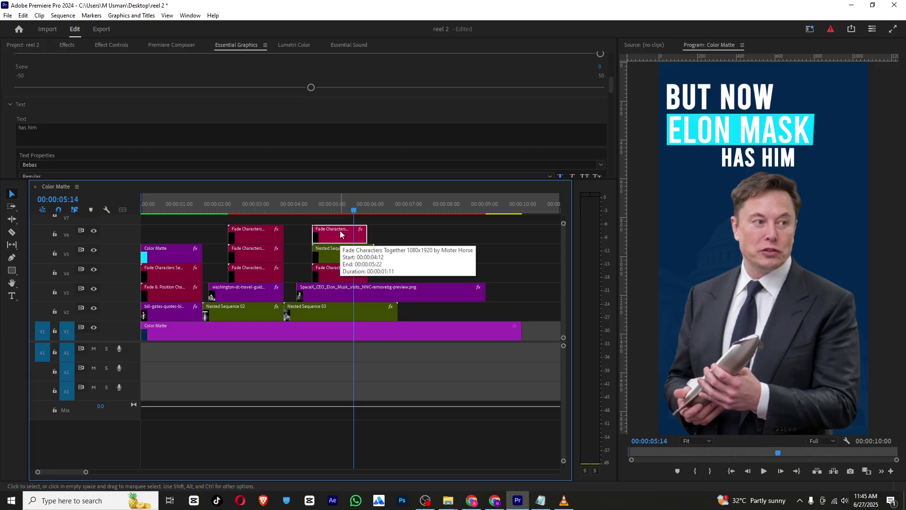
drag(341, 231, 320, 213)
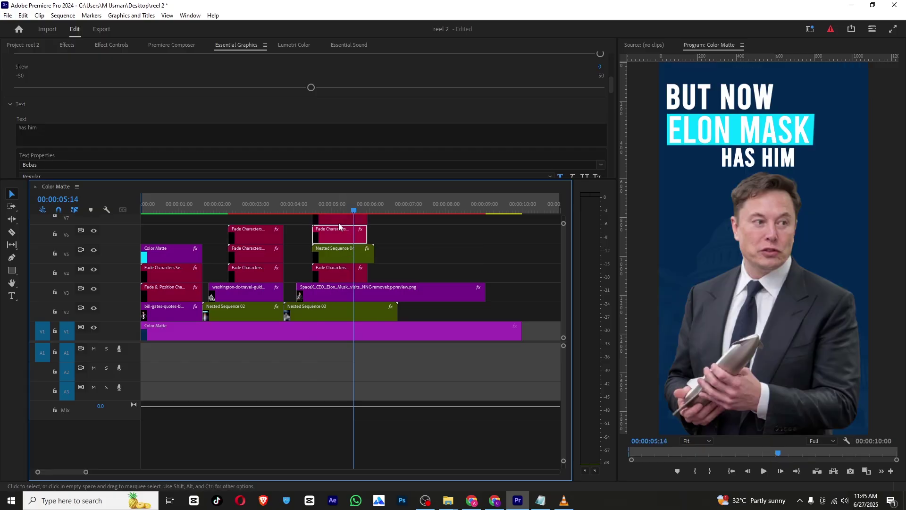
scroll(103, 150, down, 5)
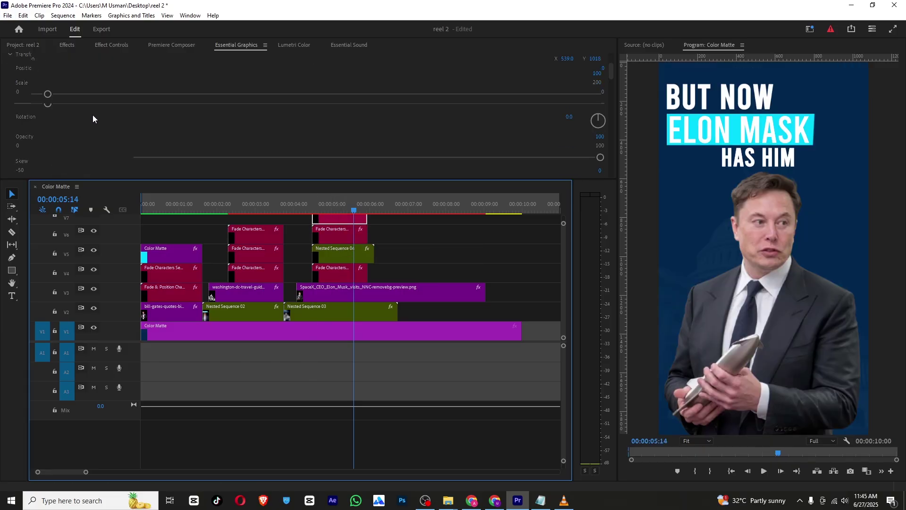
click(45, 129)
right_click(44, 129)
double_click(42, 127)
right_click(42, 127)
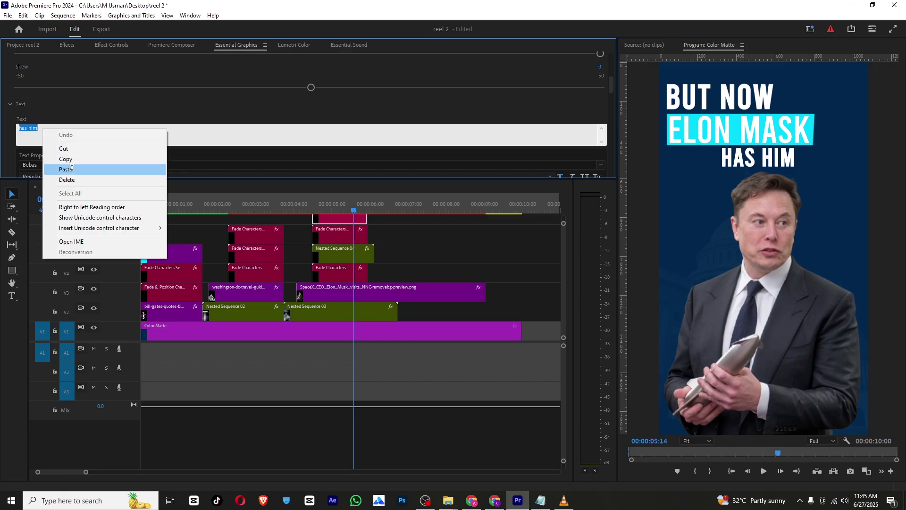
click(76, 170)
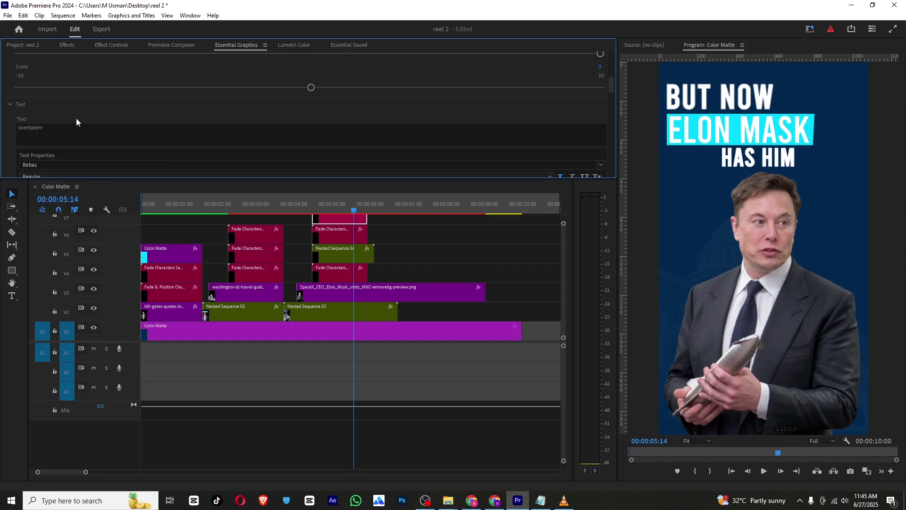
Scale up the "has him" title on V6 slightly so its words are larger than "overtaken".
click(333, 231)
click(67, 44)
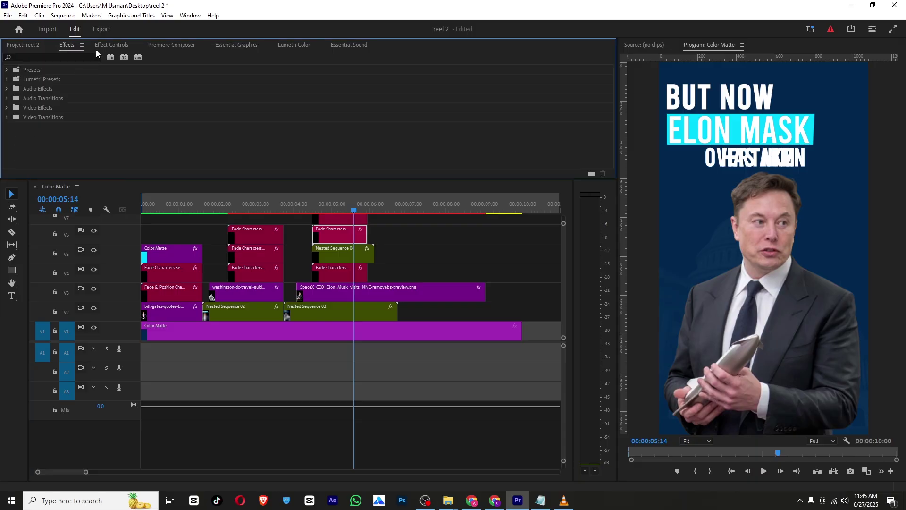
click(111, 45)
drag(182, 113, 197, 113)
Add spaces between "has" and "him" in the V6 title so the two words sit on either side of "overtaken".
click(229, 45)
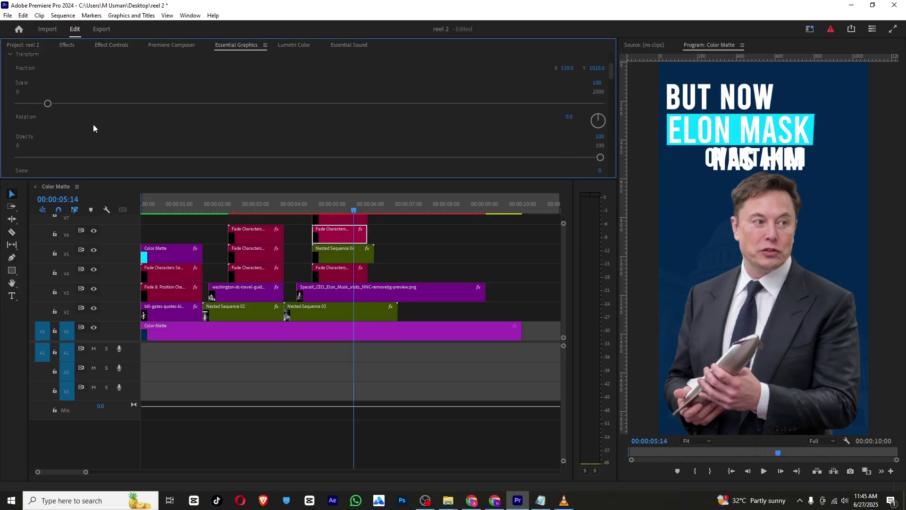
click(34, 81)
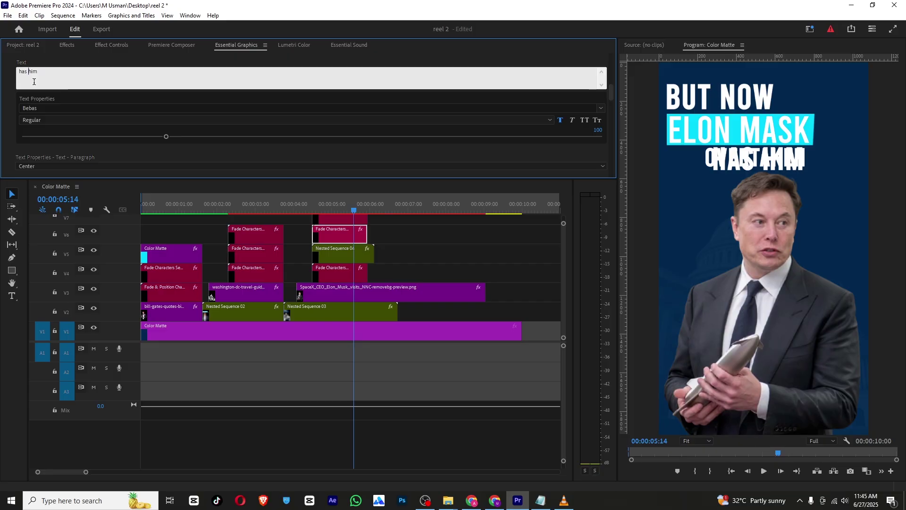
click(30, 71)
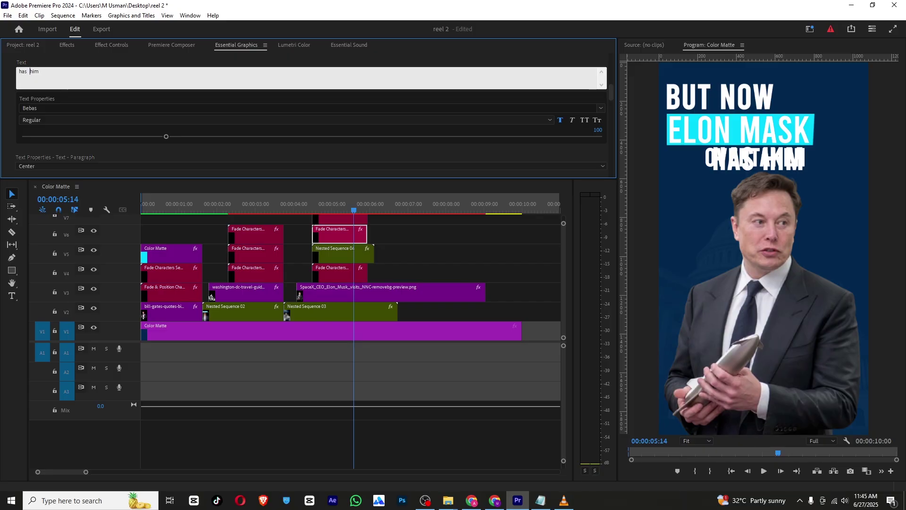
click(44, 65)
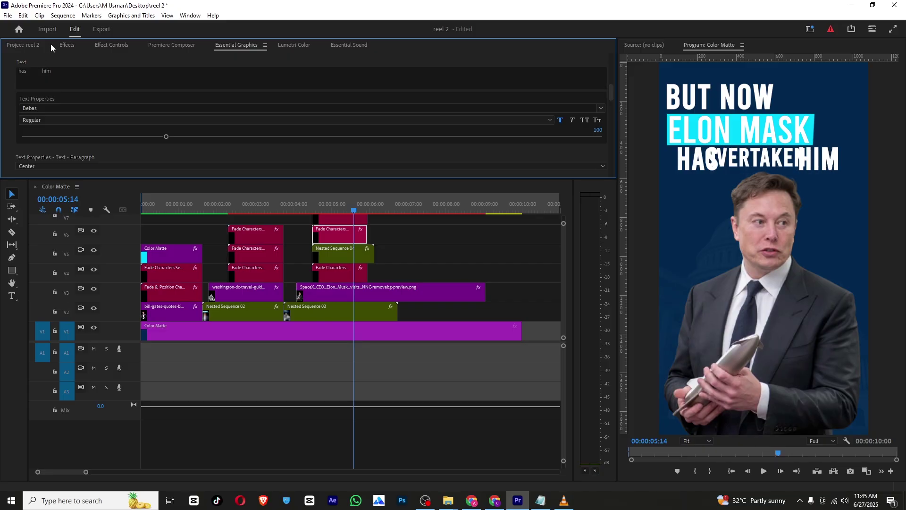
click(41, 74)
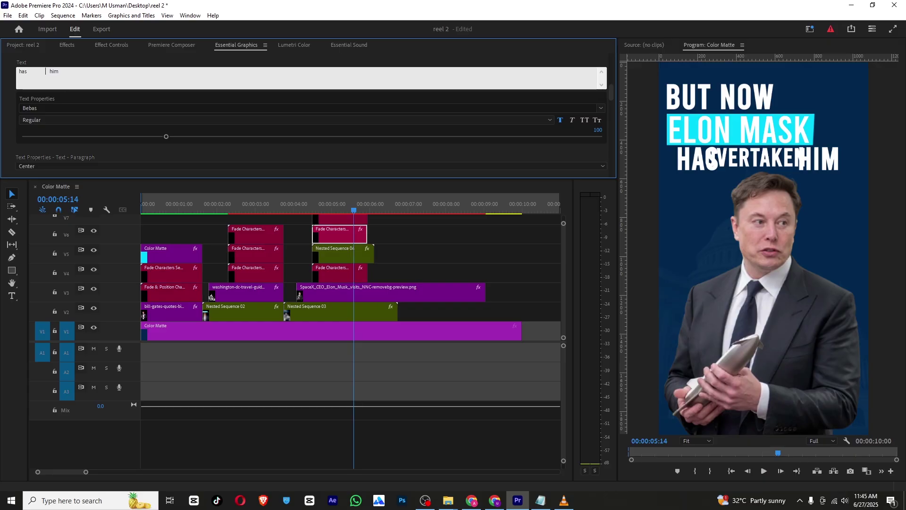
click(49, 61)
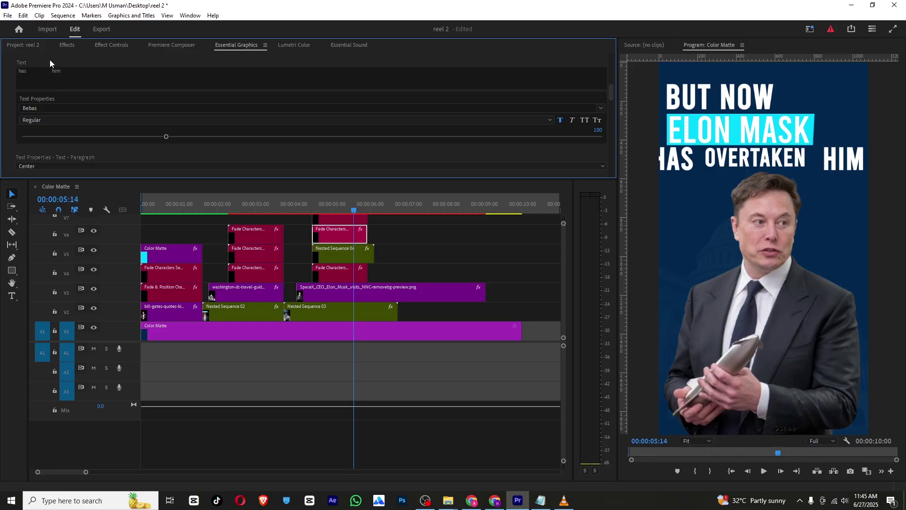
click(50, 85)
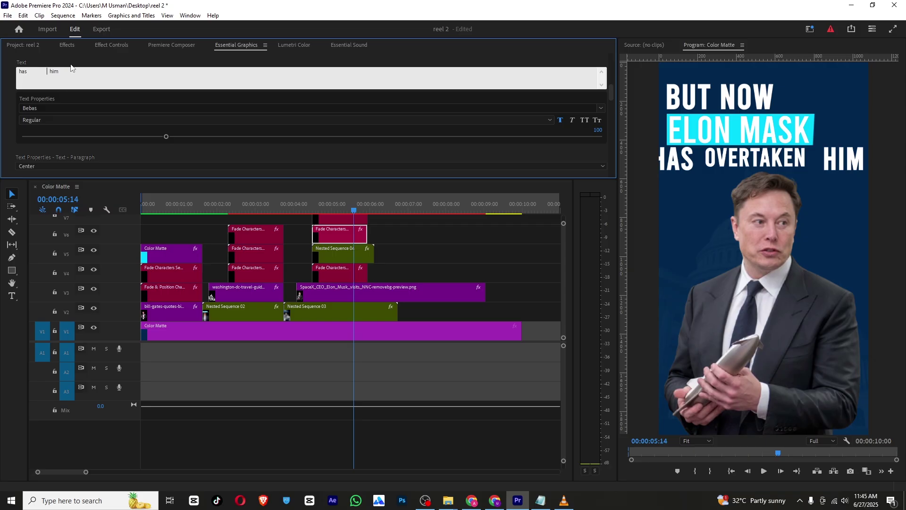
click(70, 64)
scroll(115, 115, up, 1)
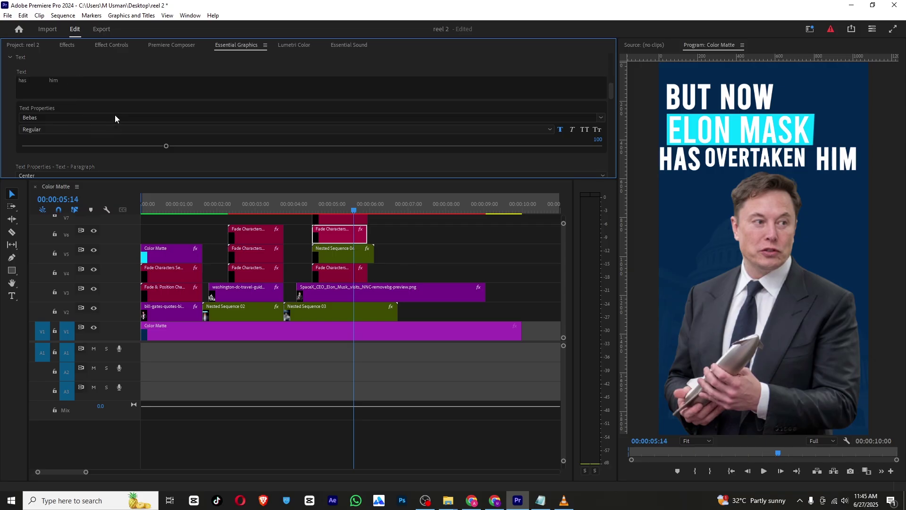
Set the scale of the "has him" title on V6 to 132 so it nearly matches the "overtaken" title's size.
click(352, 219)
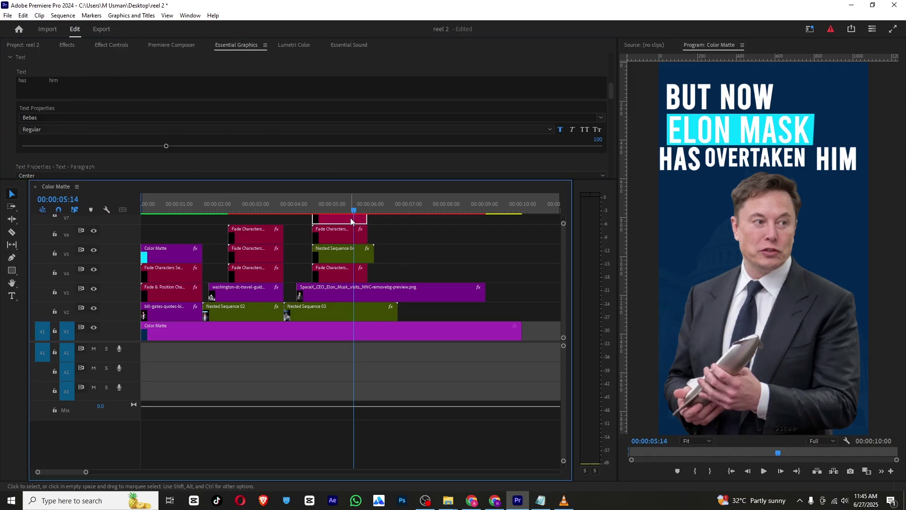
scroll(236, 102, down, 2)
scroll(235, 97, down, 3)
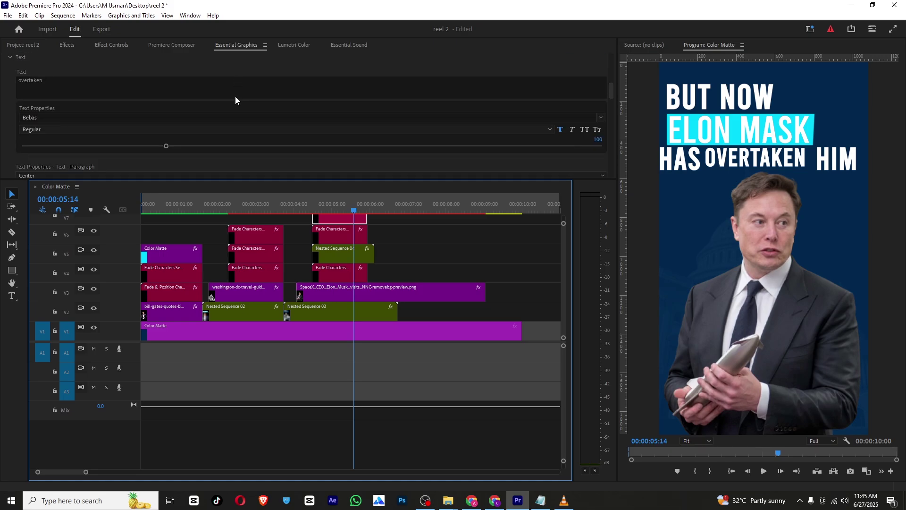
click(111, 45)
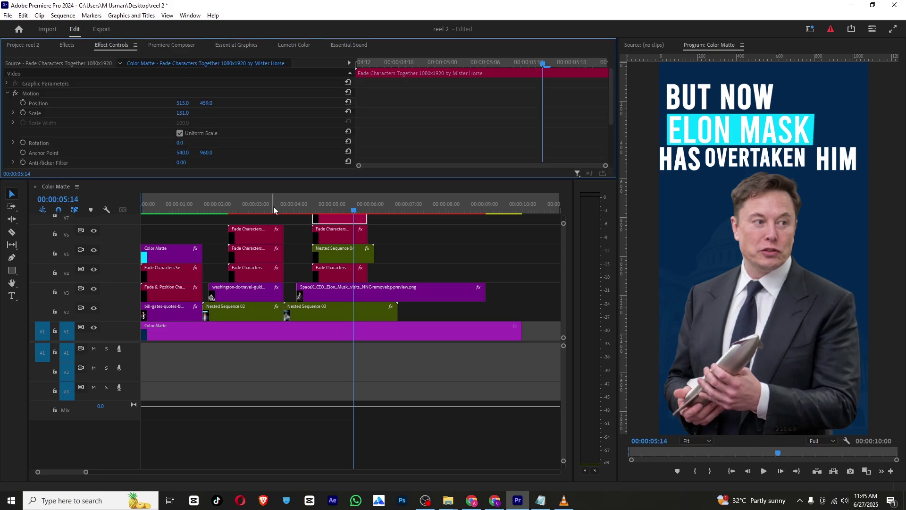
click(337, 241)
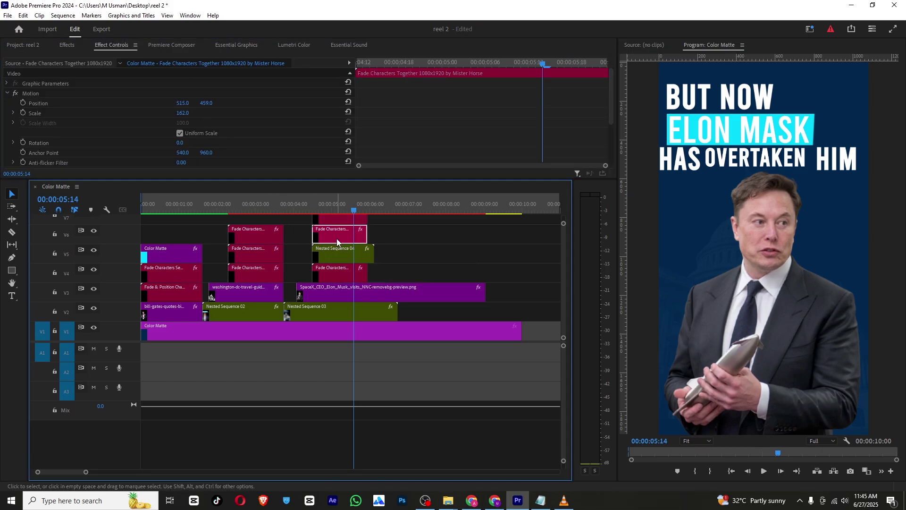
click(95, 233)
click(95, 233)
click(182, 113)
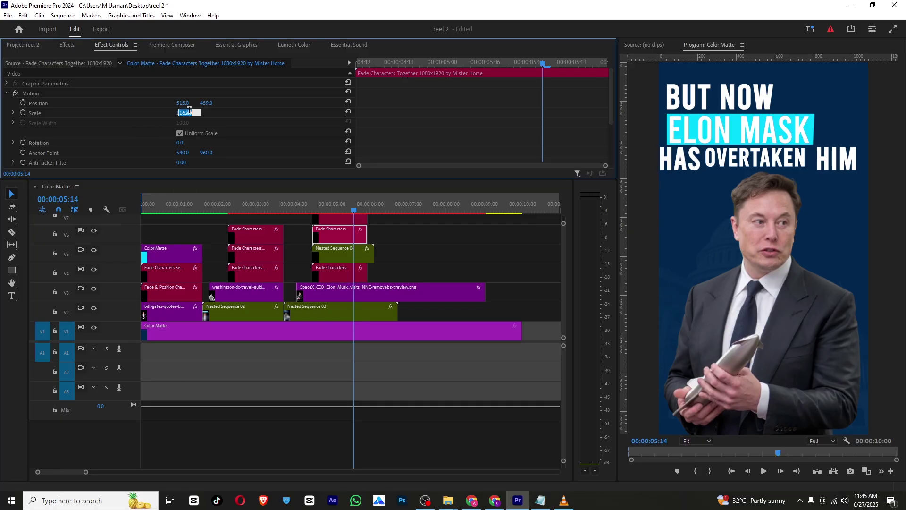
text(132)
key(Return)
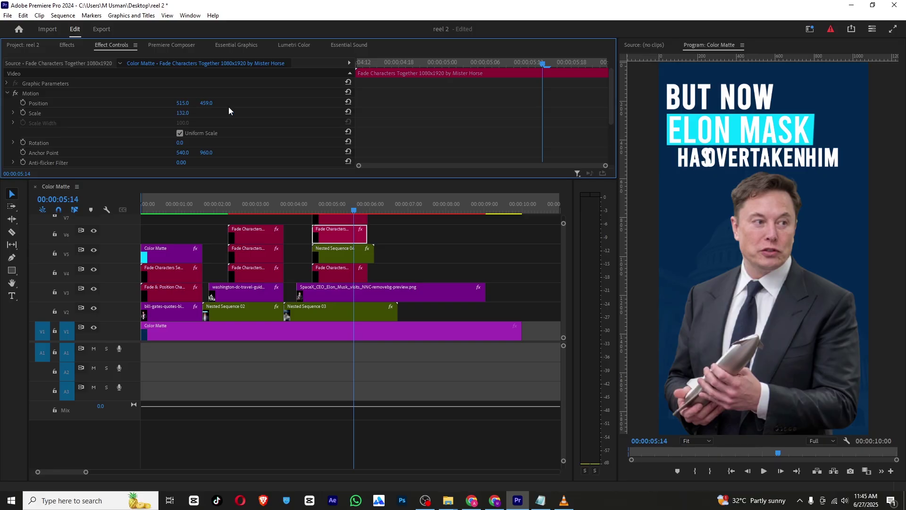
Add more spaces between "has" and "him" in the V6 title's text so "overtaken" fits between the two words.
click(207, 46)
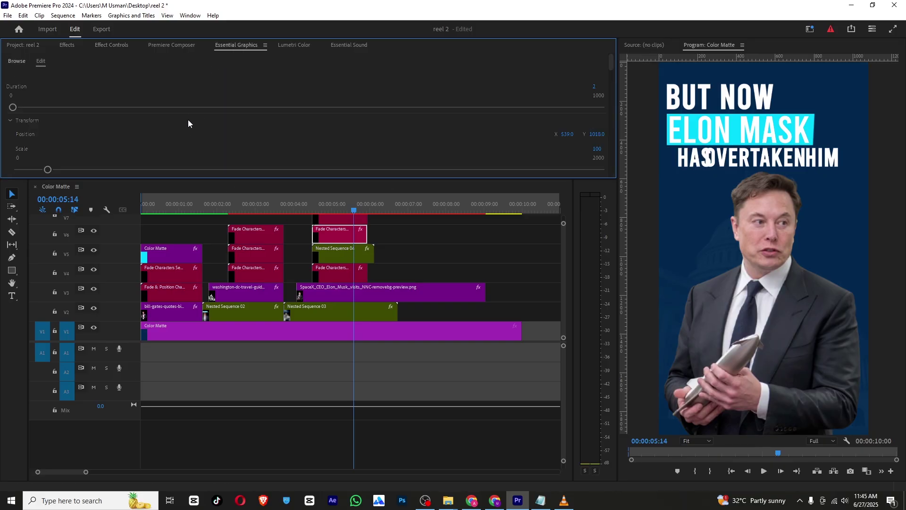
click(46, 118)
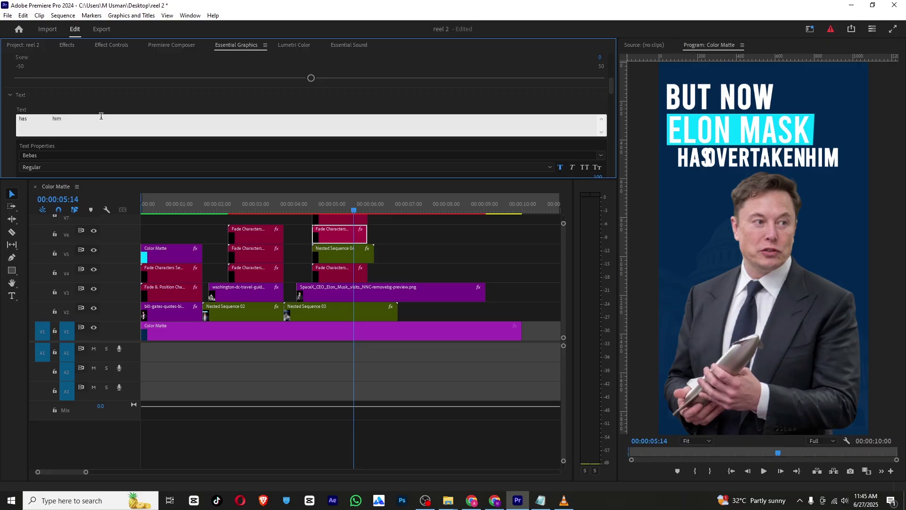
click(109, 106)
click(50, 119)
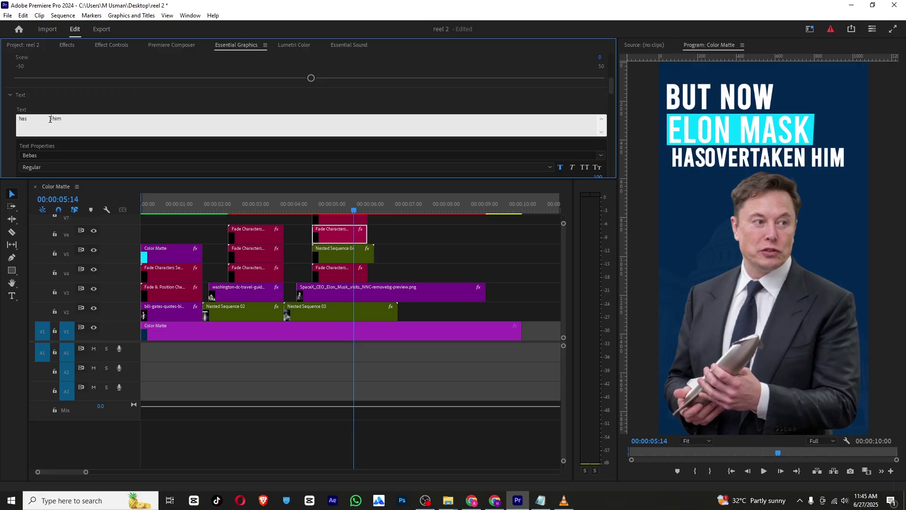
click(82, 105)
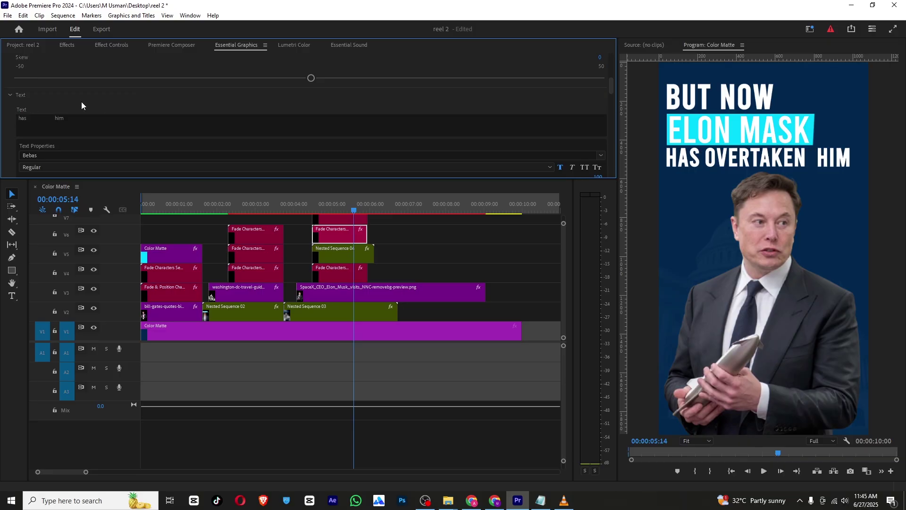
Set the "overtaken" title's horizontal position on V7 to 523 and change its fill colour to bright cyan.
click(356, 221)
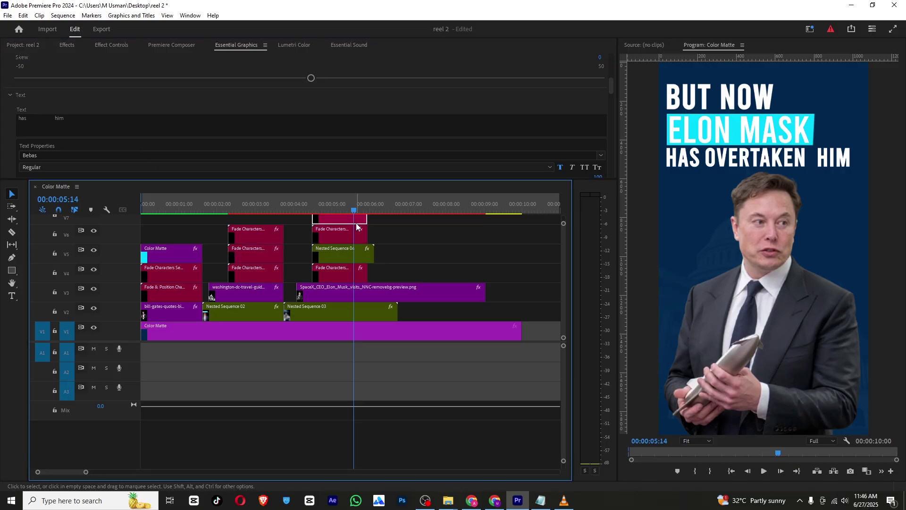
click(112, 45)
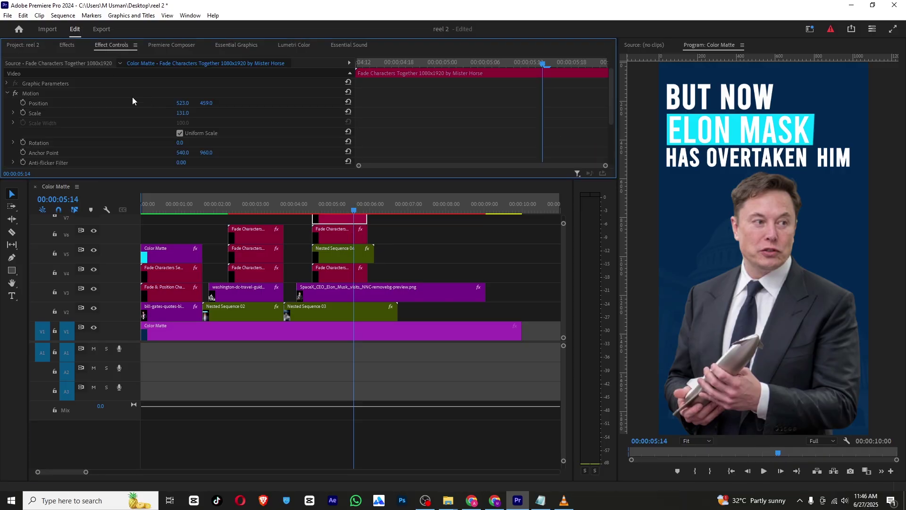
click(234, 43)
scroll(228, 101, down, 5)
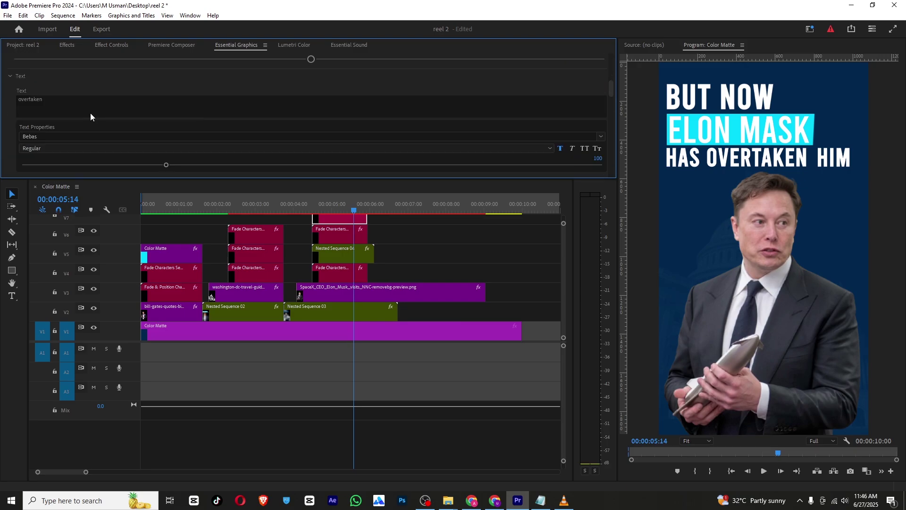
scroll(50, 140, down, 2)
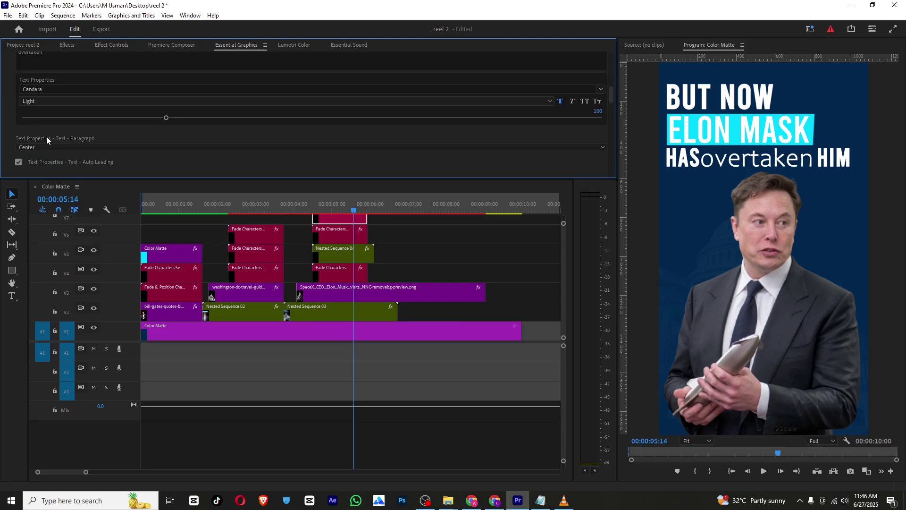
scroll(78, 141, down, 3)
scroll(77, 141, down, 3)
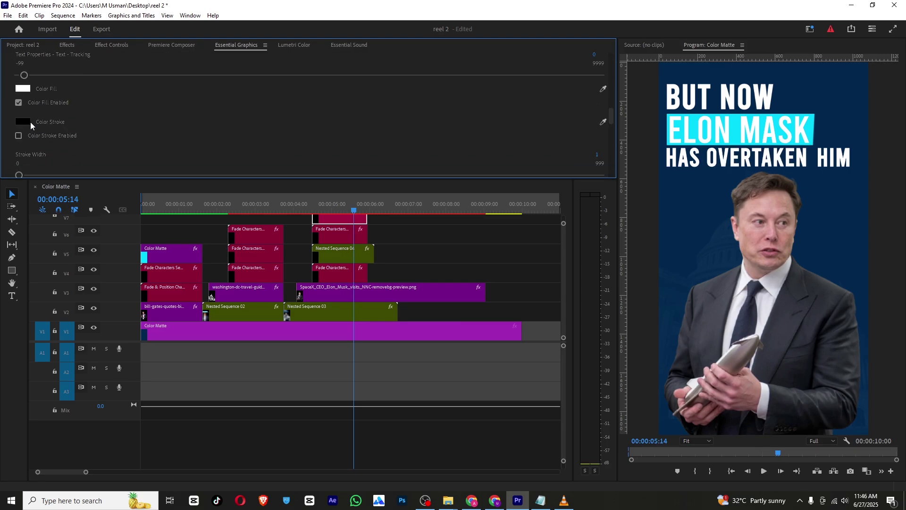
click(22, 89)
click(470, 249)
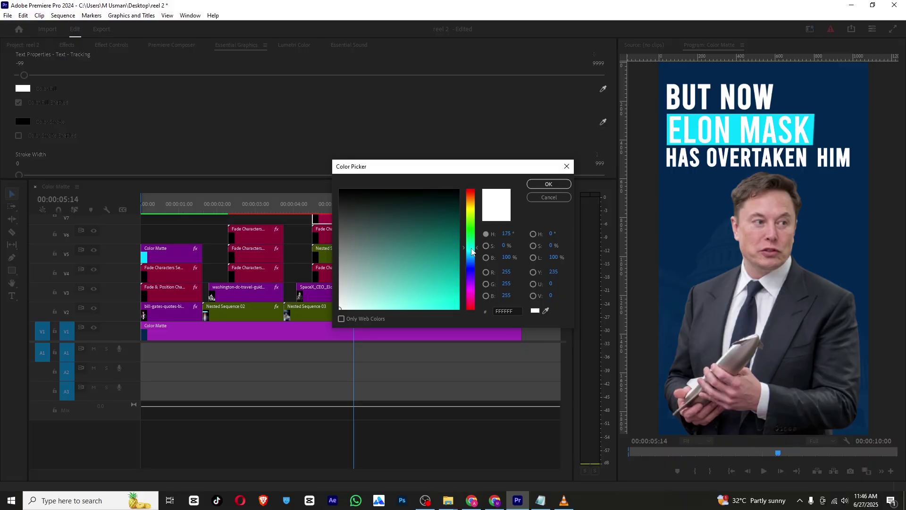
click(455, 277)
click(549, 184)
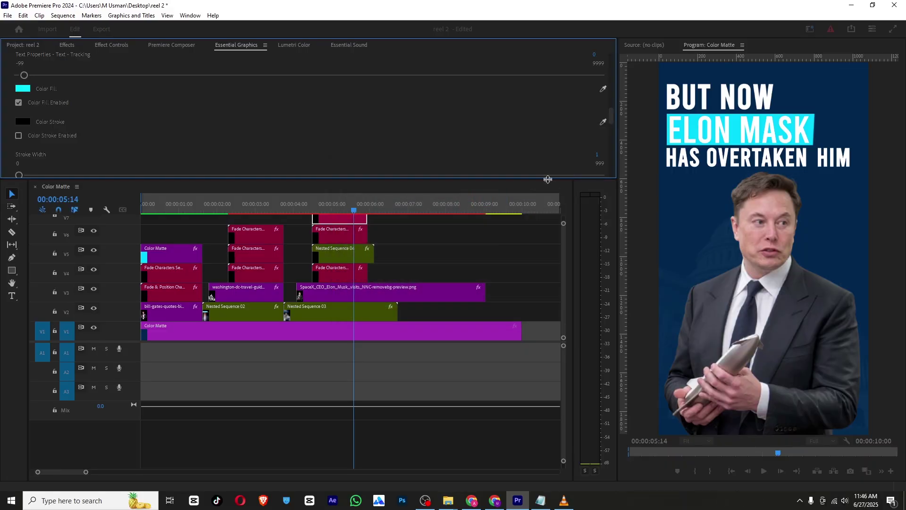
Split Nested Sequence 04 on V5, the SpaceX image on V3, Nested Sequence 03 on V2 and the V1 Color Matte at 00:00:05:22.
drag(363, 207, 130, 210)
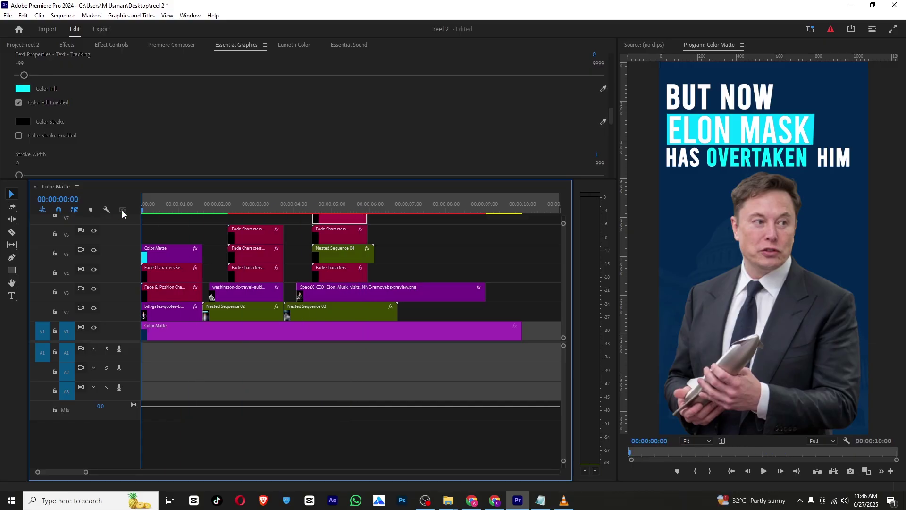
click(366, 211)
click(368, 210)
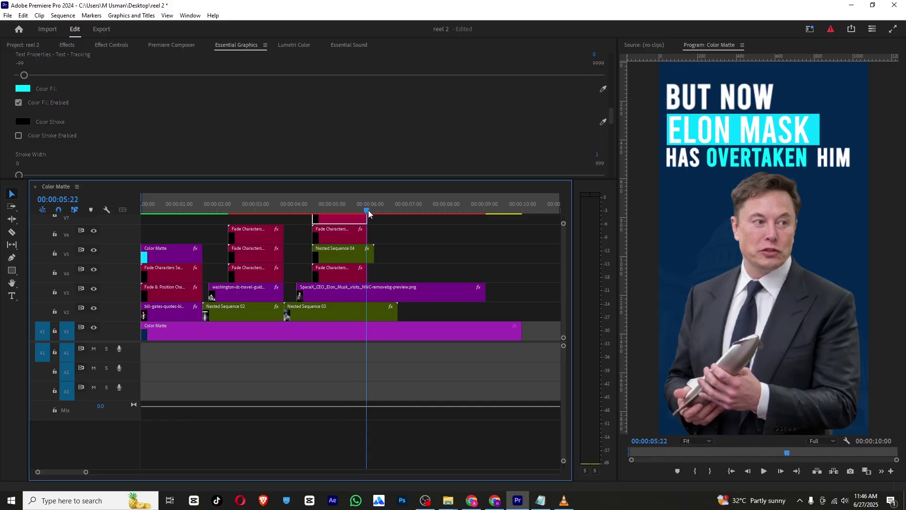
drag(433, 226, 373, 345)
click(12, 232)
click(369, 255)
click(369, 292)
click(370, 315)
click(369, 331)
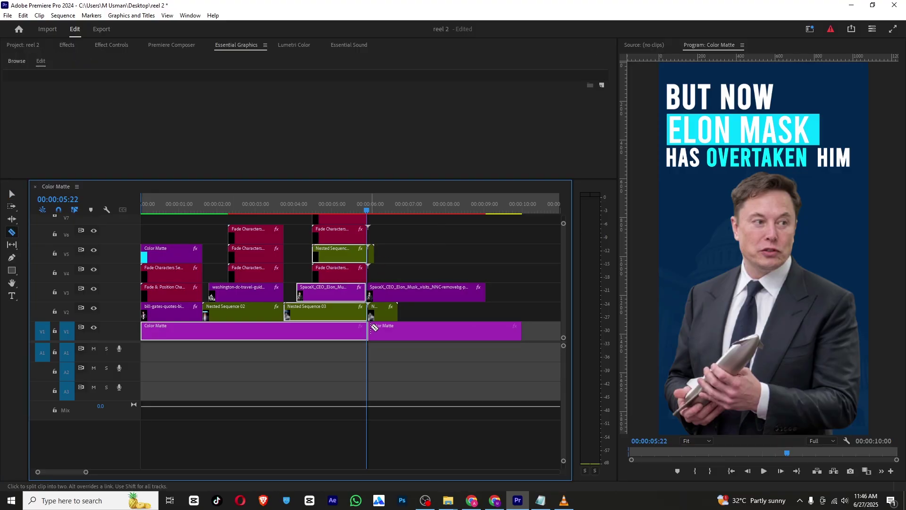